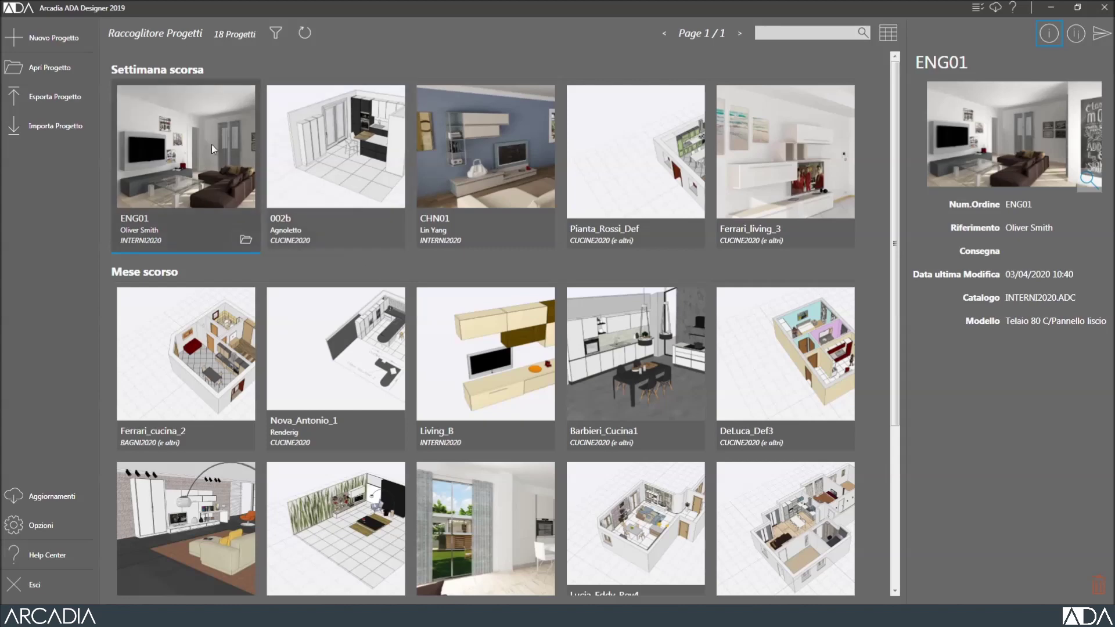
# - Create a new project with the Cucine catalogue, fill in its order number, and start from the Composizione Lineare layout
pyautogui.click(65, 42)
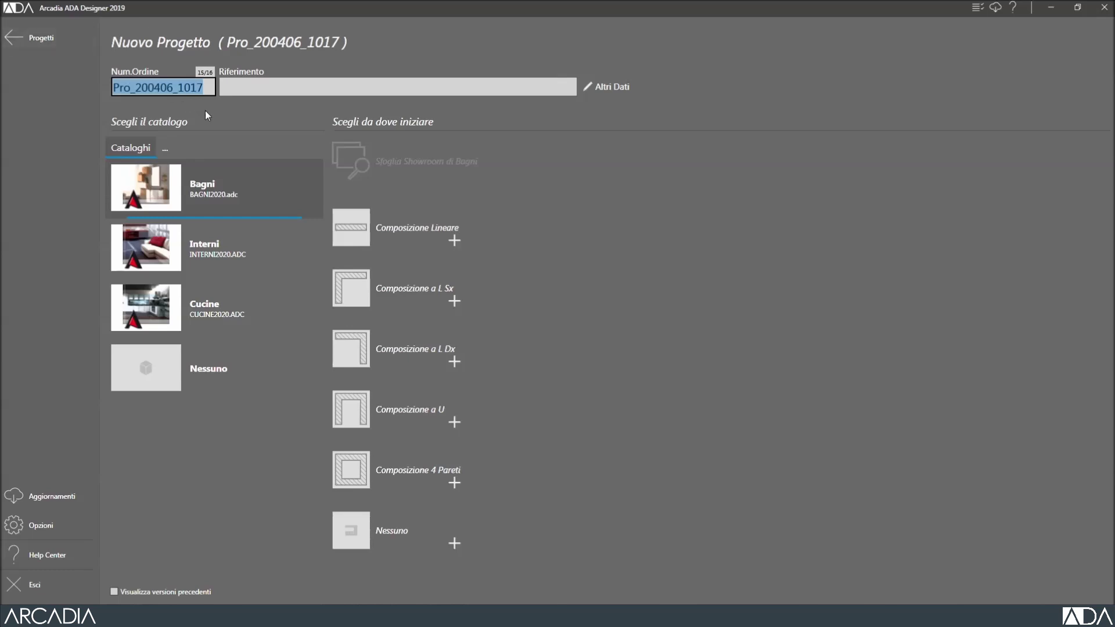
pyautogui.write('Sturaro1')
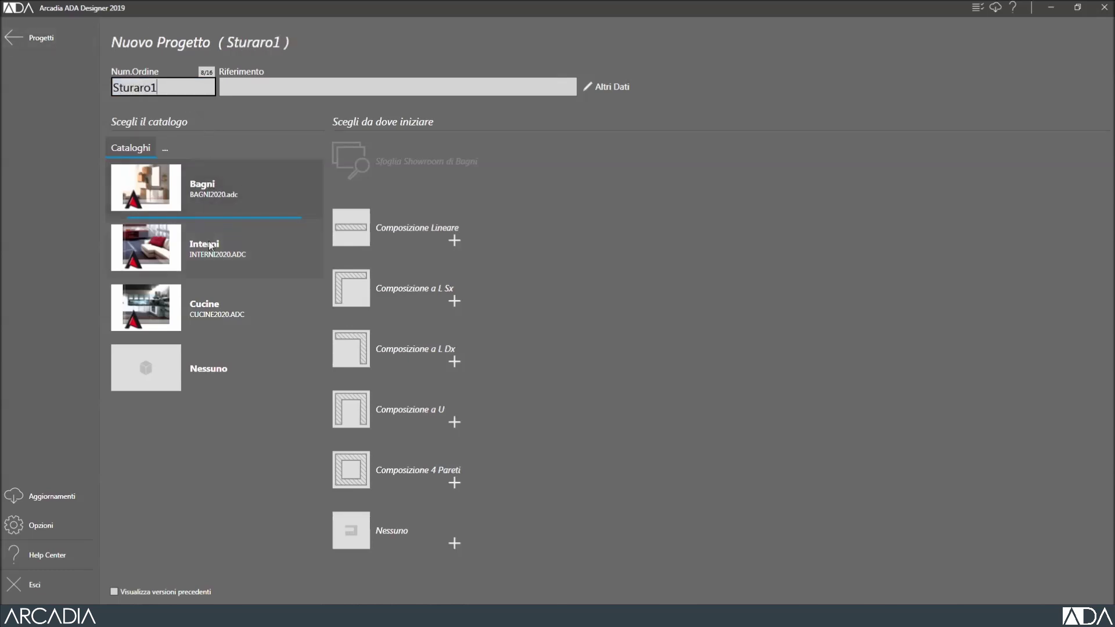
pyautogui.click(210, 306)
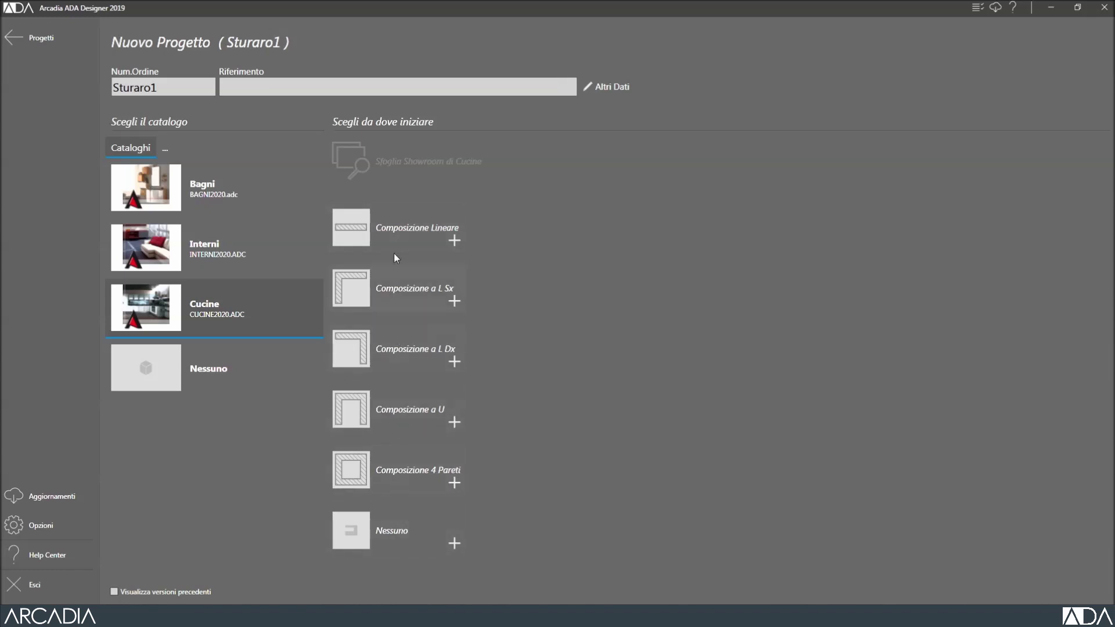
pyautogui.click(395, 228)
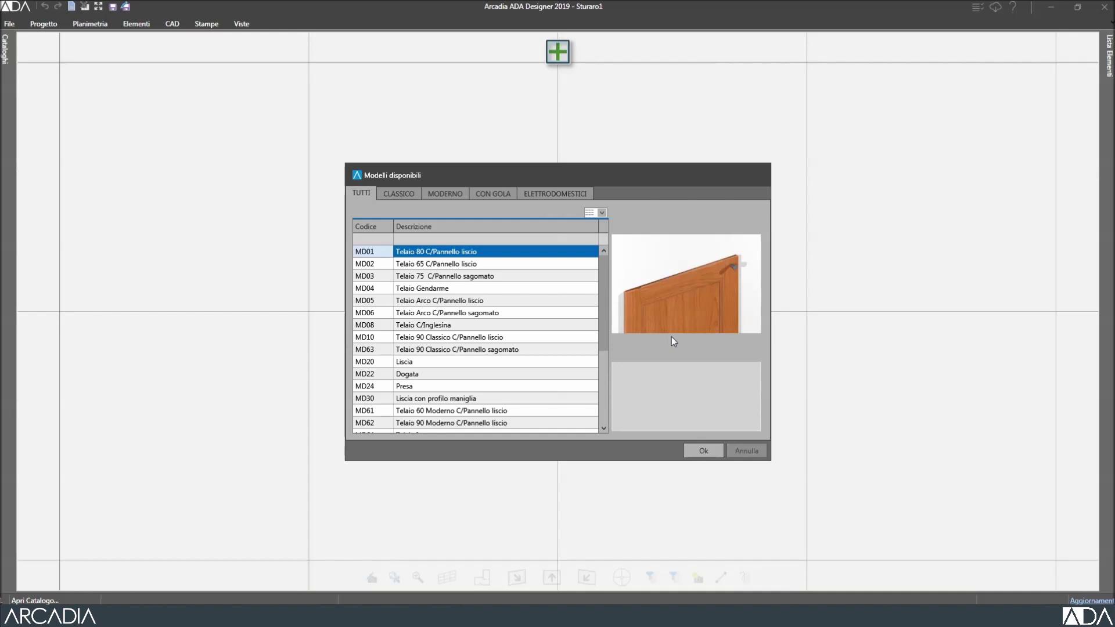
# - Browse the Classico and Moderno door models and choose MD20 Liscia as the kitchen's model
pyautogui.click(404, 195)
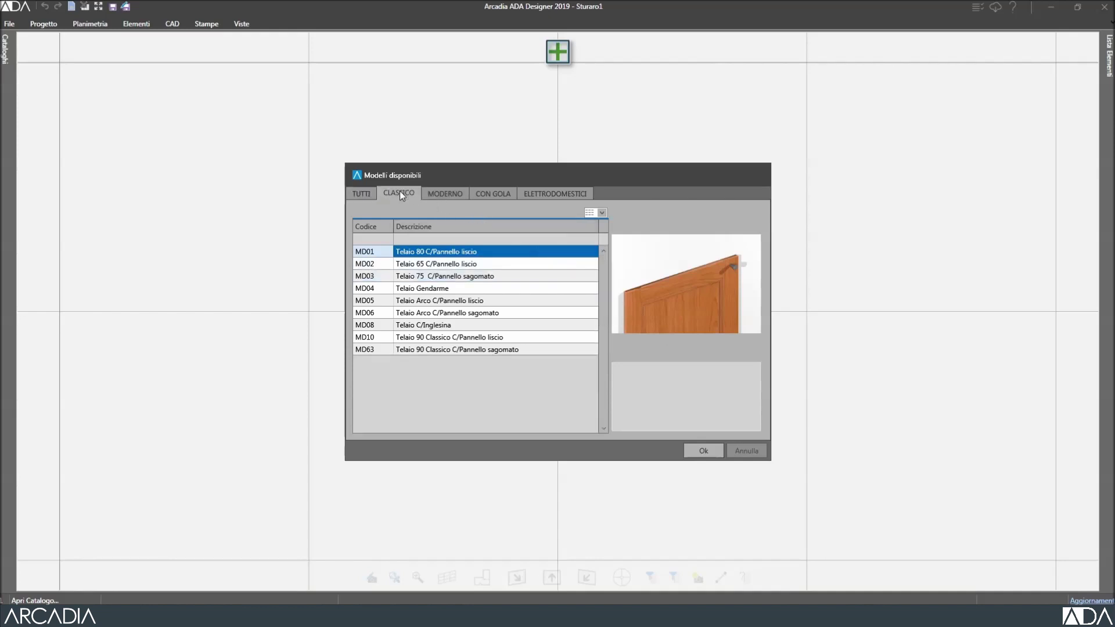
pyautogui.click(441, 193)
pyautogui.click(443, 265)
pyautogui.click(437, 276)
pyautogui.click(441, 288)
pyautogui.click(451, 300)
pyautogui.click(453, 313)
pyautogui.click(449, 327)
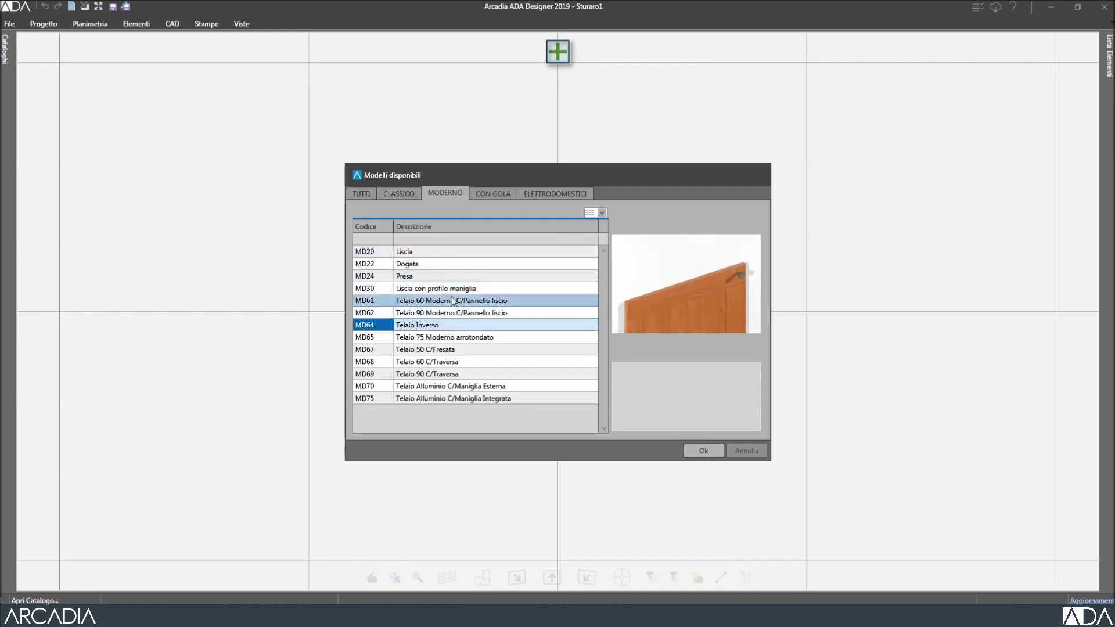
pyautogui.click(453, 256)
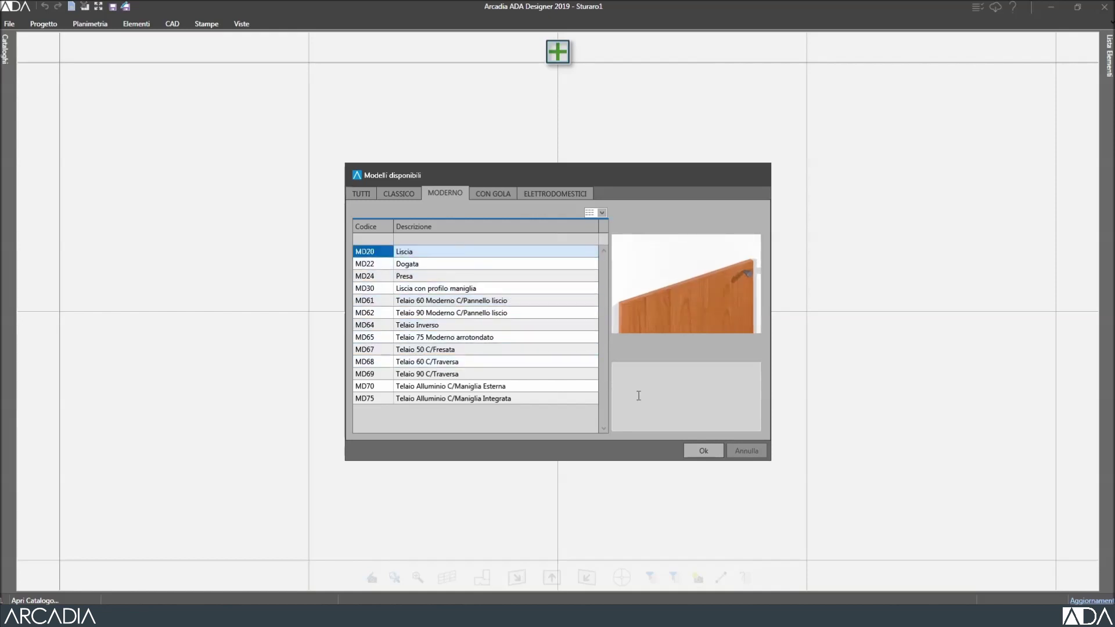
pyautogui.click(703, 450)
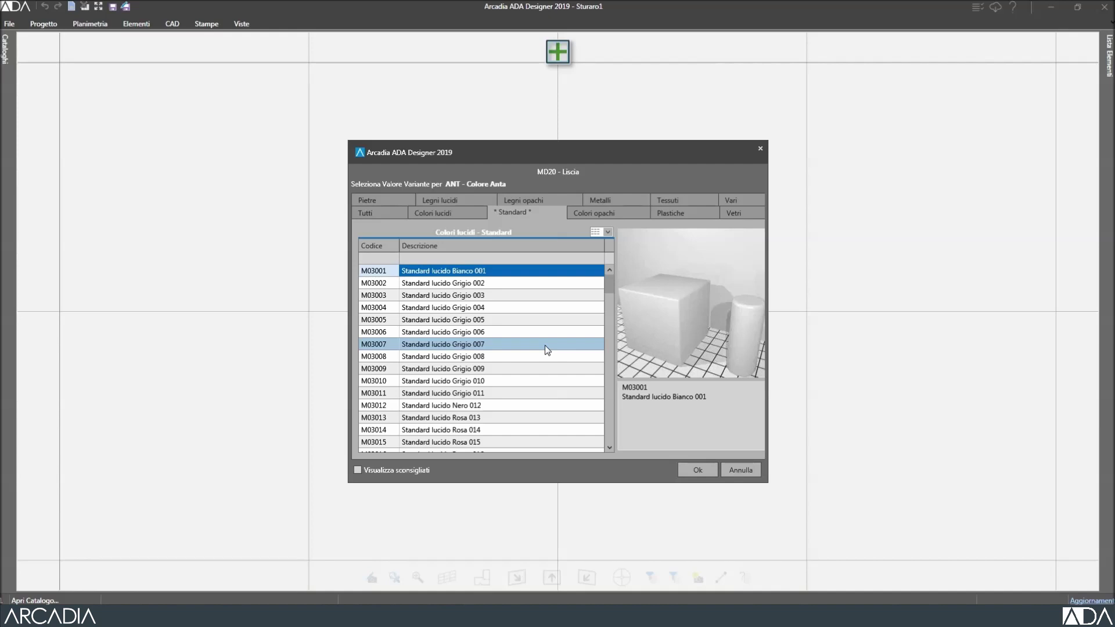
# - Compare the door colour list in the GridBig, GridSmall and ListWithImage layouts, ending with ListOnlyText
pyautogui.click(607, 232)
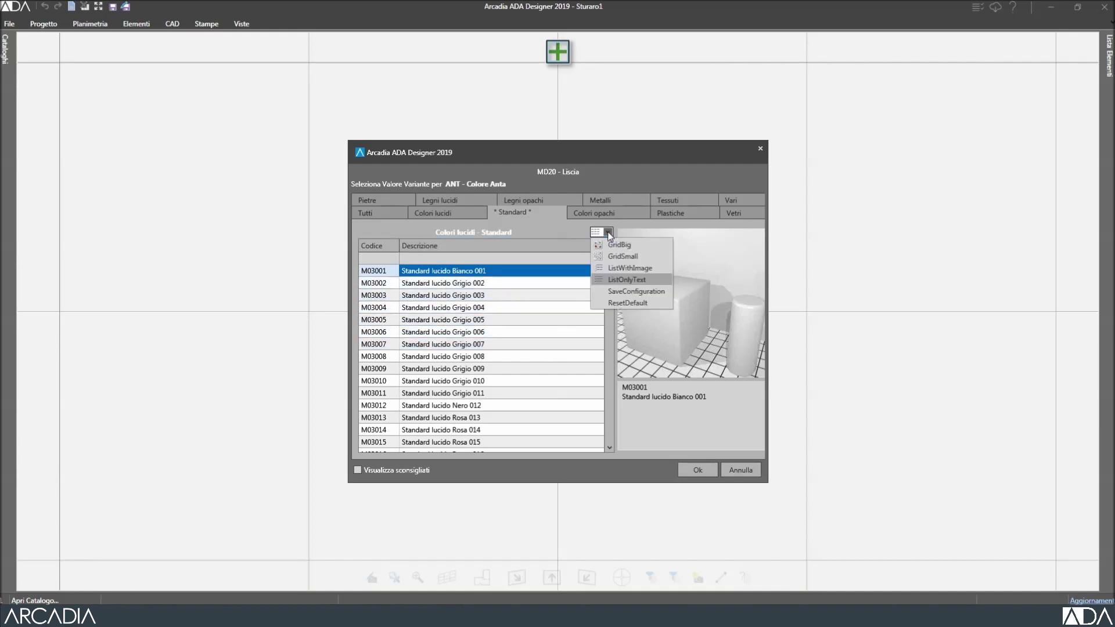
pyautogui.click(617, 245)
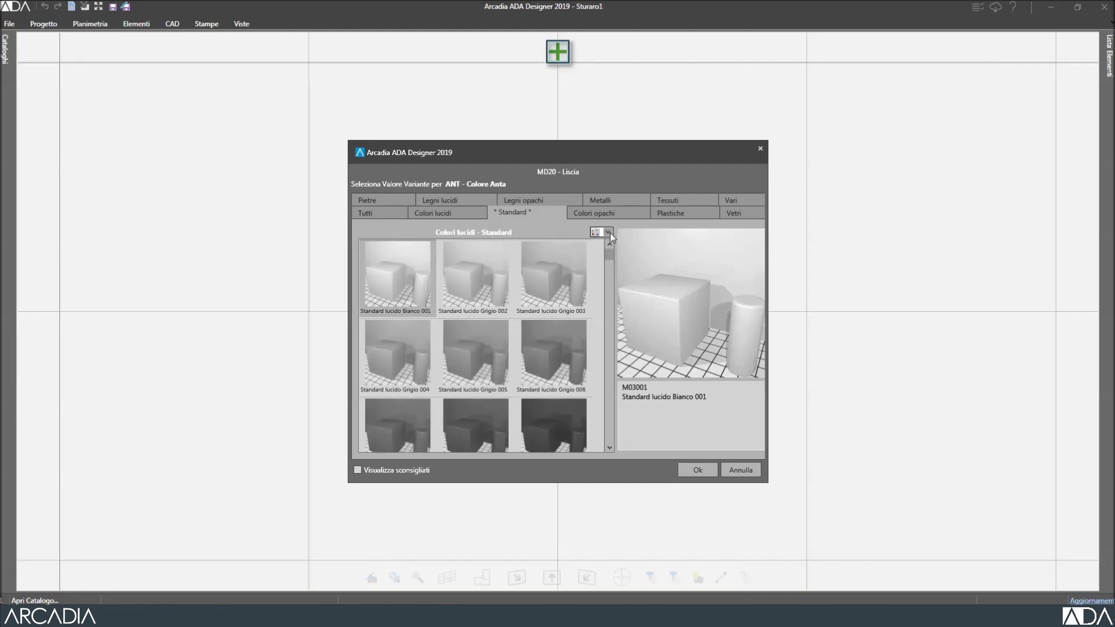
pyautogui.click(608, 232)
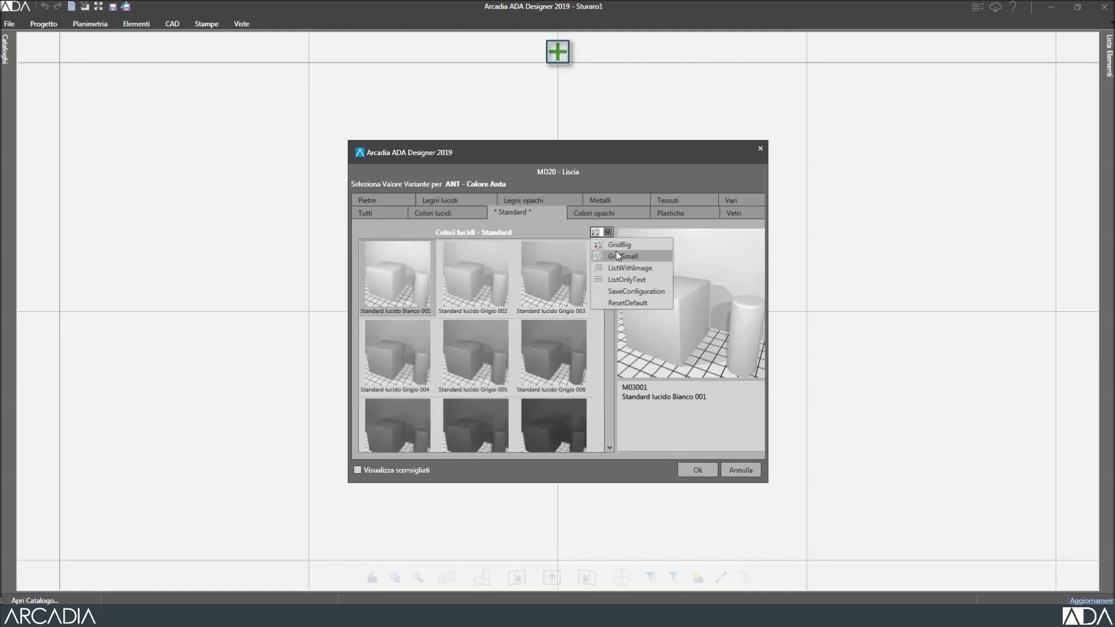
pyautogui.click(618, 256)
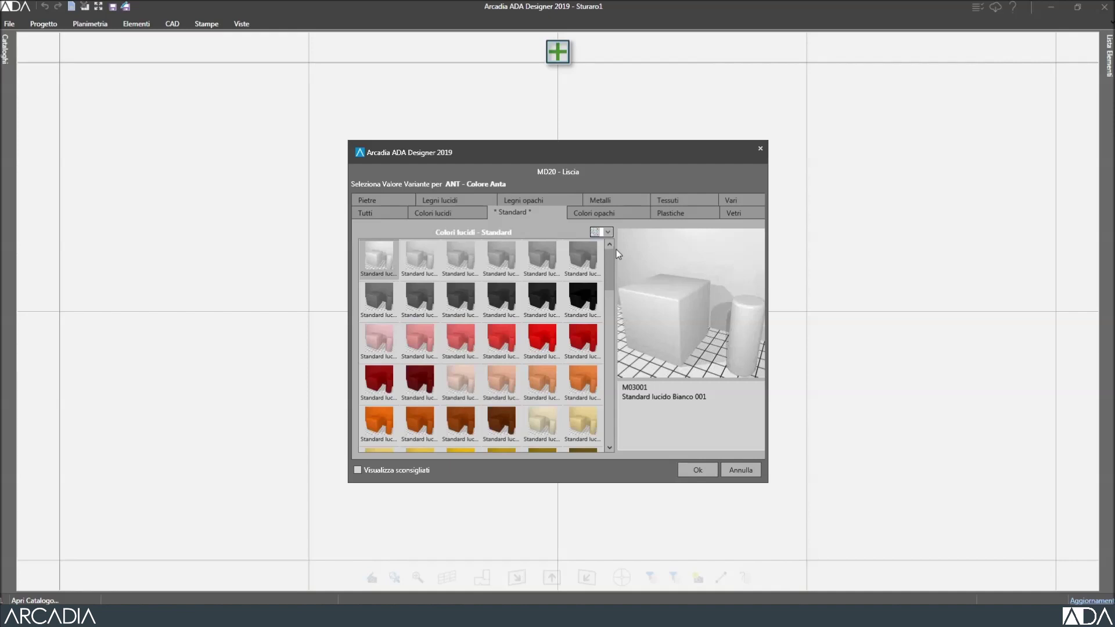
pyautogui.click(607, 232)
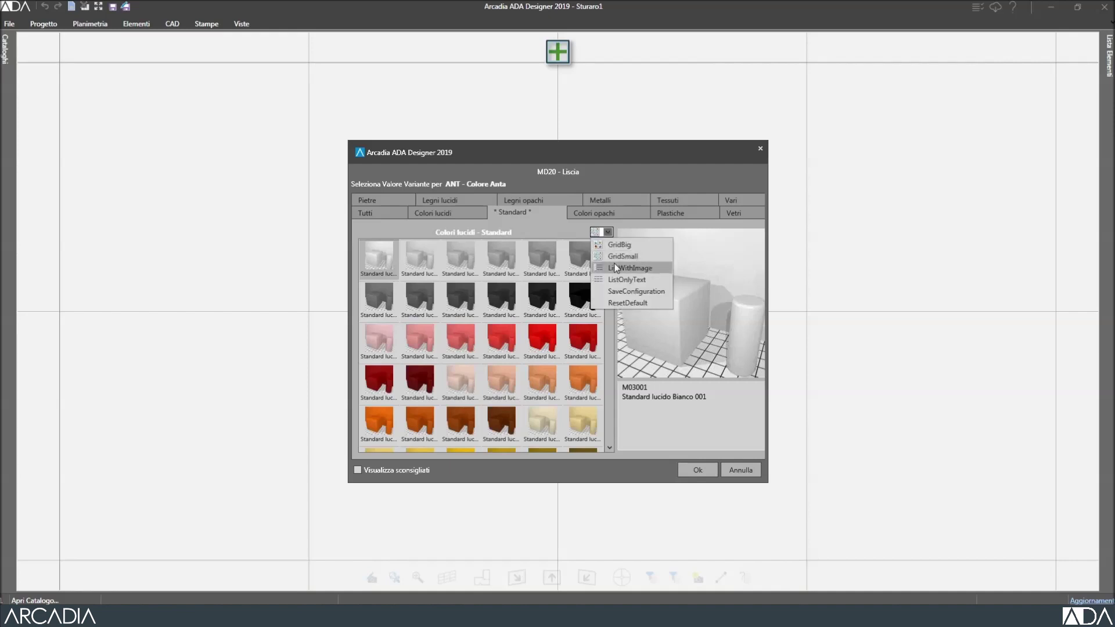
pyautogui.click(616, 268)
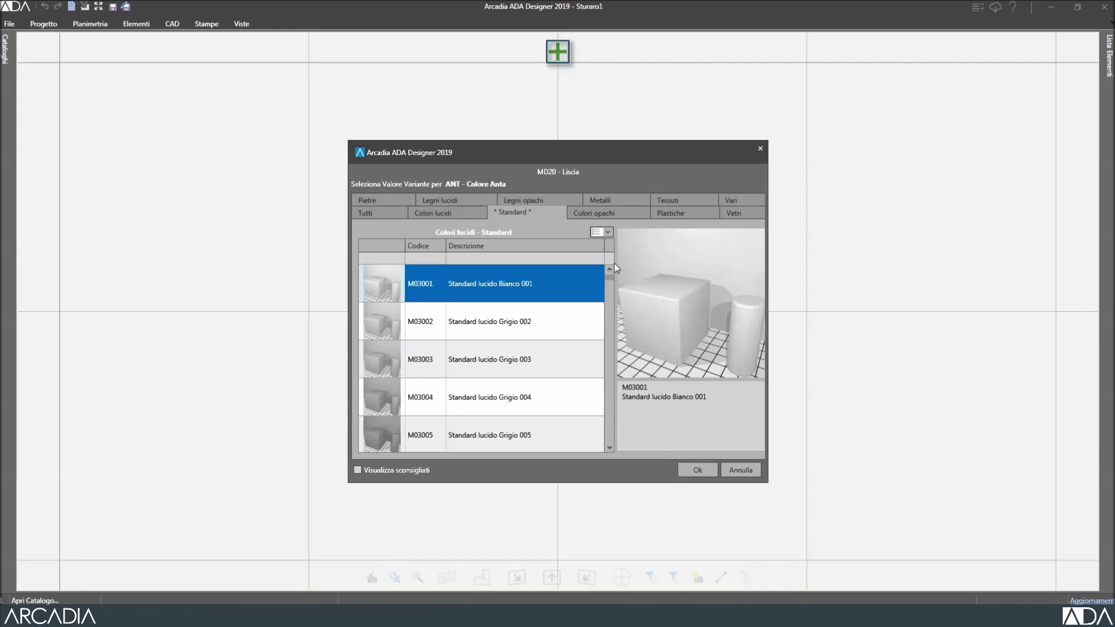
pyautogui.click(607, 233)
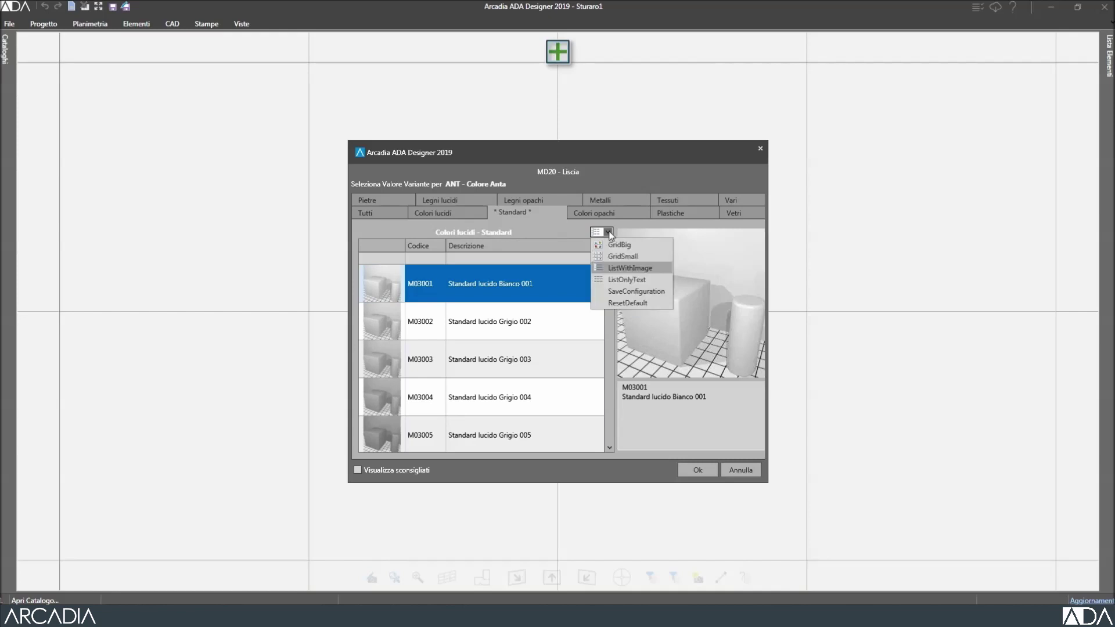
pyautogui.click(616, 279)
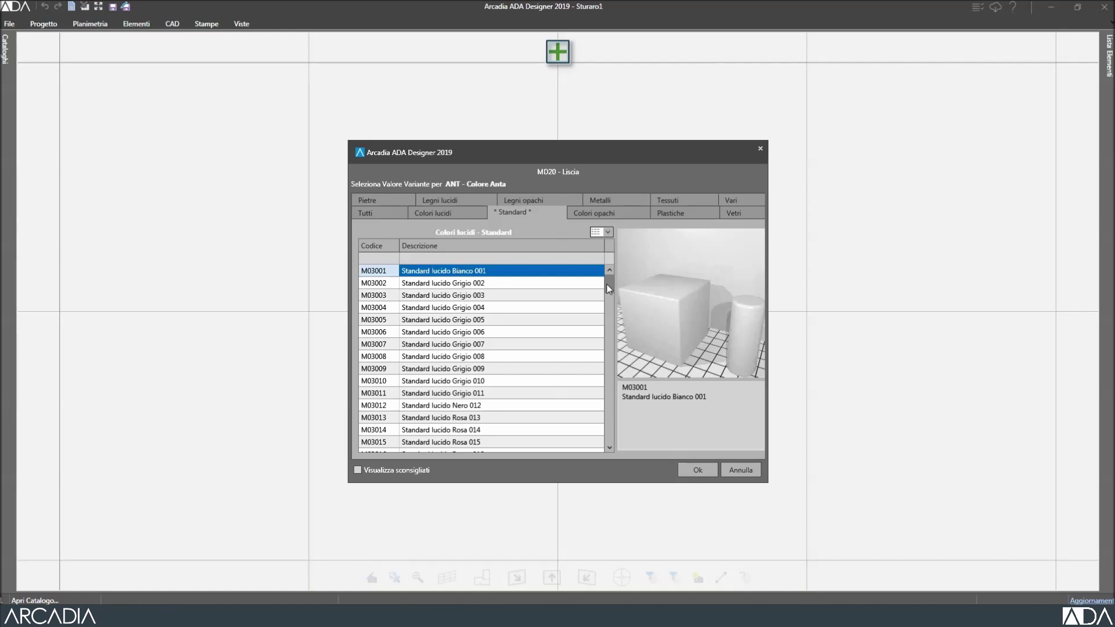
# - Filter the Legni opachi finishes by "larice corda" and set the door colour to M19103 Larice Corda Opaco V
pyautogui.click(542, 261)
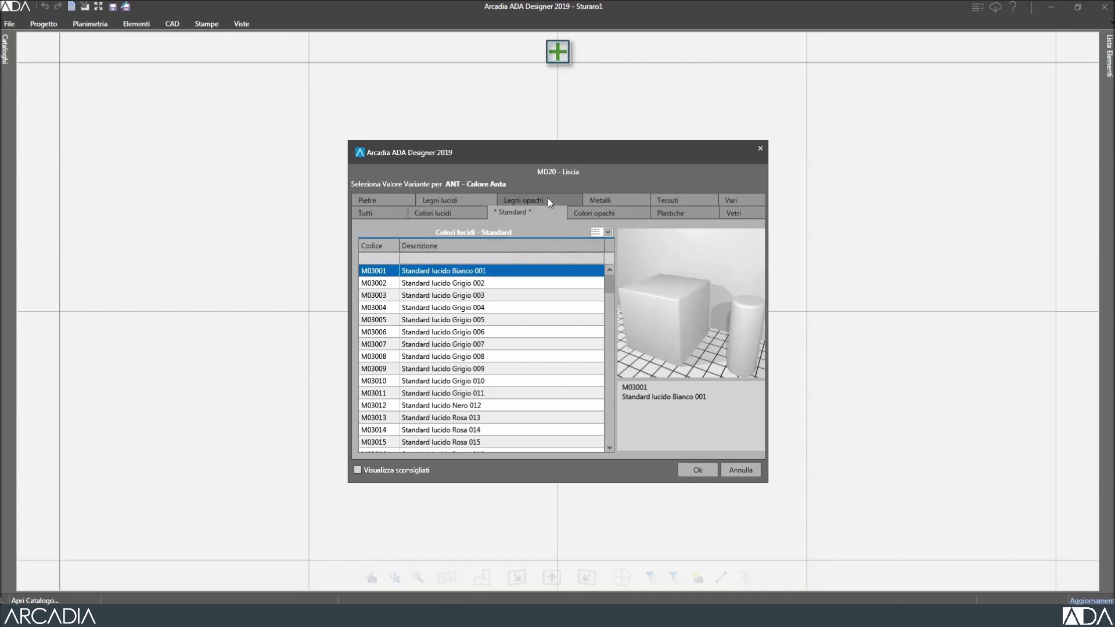
pyautogui.click(548, 197)
pyautogui.click(523, 259)
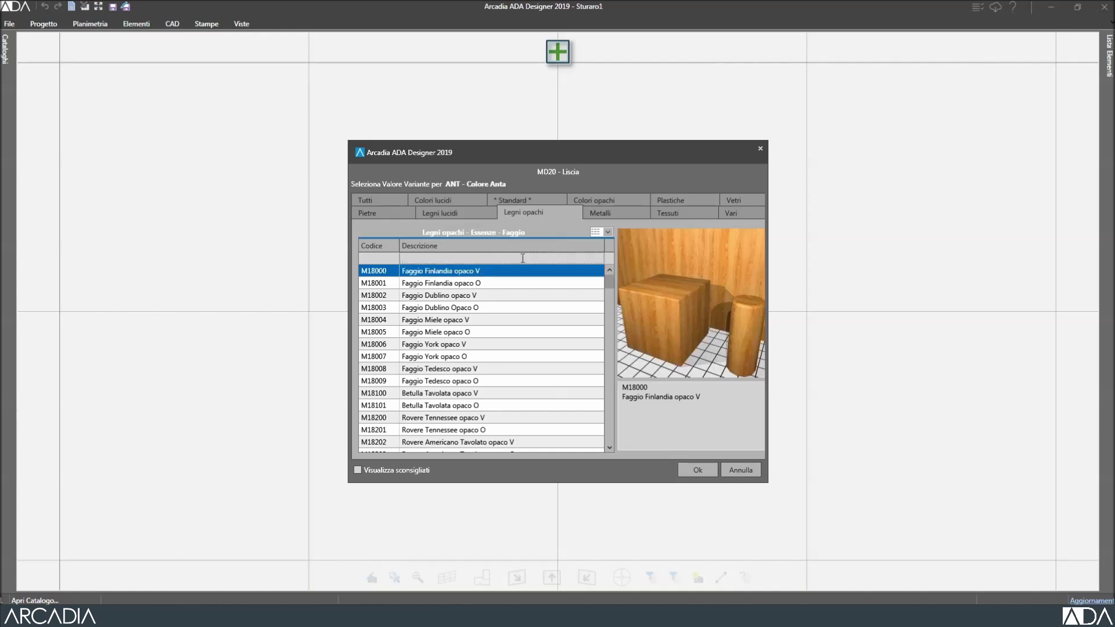
pyautogui.write('larice corda')
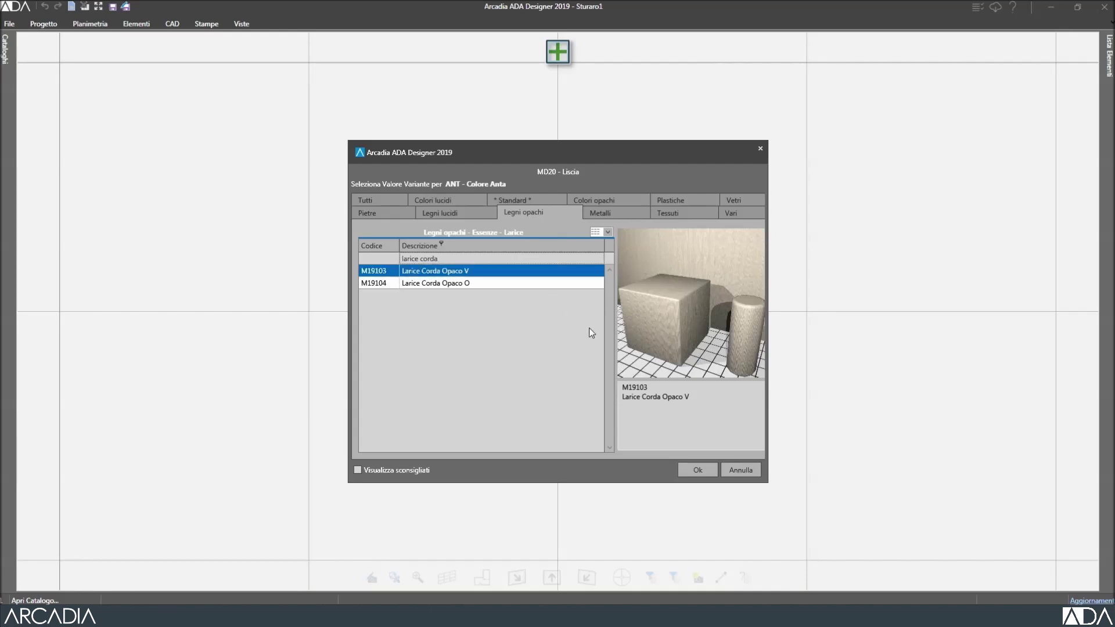
pyautogui.click(693, 470)
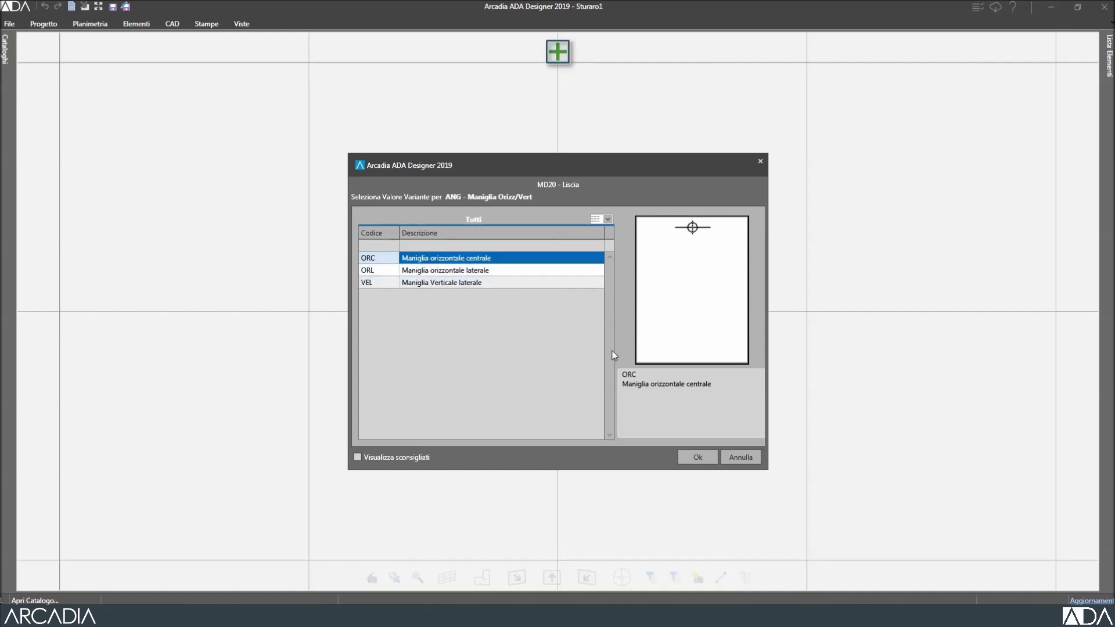
# - Set the handle orientation to Maniglia orizzontale centrale and the handle type to M237 Man. Medium curva raccordata profilo piatto
pyautogui.click(690, 457)
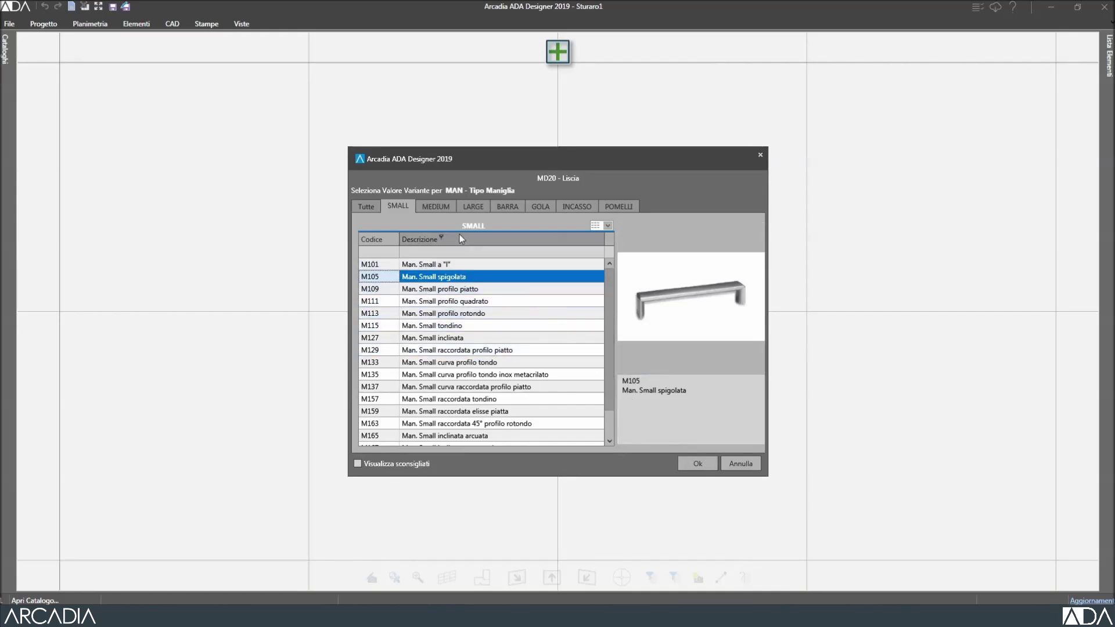
pyautogui.click(429, 206)
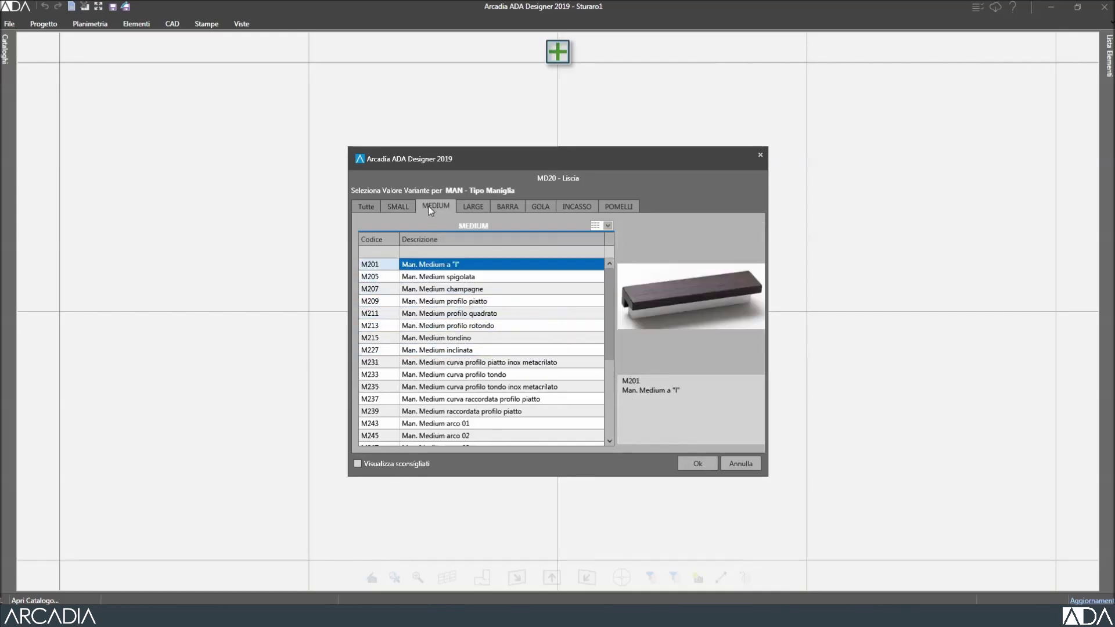
pyautogui.click(474, 362)
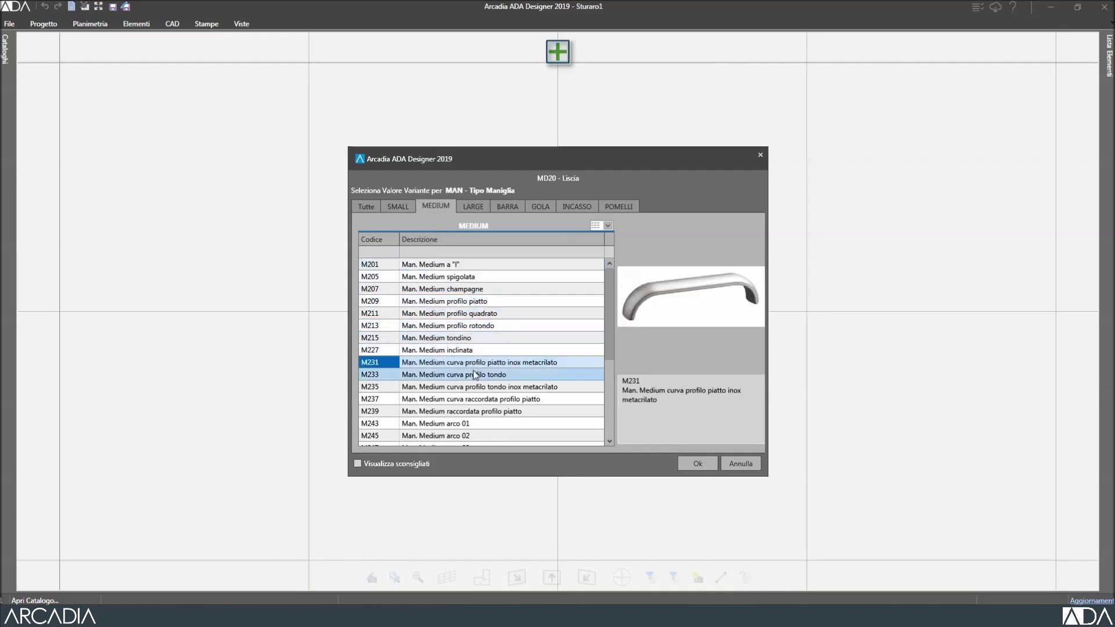
pyautogui.click(489, 399)
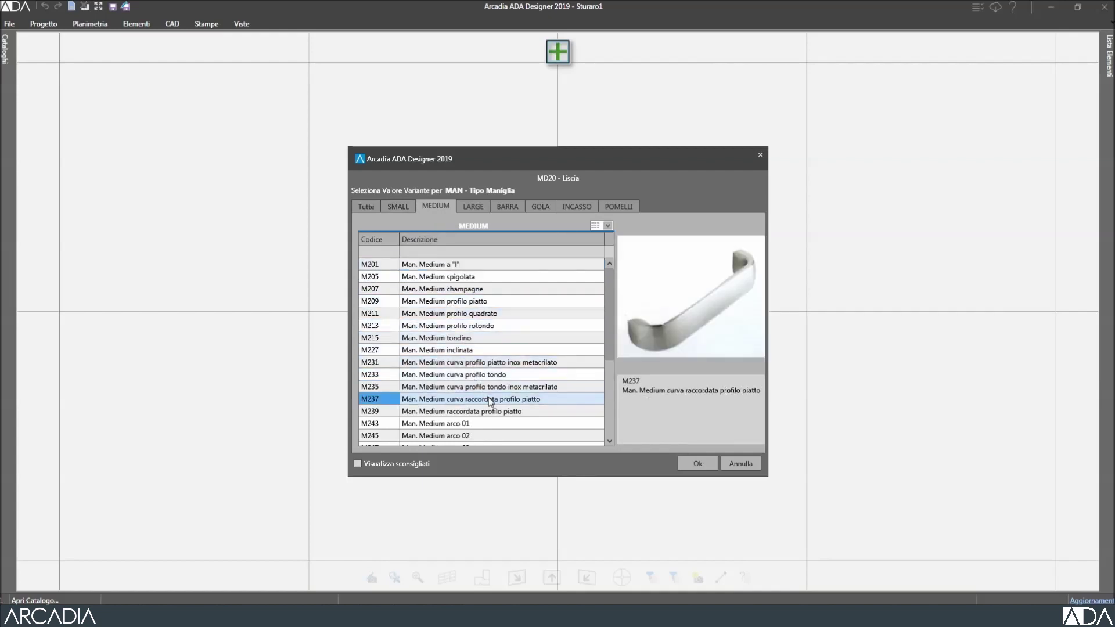
pyautogui.click(699, 463)
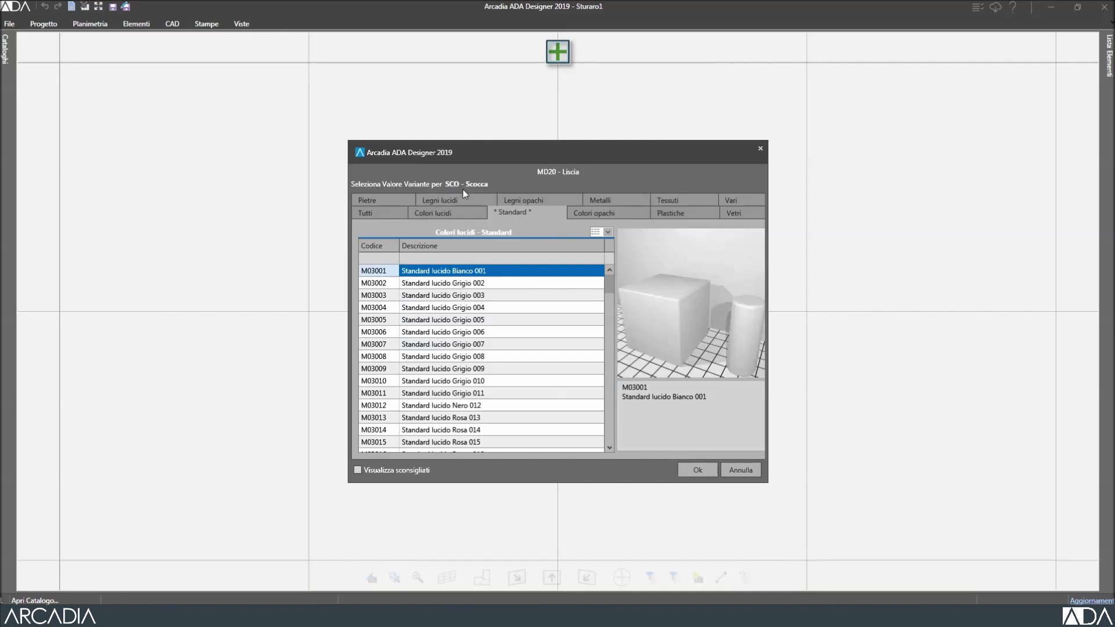
# - Set the carcass (Scocca) finish to M04007 Standard opaco Grigio 007 from the Colori opachi group
pyautogui.click(587, 210)
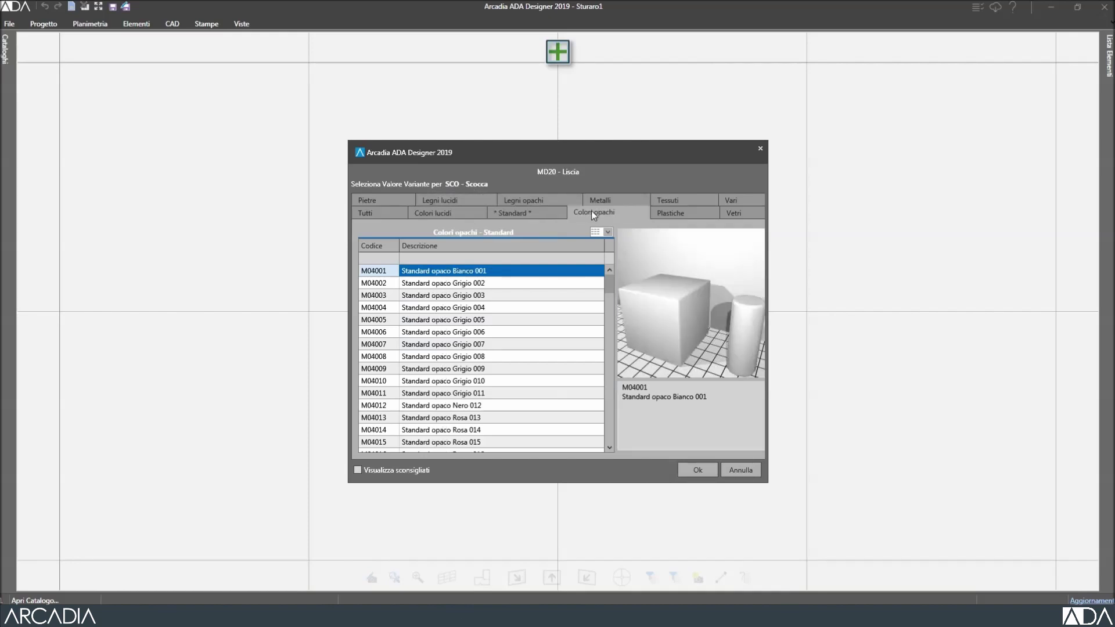
pyautogui.click(518, 343)
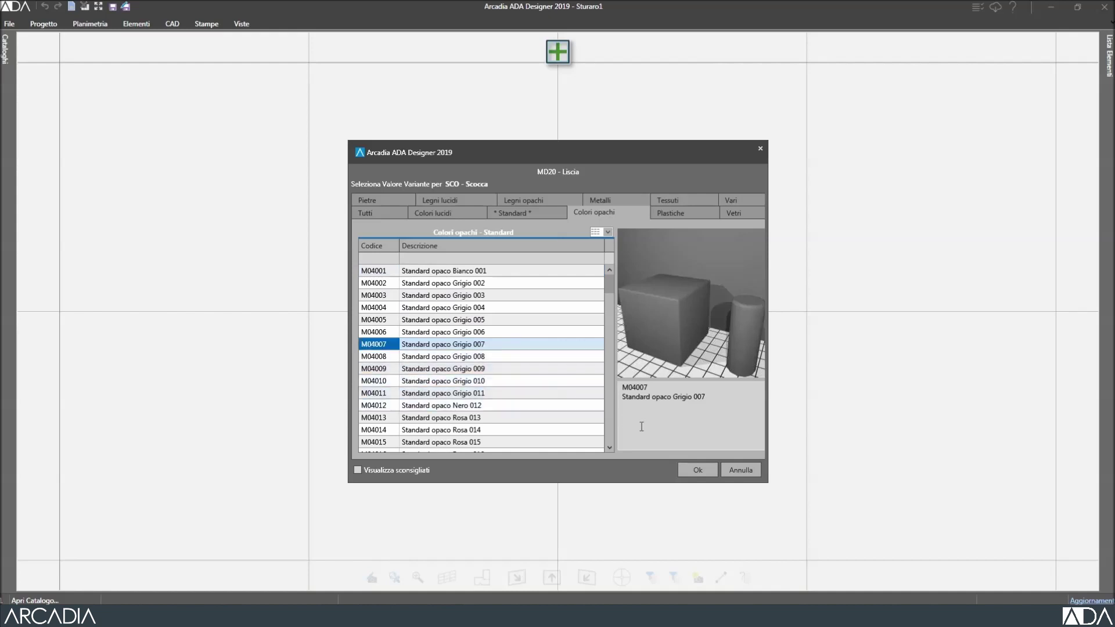
pyautogui.click(698, 466)
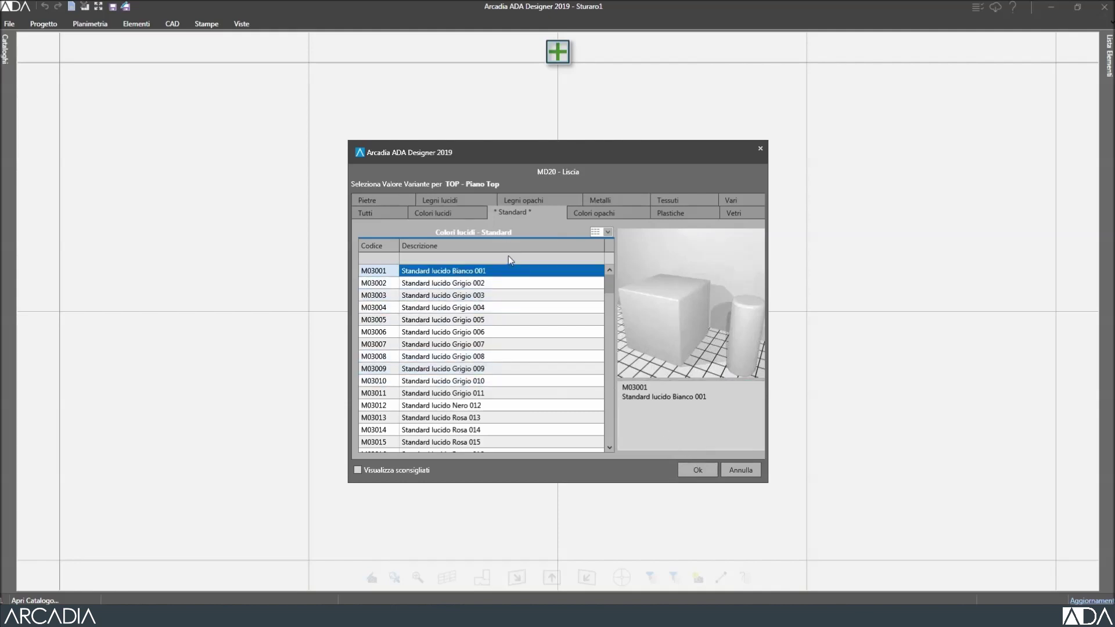
# - Set the worktop (Piano Top) to M07012 Marmo A 002 from Pietre and the feet height to Piedino H.120
pyautogui.click(383, 197)
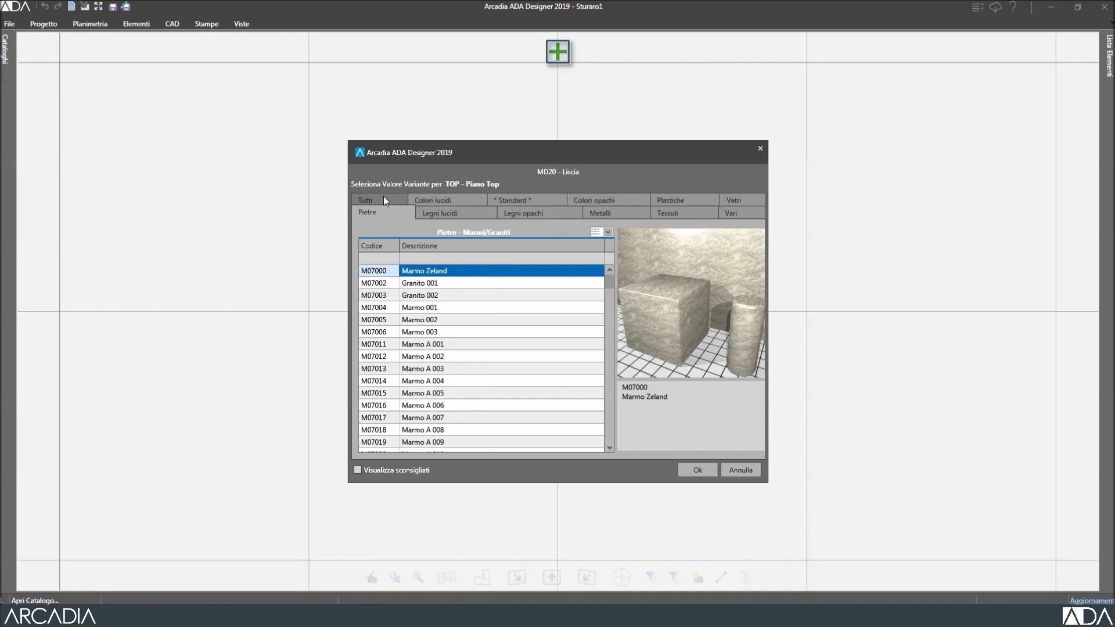
pyautogui.click(478, 356)
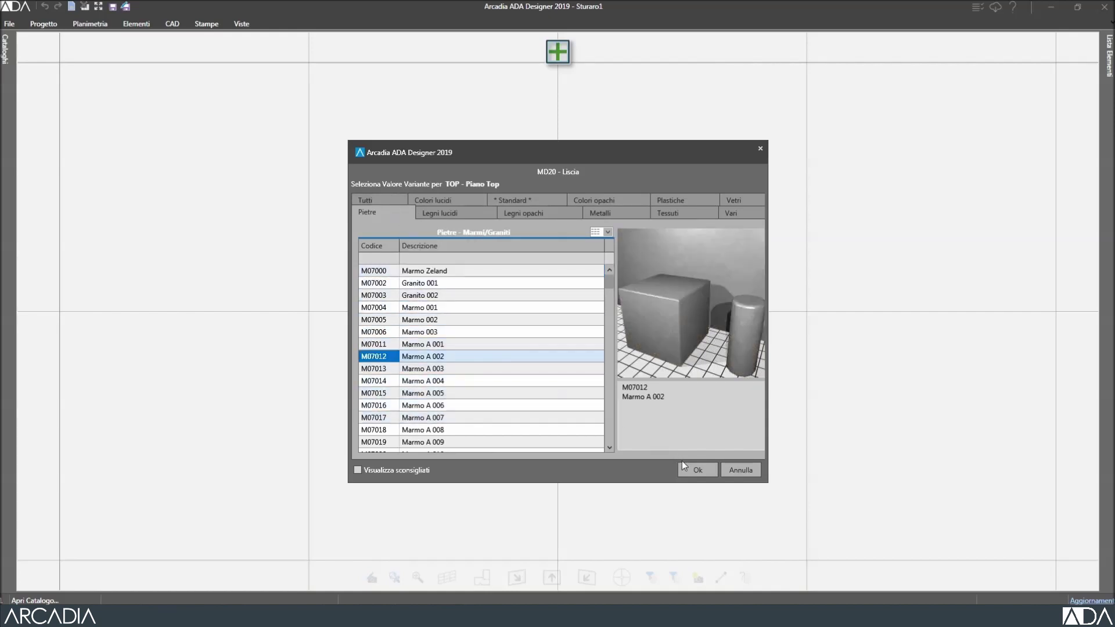
pyautogui.click(696, 470)
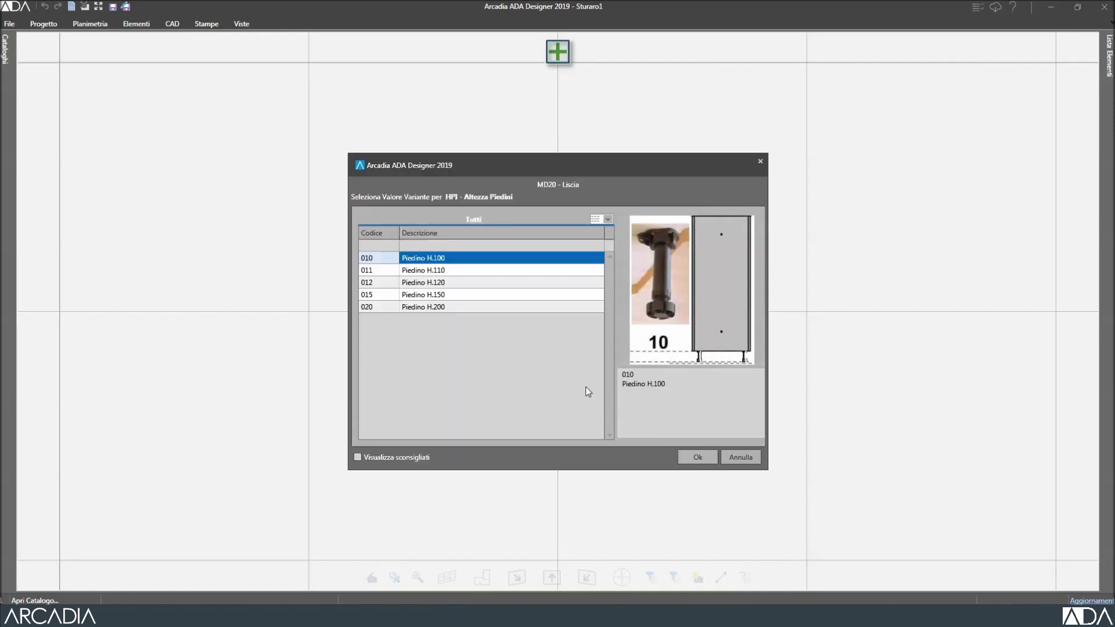
pyautogui.click(453, 283)
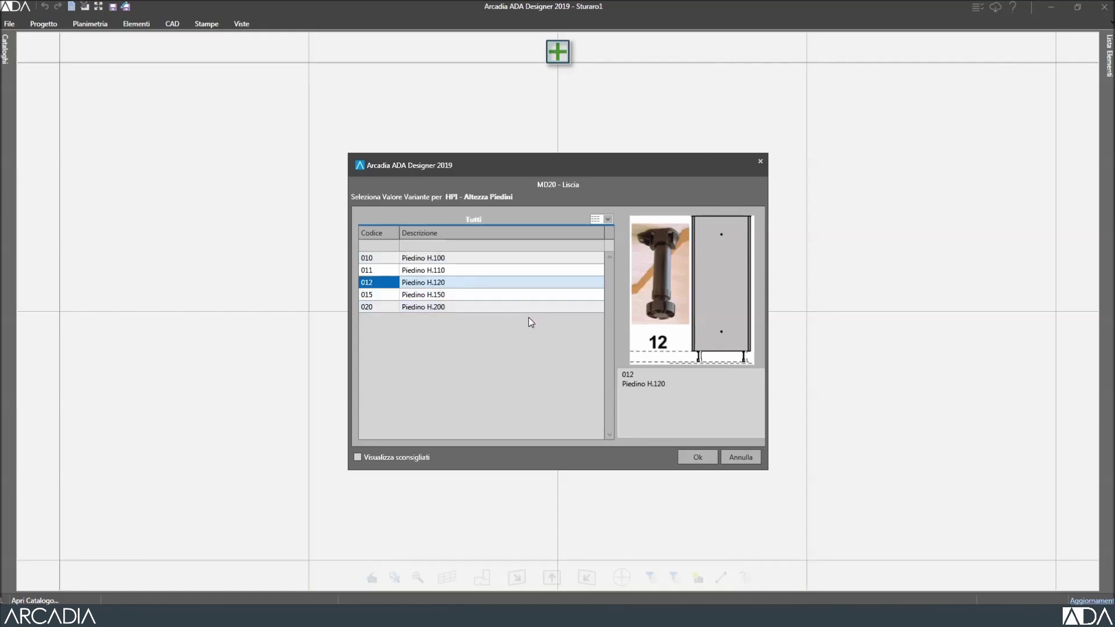
pyautogui.click(697, 457)
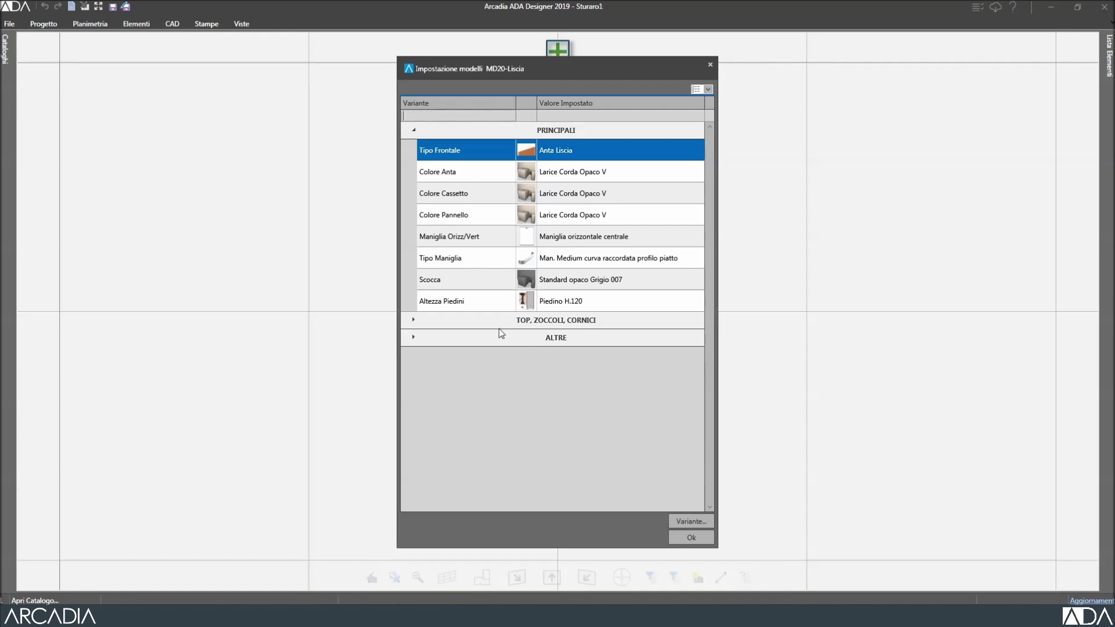
# - Set the plinth (Zoccolo) finish to M24000 Alluminio Satinato Grigio 005 from Metalli and confirm the model settings
pyautogui.click(429, 325)
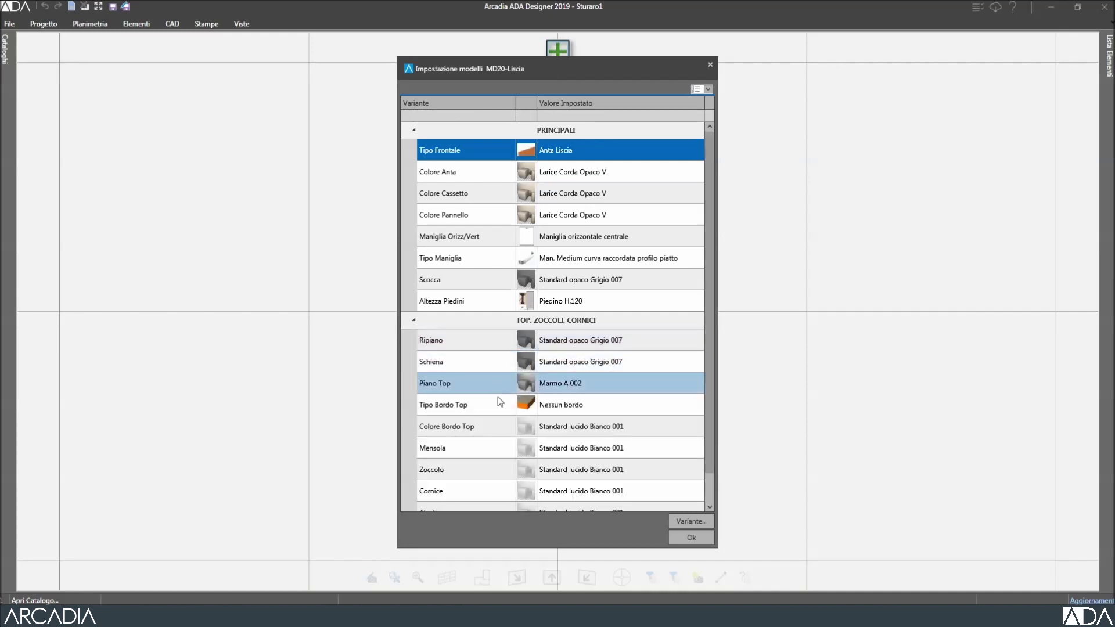
pyautogui.doubleClick(549, 468)
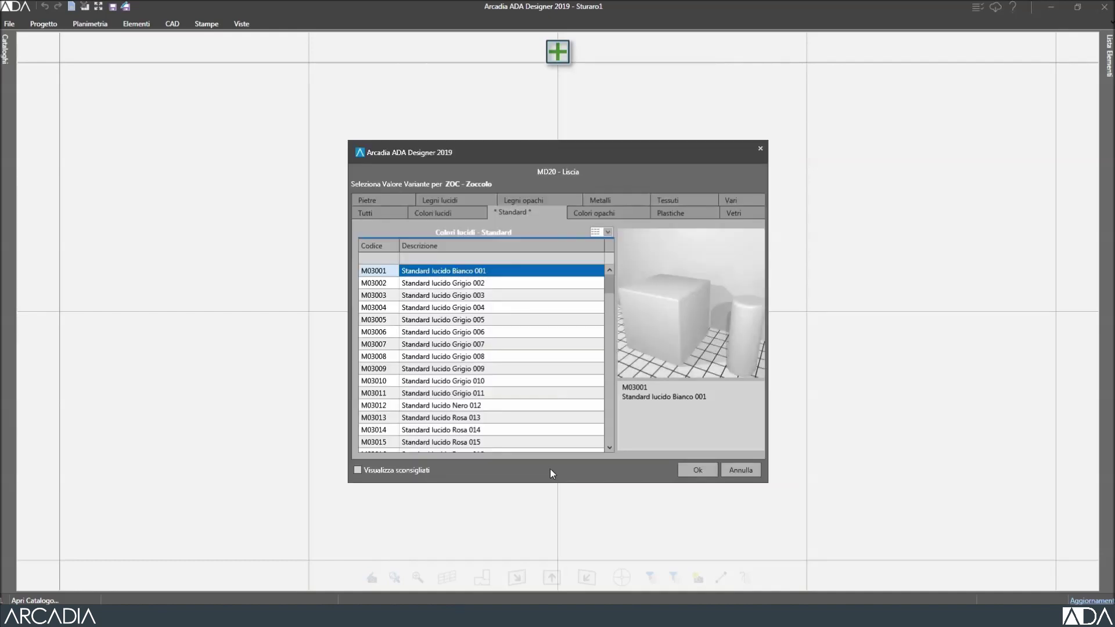
pyautogui.click(628, 203)
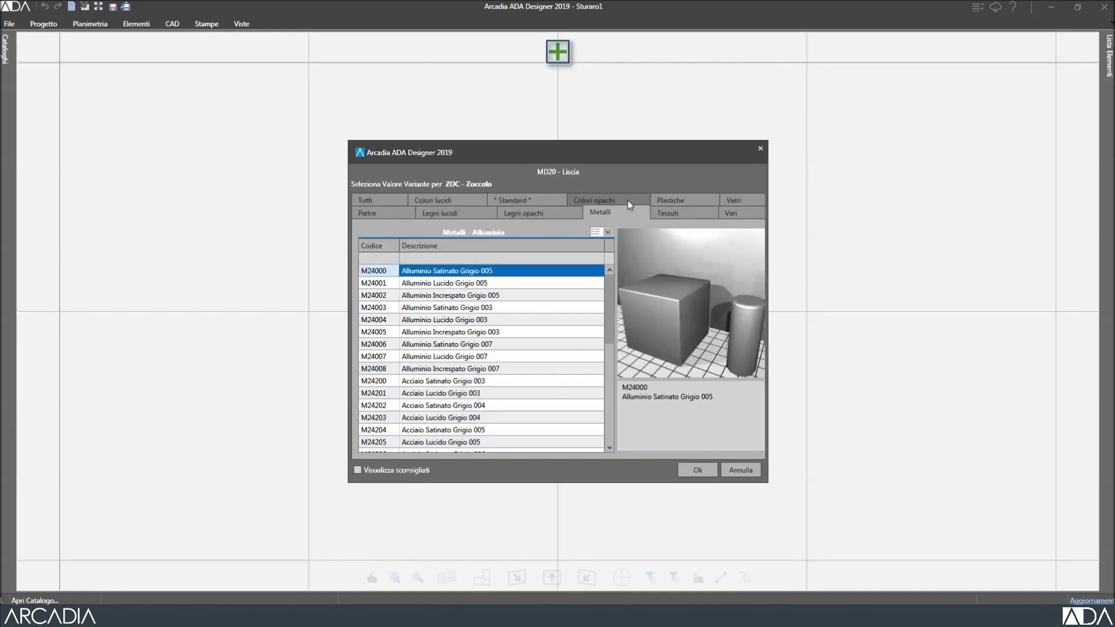
pyautogui.click(550, 274)
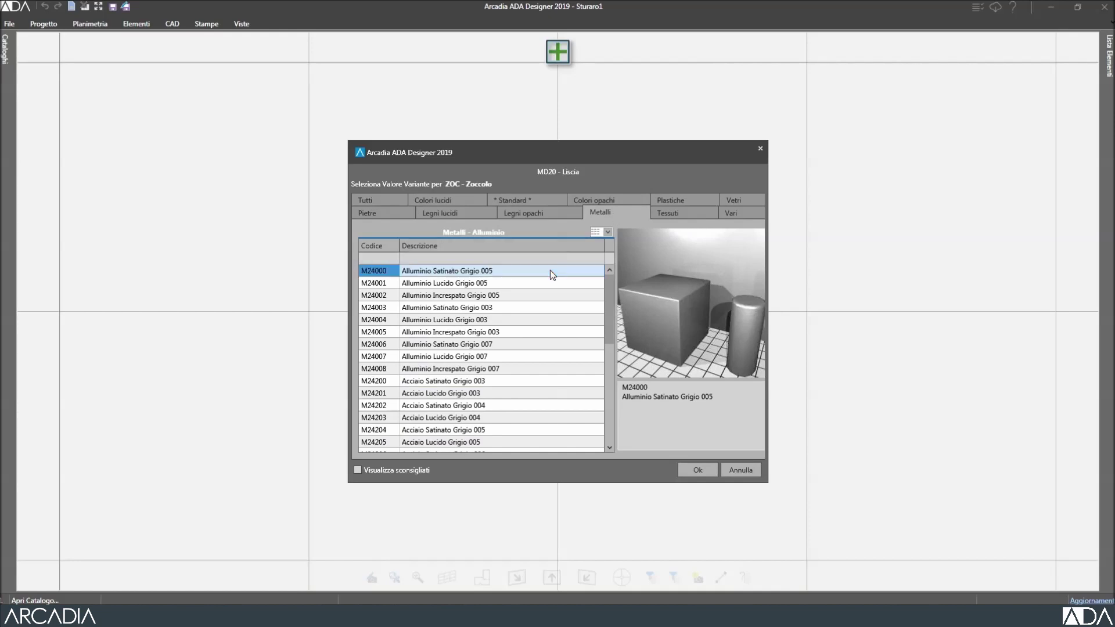
pyautogui.click(683, 470)
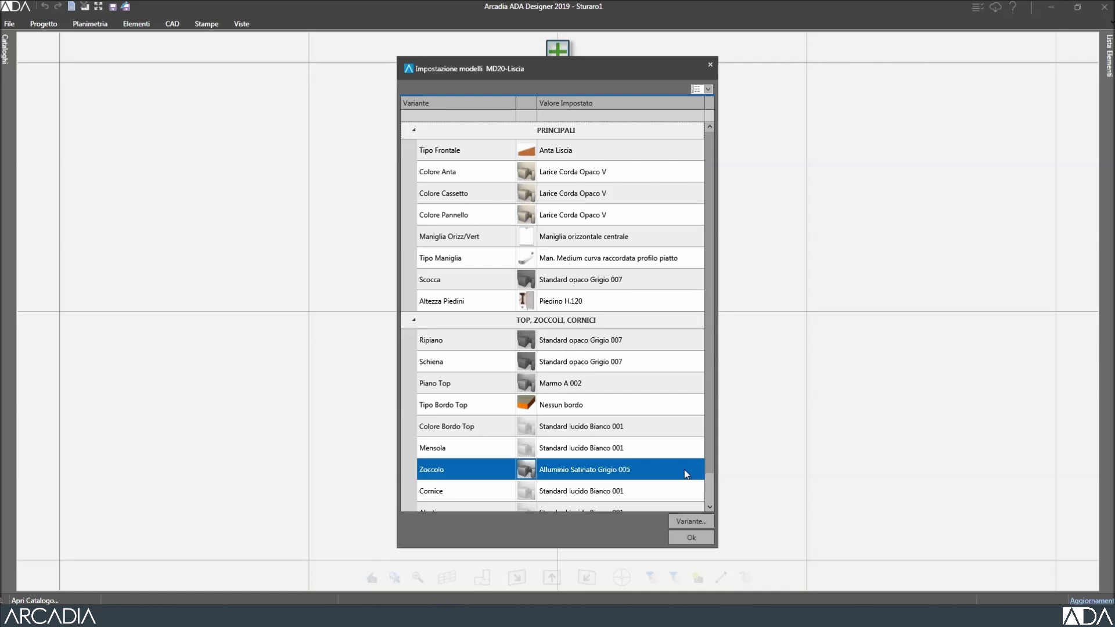
pyautogui.click(688, 538)
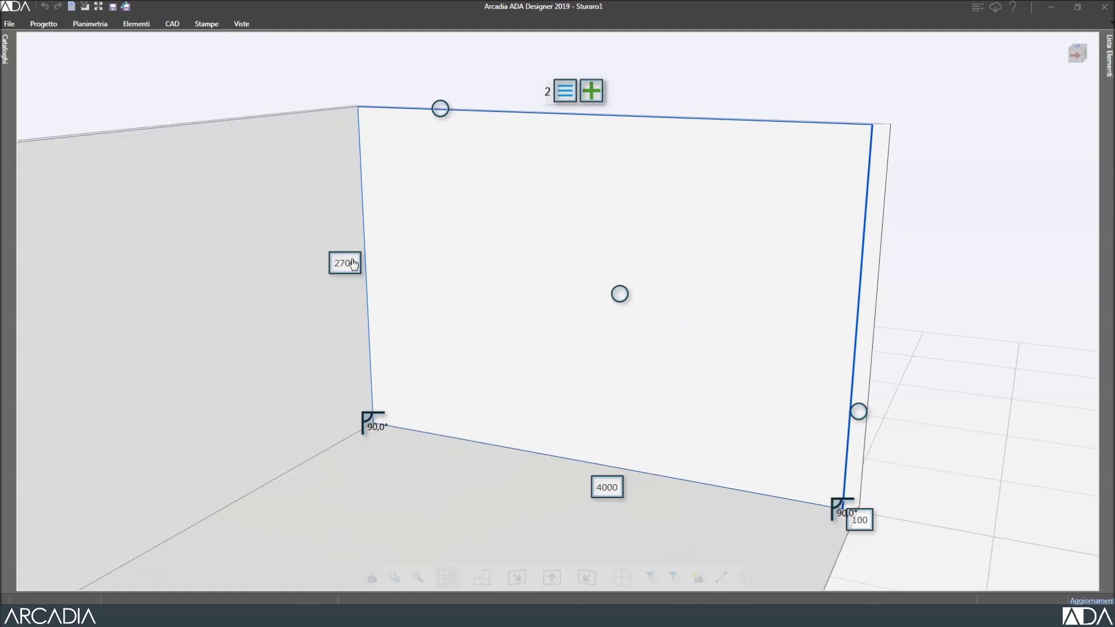
# - Pin the Cataloghi panel open and release it again
pyautogui.click(4, 56)
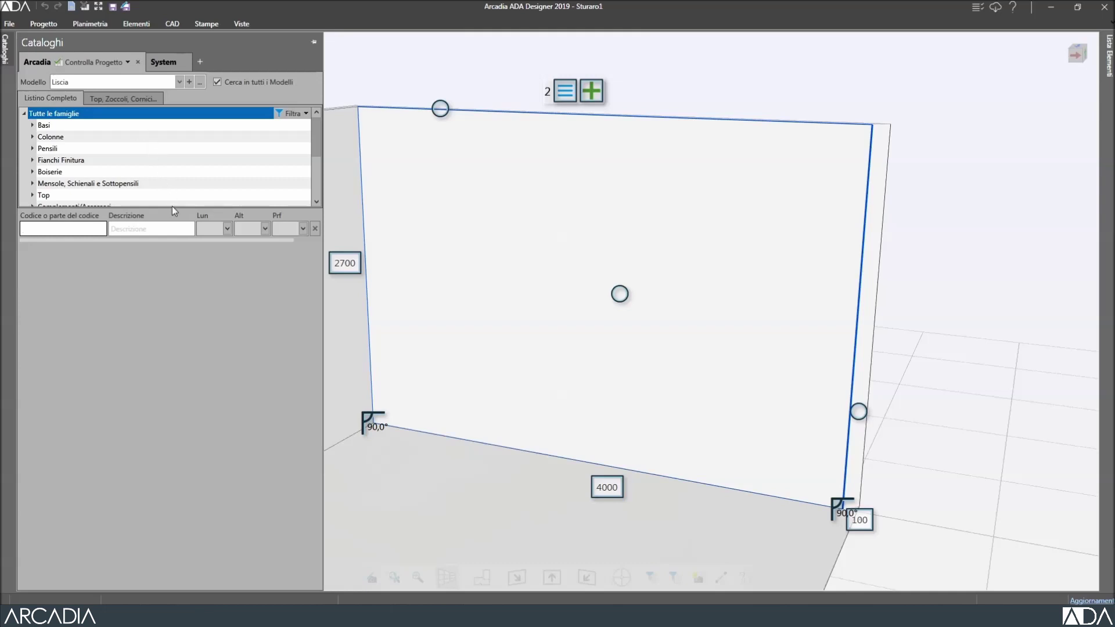
pyautogui.click(314, 43)
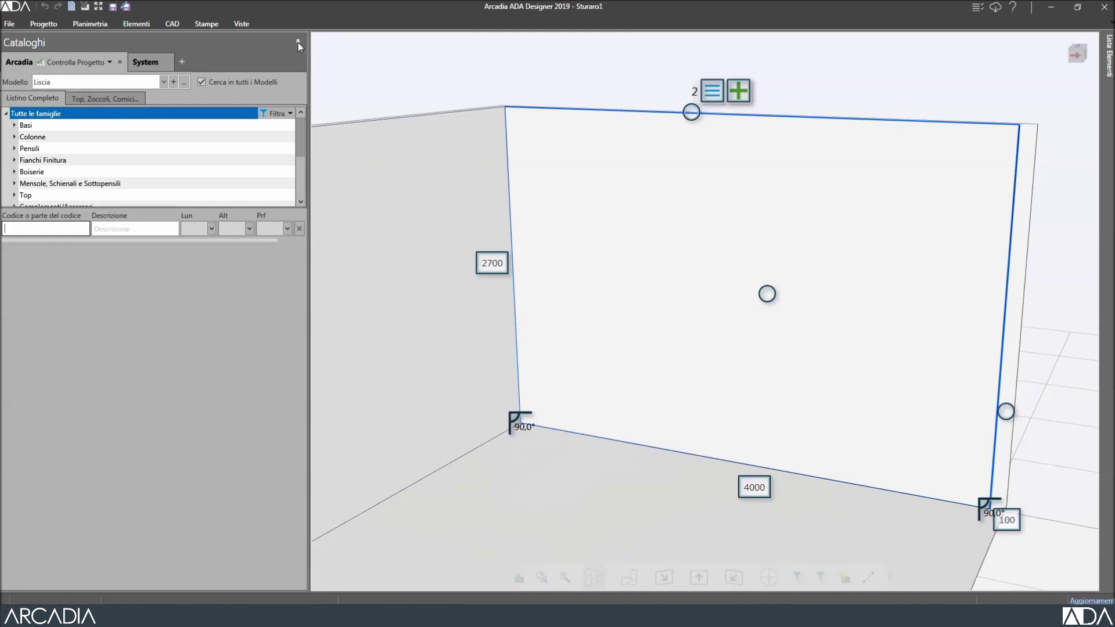
pyautogui.click(298, 42)
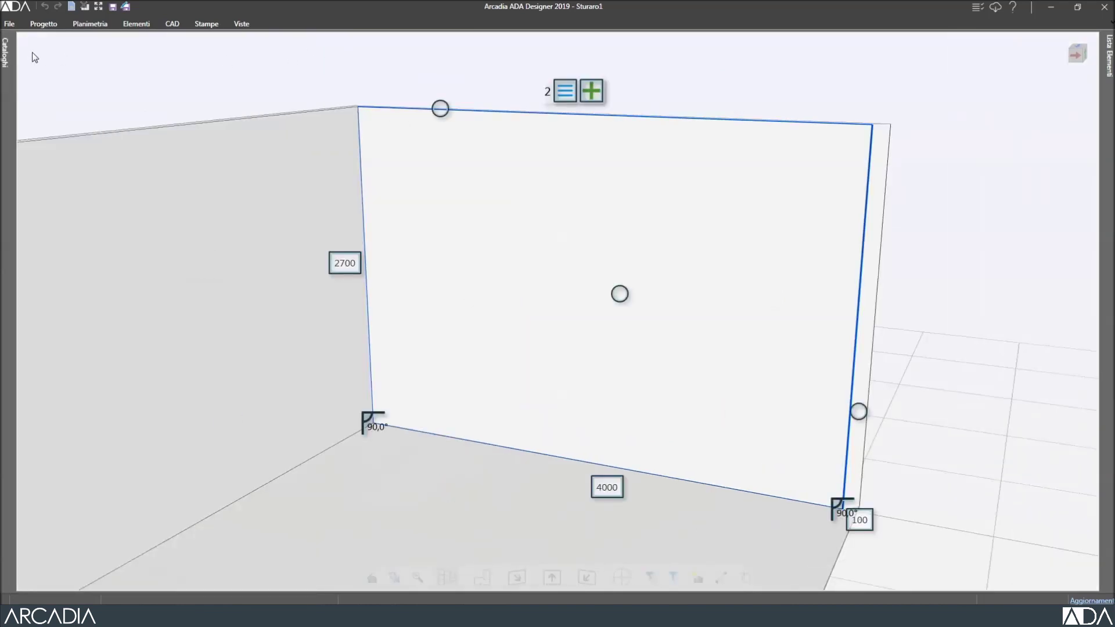
# - Display the Colonne frigo items of the Colonne prf. 58 family in the Arcadia catalogue
pyautogui.click(6, 56)
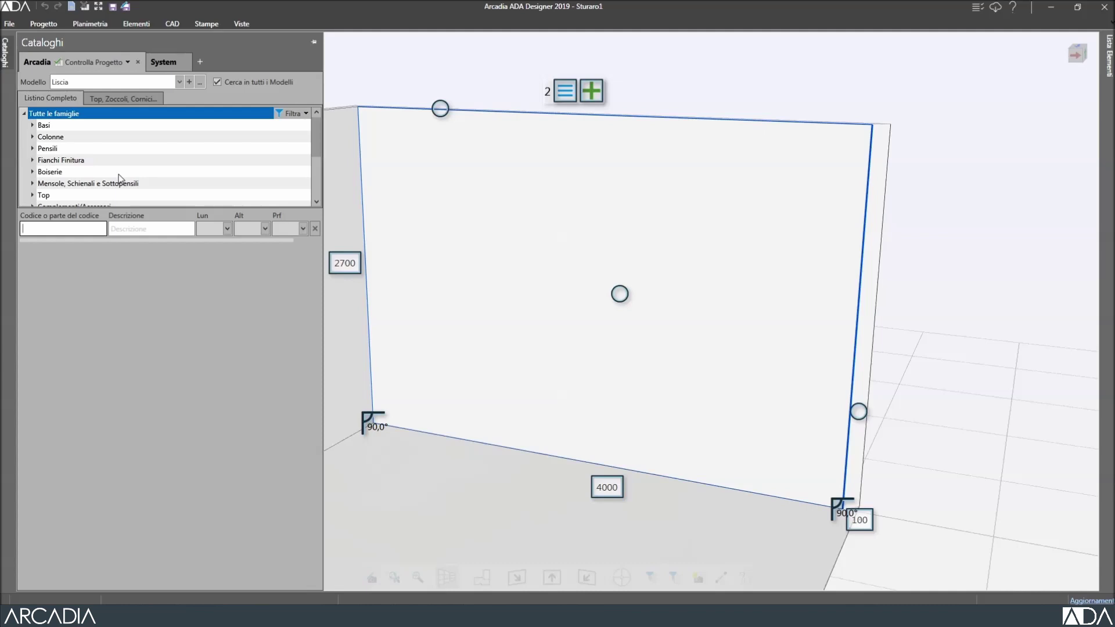
pyautogui.click(33, 137)
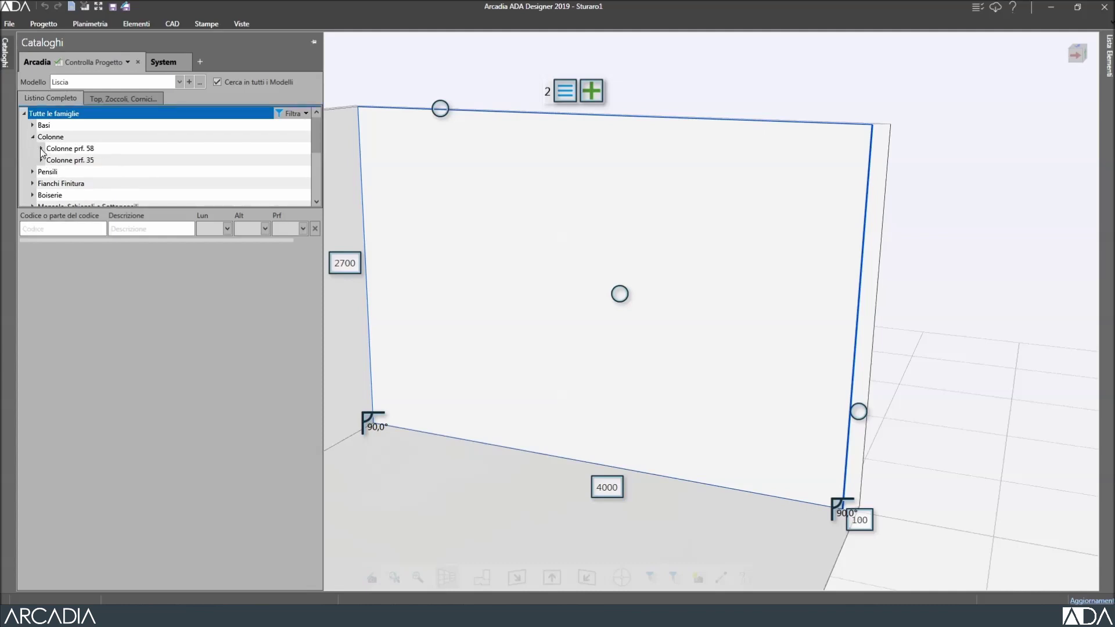
pyautogui.click(42, 150)
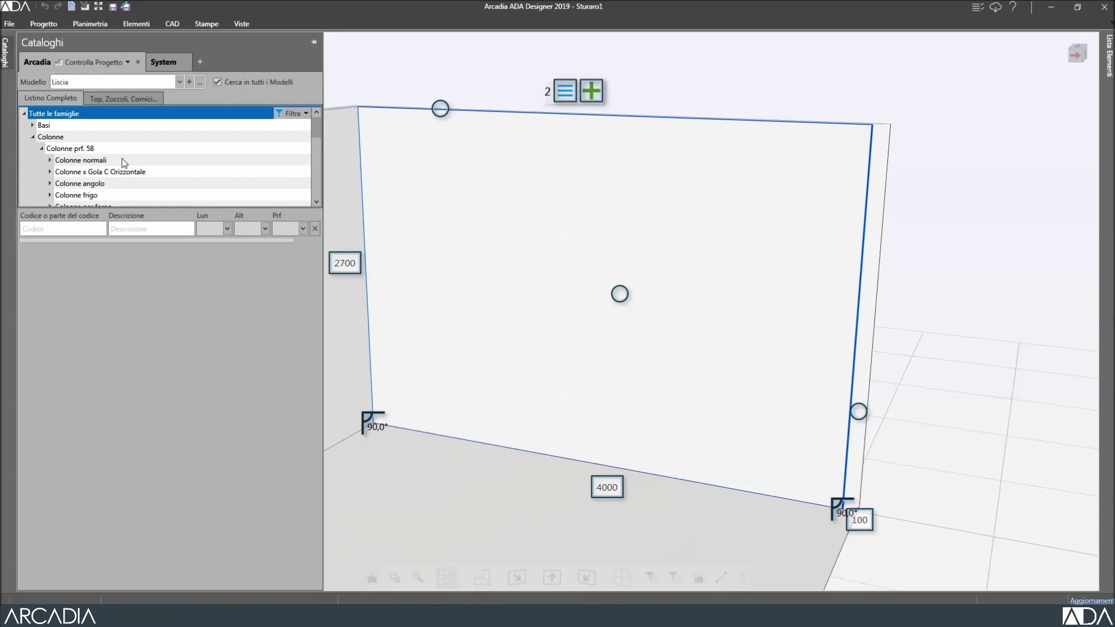
pyautogui.moveTo(318, 126); pyautogui.dragTo(316, 134)
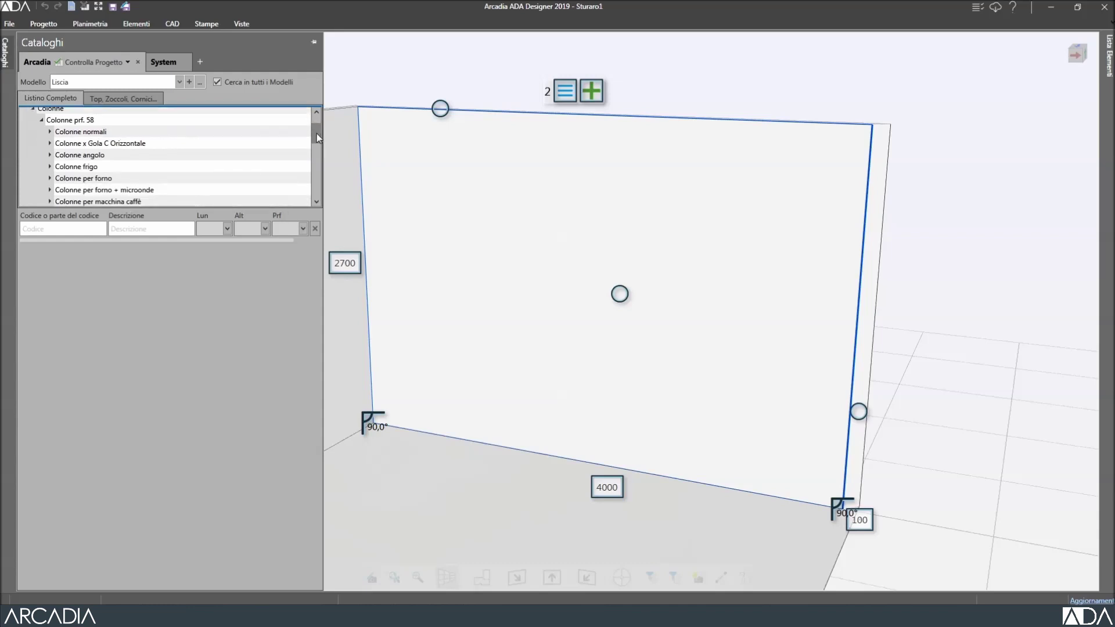
pyautogui.click(96, 159)
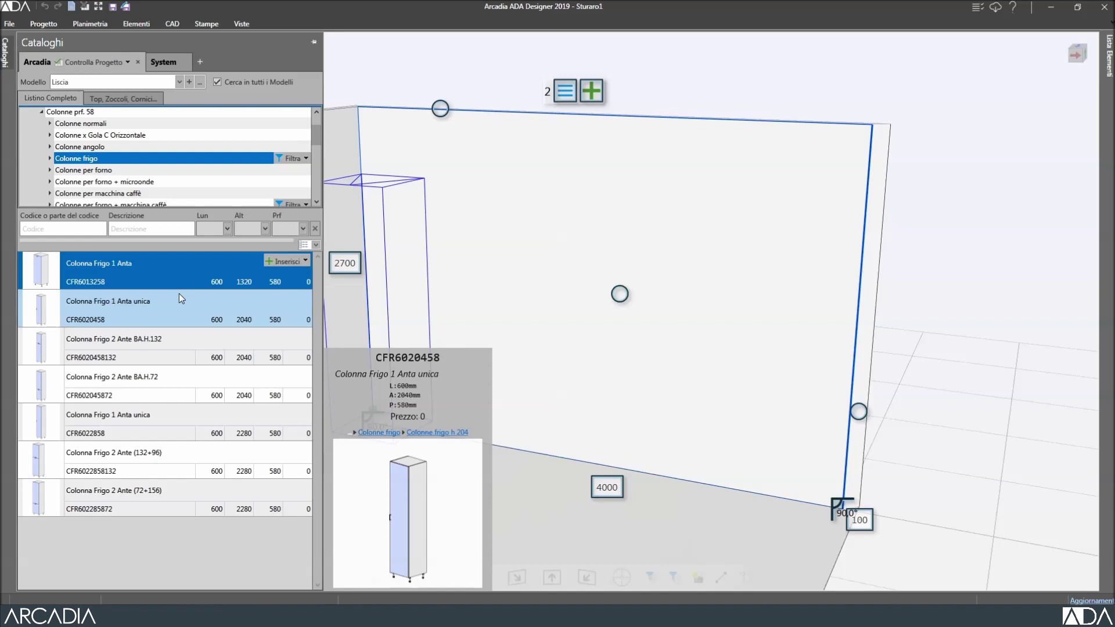
# - Filter the fridge columns by the code CFR60228587 and clear the filter
pyautogui.click(87, 229)
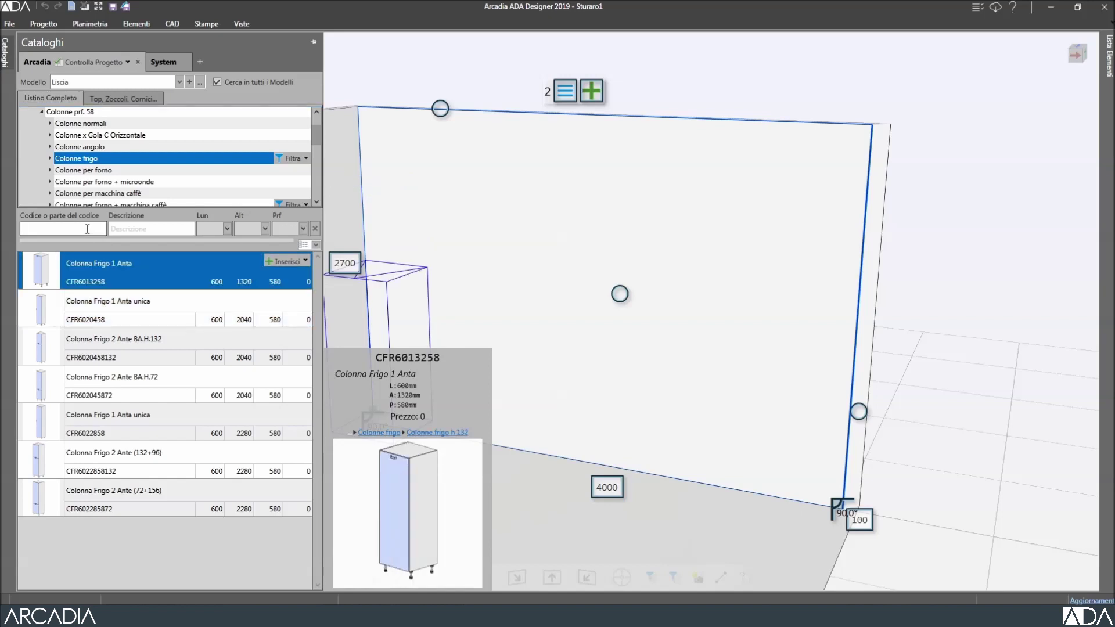
pyautogui.write('CFR60228587')
pyautogui.press('Return')
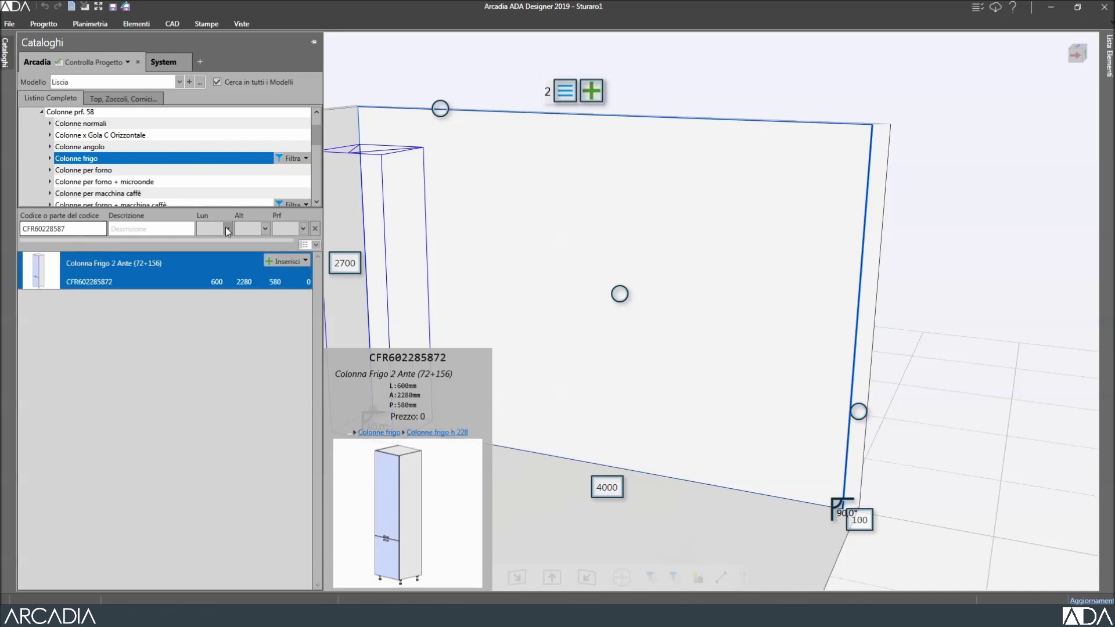
pyautogui.click(315, 228)
# - Filter the fridge columns by the description "1 anta" and height 2040, and clear both filters
pyautogui.click(164, 229)
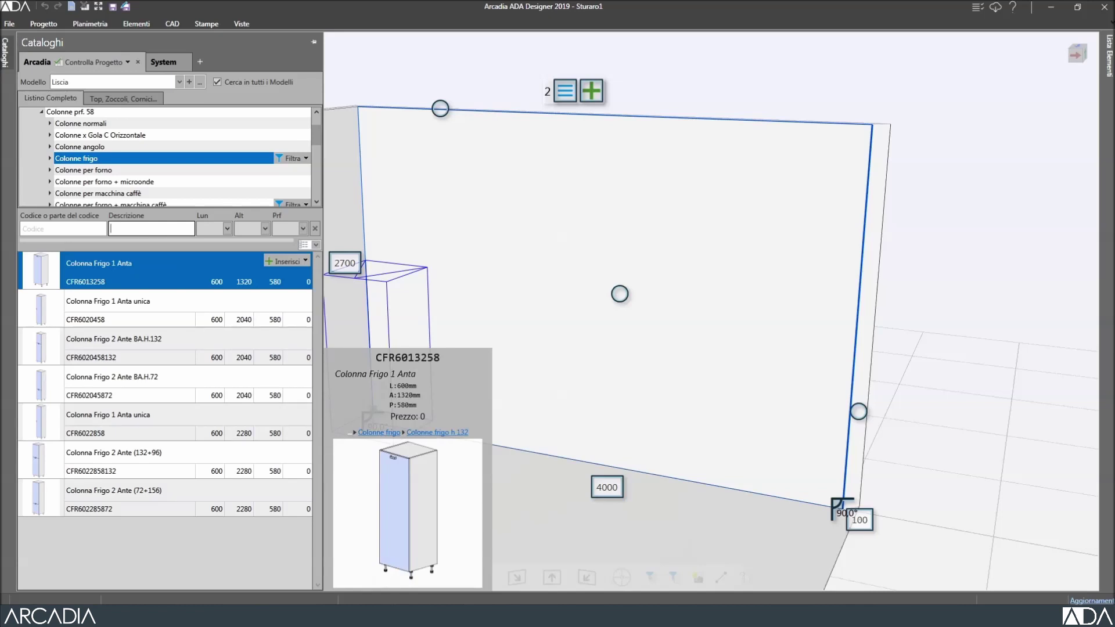
pyautogui.write('1 anta')
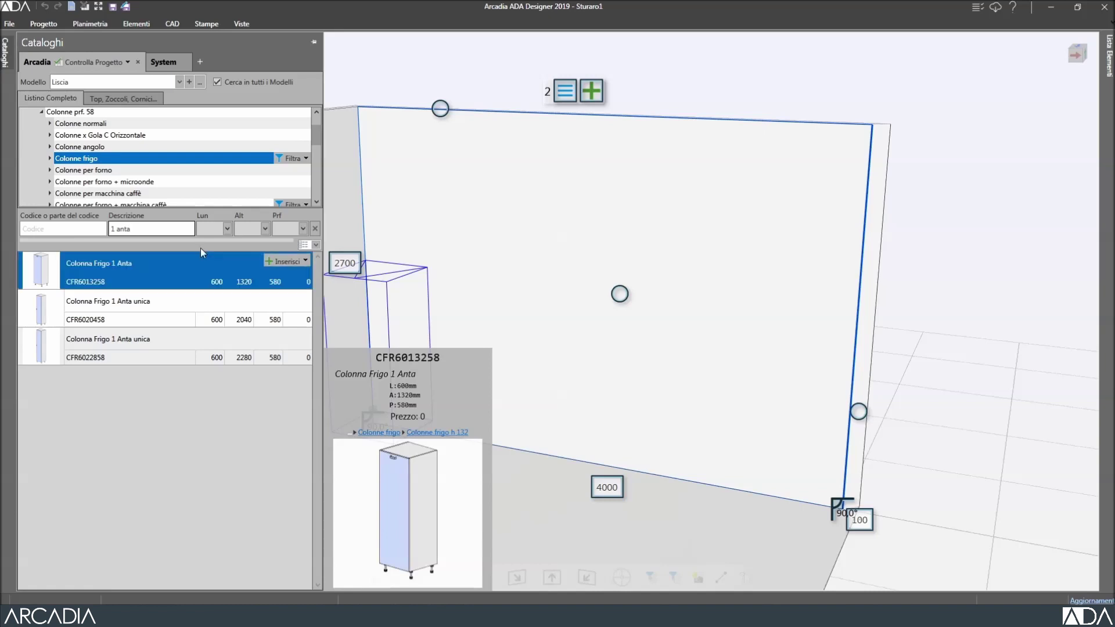
pyautogui.click(264, 228)
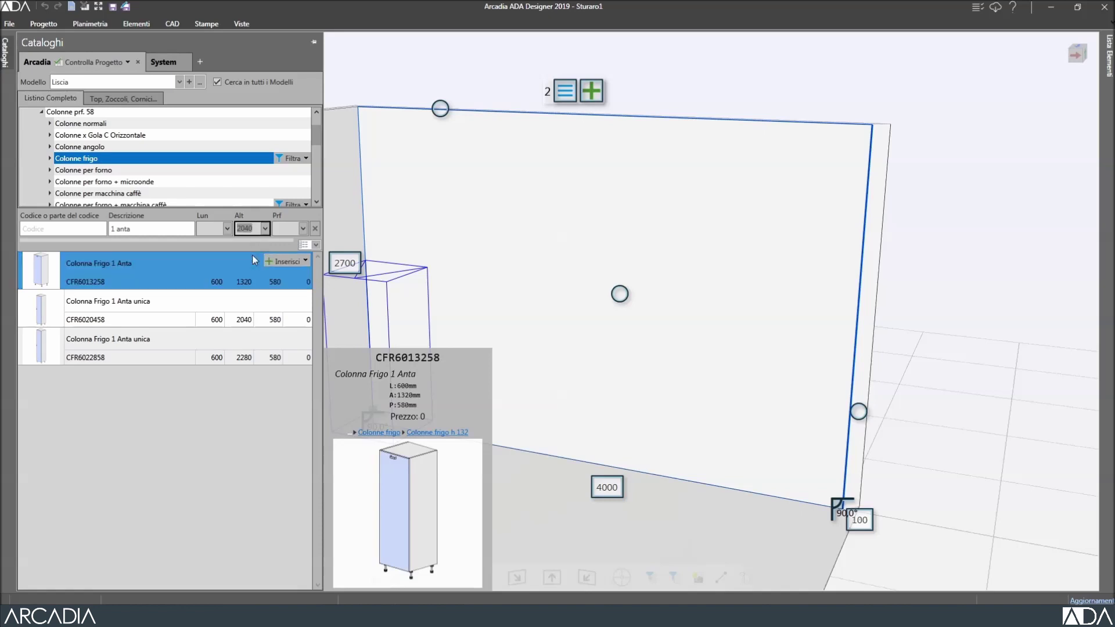
pyautogui.click(252, 255)
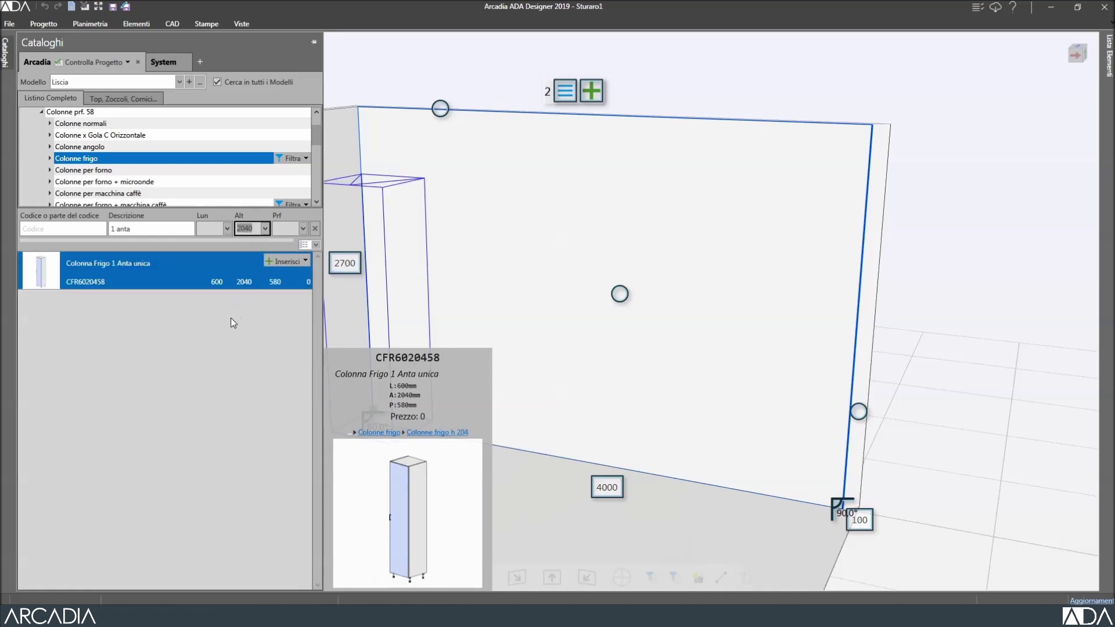
pyautogui.click(312, 230)
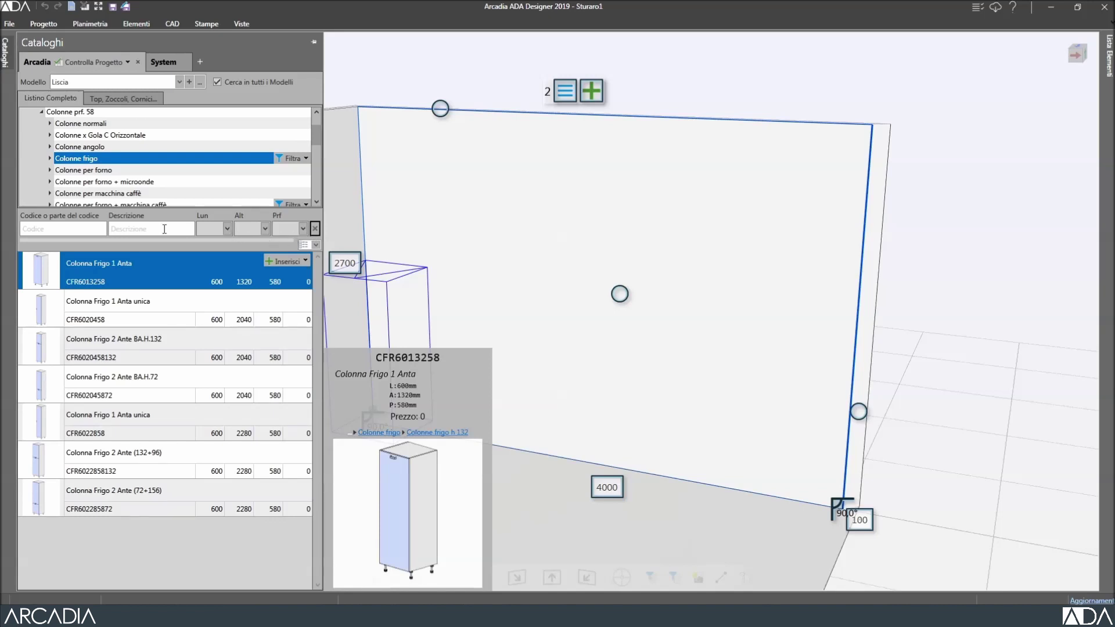
# - Search descriptions for "cesto", extend the search to all families, look through the matching elements and clear the filter
pyautogui.click(165, 229)
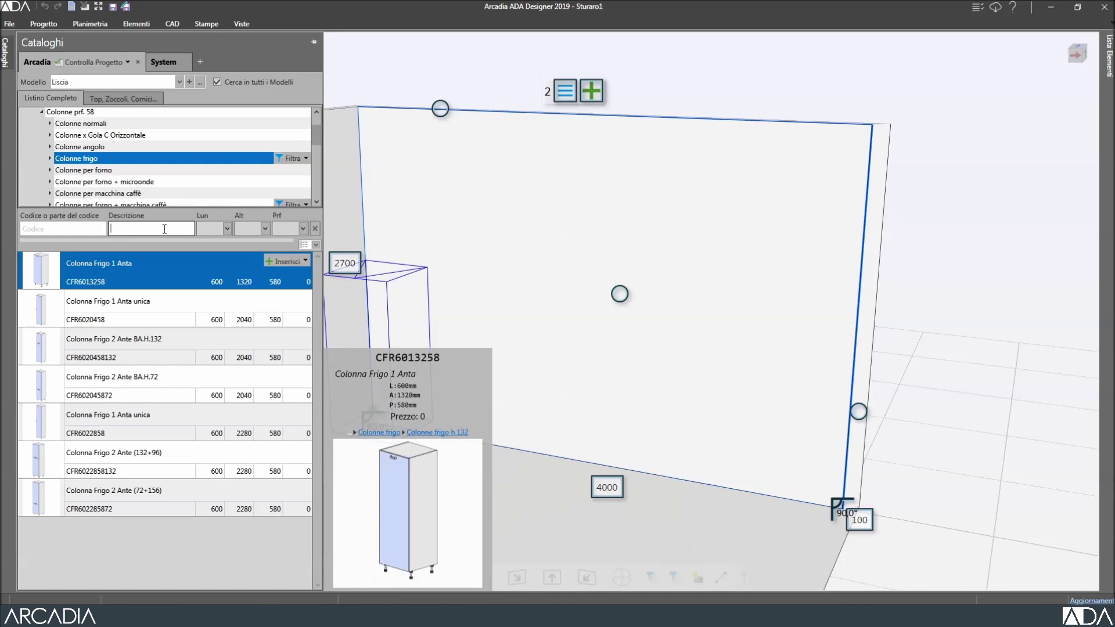
pyautogui.write('cesto')
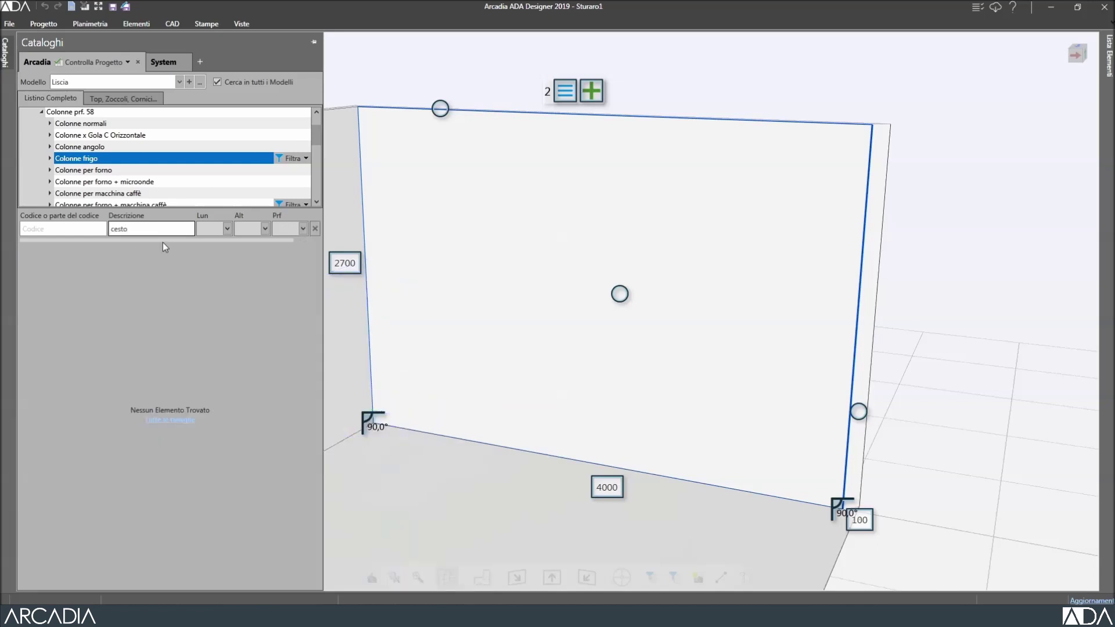
pyautogui.click(166, 421)
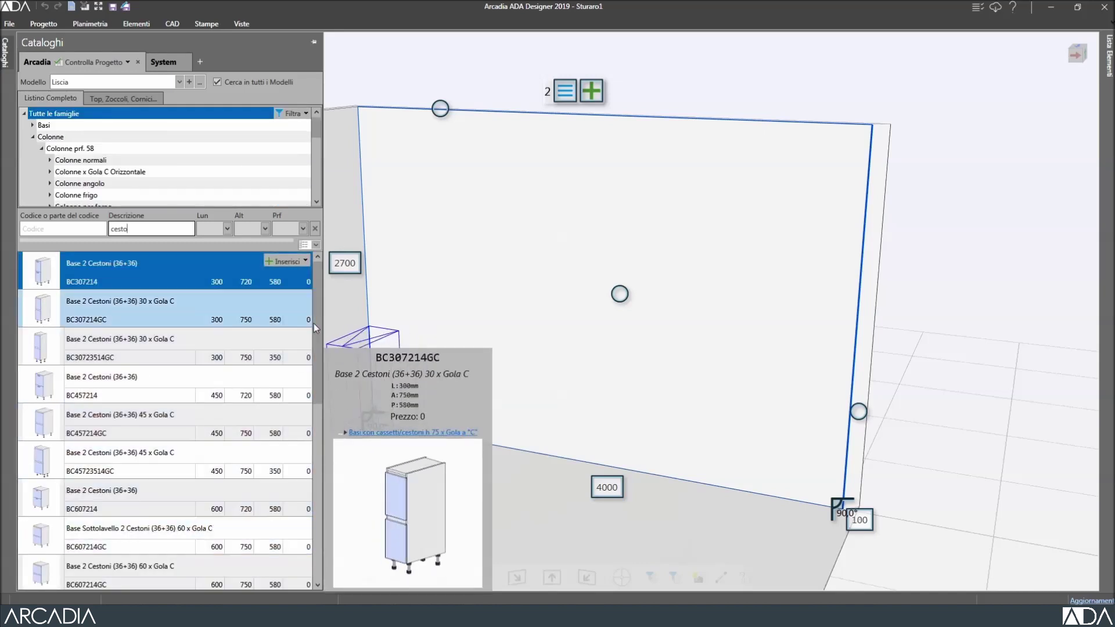
pyautogui.scroll(-1, 311, 362)
pyautogui.moveTo(311, 362); pyautogui.dragTo(319, 260)
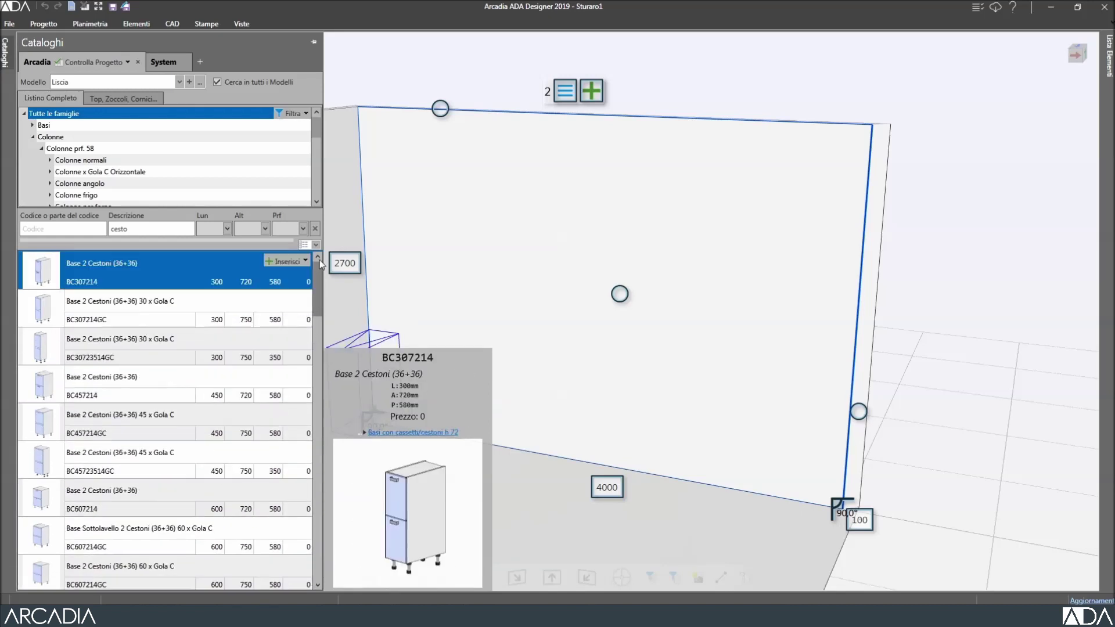
pyautogui.click(314, 230)
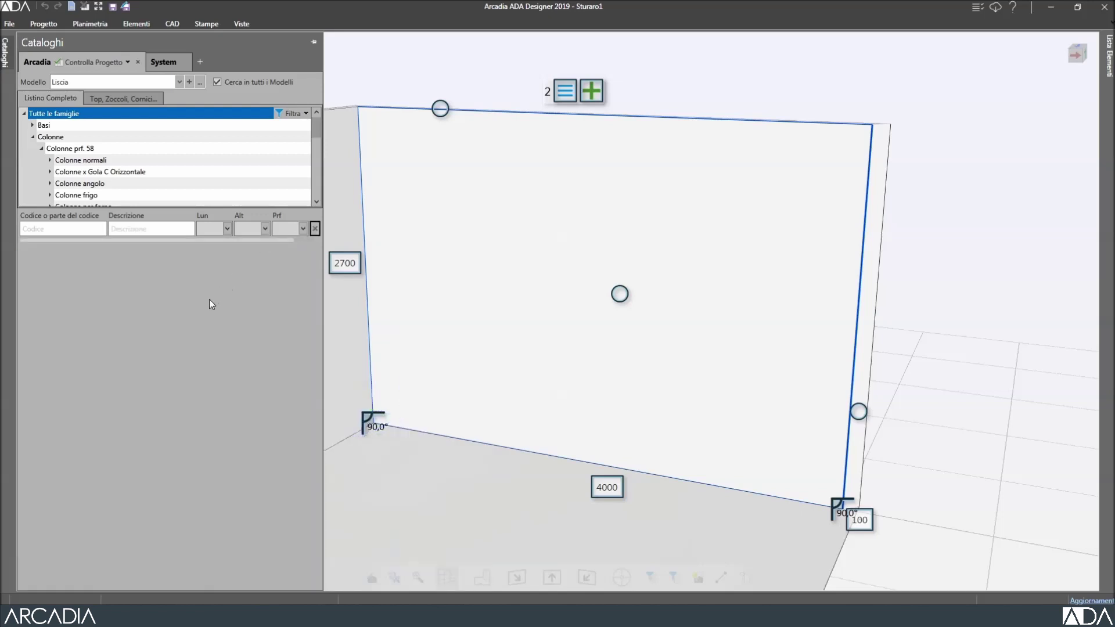
# - Close the catalogue, select the 4000 mm long back wall for insertion and reopen the catalogue
pyautogui.press('Escape')
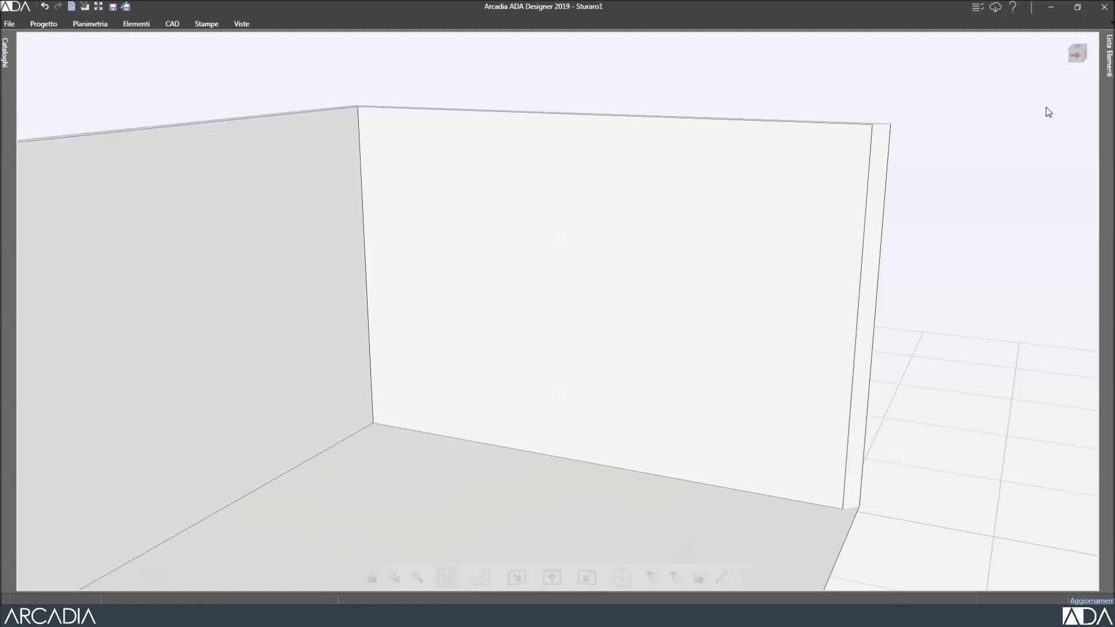
pyautogui.moveTo(1061, 65)
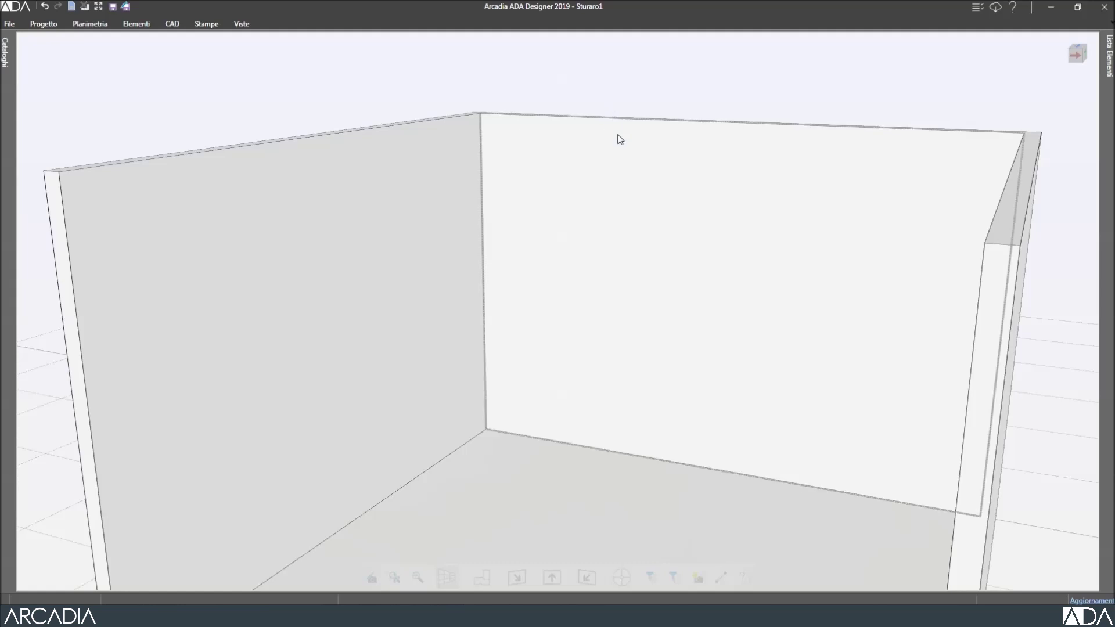
pyautogui.click(633, 191)
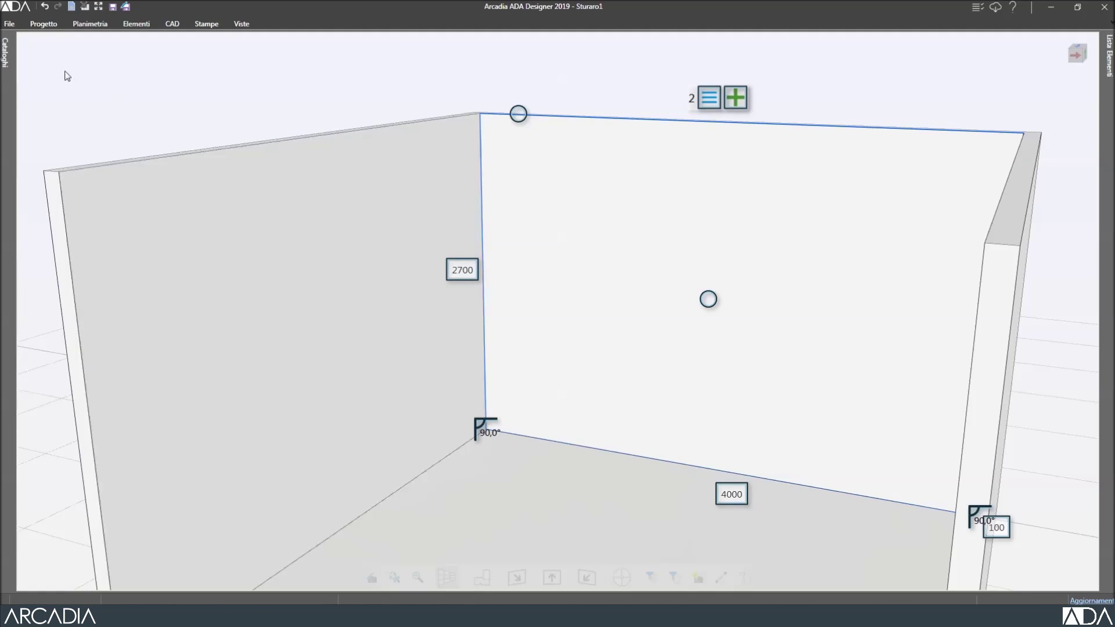
pyautogui.click(6, 51)
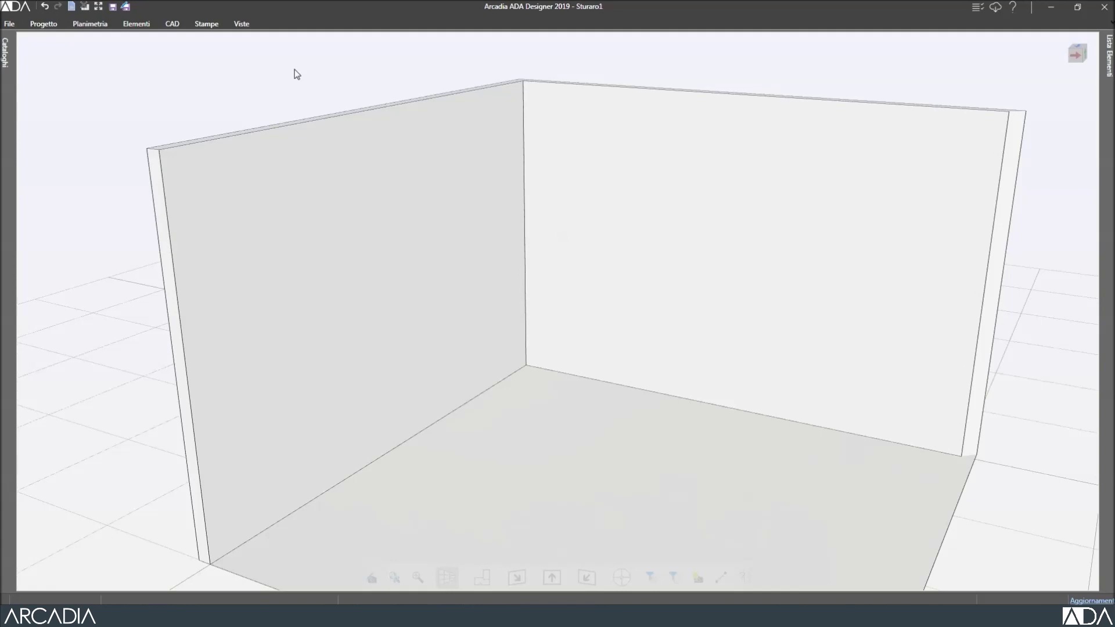
# - Try to insert the Base 1 Anta 1 Cass BA607258C and the Base Sottolavello 2 Ante L.90 BL9072 from the catalogue
pyautogui.click(5, 52)
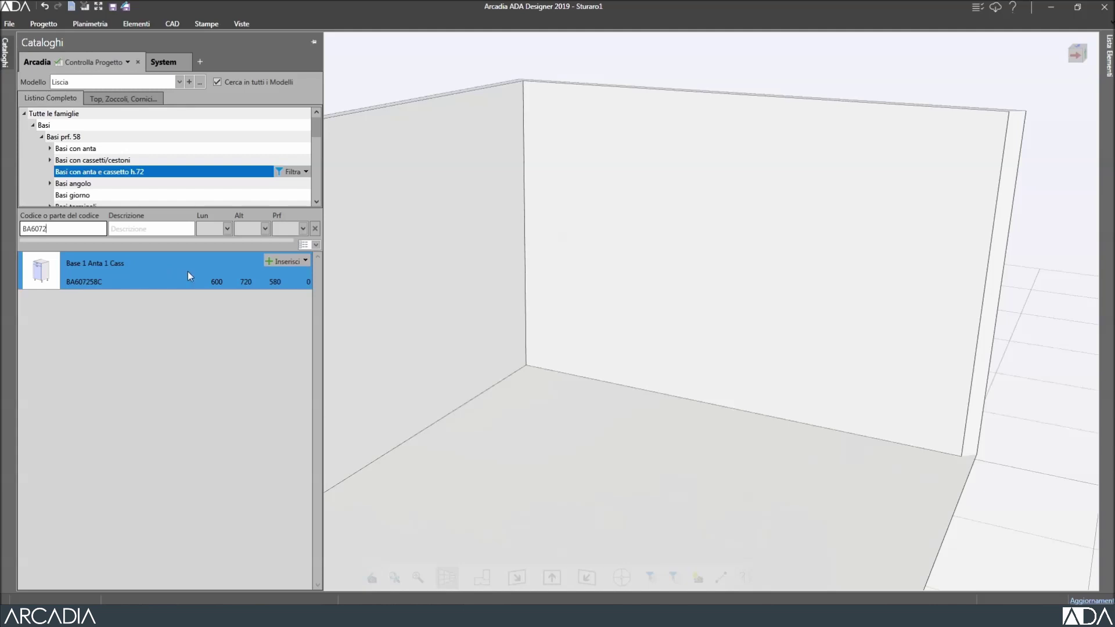
pyautogui.click(283, 261)
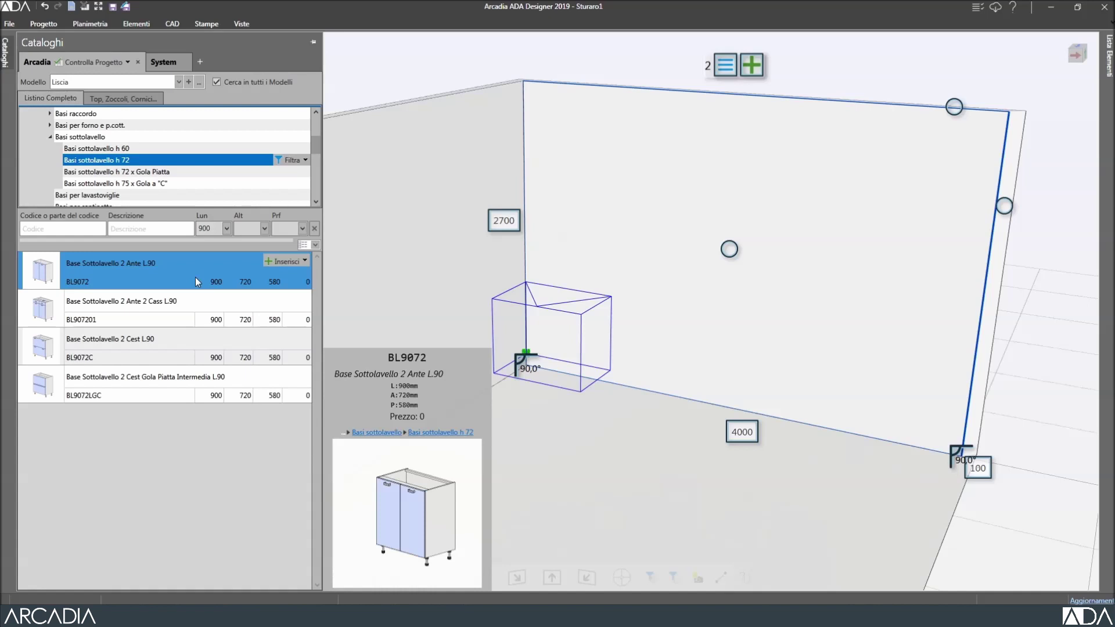
pyautogui.click(283, 265)
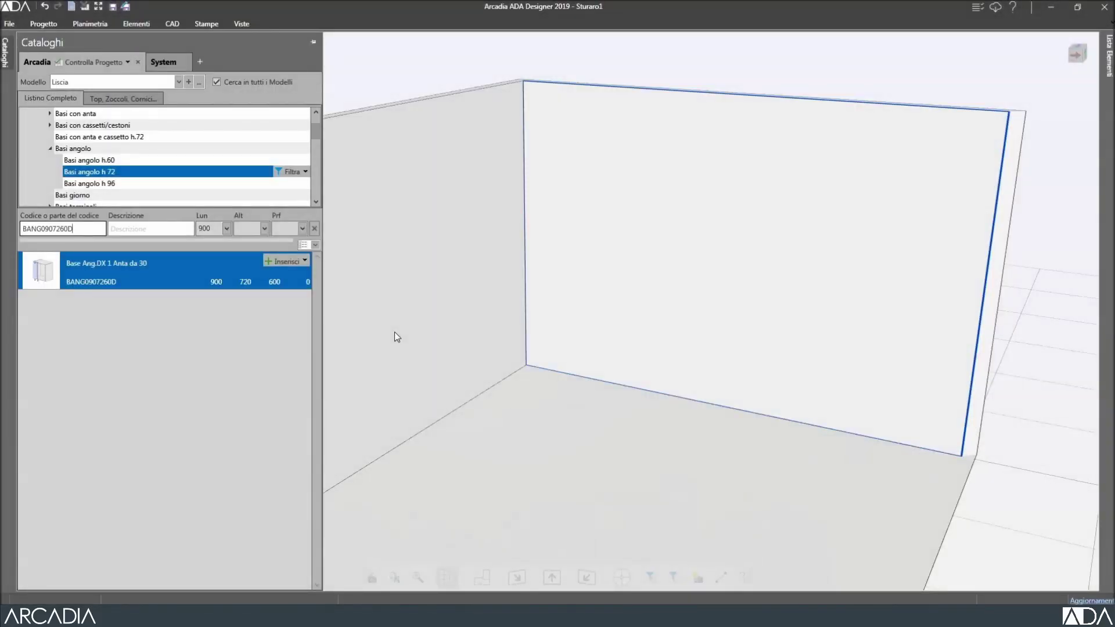
# - Insert the corner base Base Ang.DX 1 Anta da 30 (BANG0907260D) and the Base 1 Anta BA607258 beside it along the wall
pyautogui.doubleClick(204, 270)
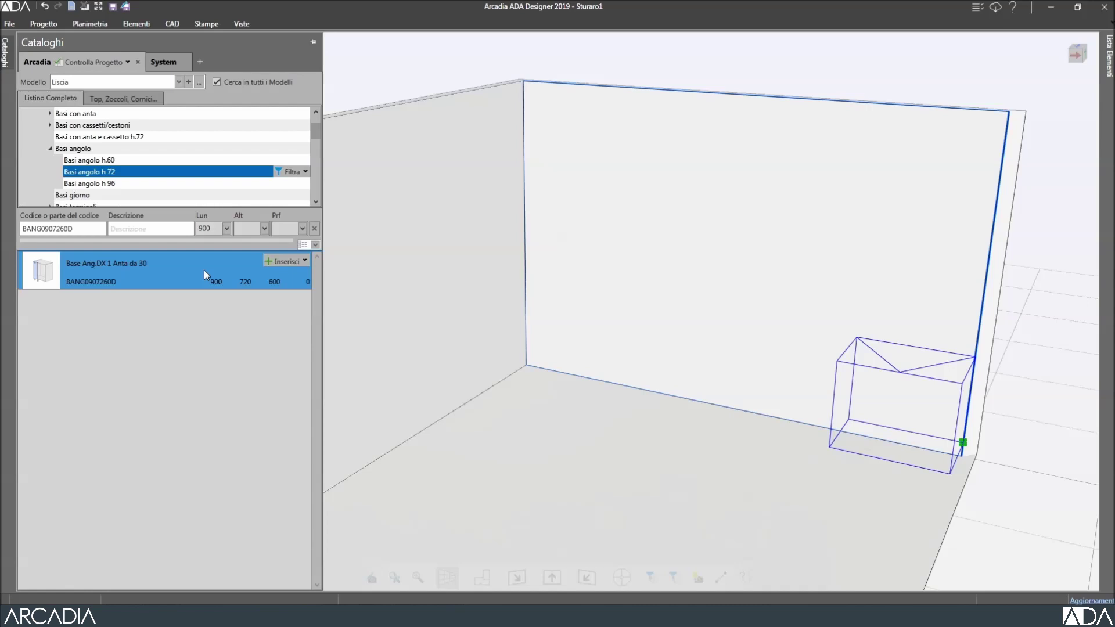
pyautogui.click(281, 262)
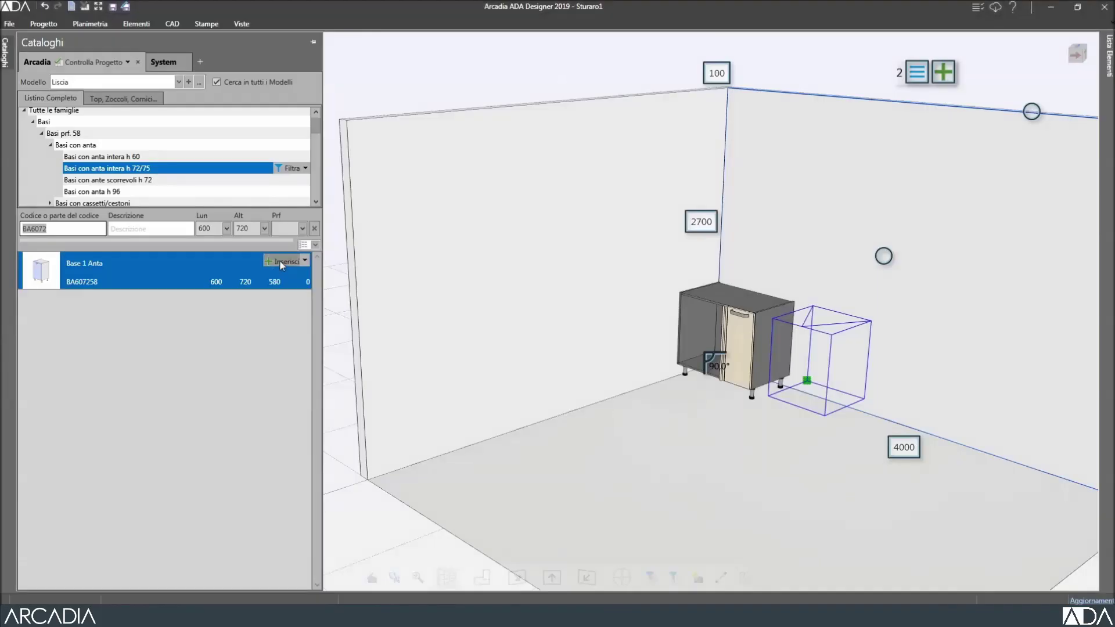
# - Place the Base 1 Anta BA607258 against the wall, snapped to the side of the corner base
pyautogui.click(280, 260)
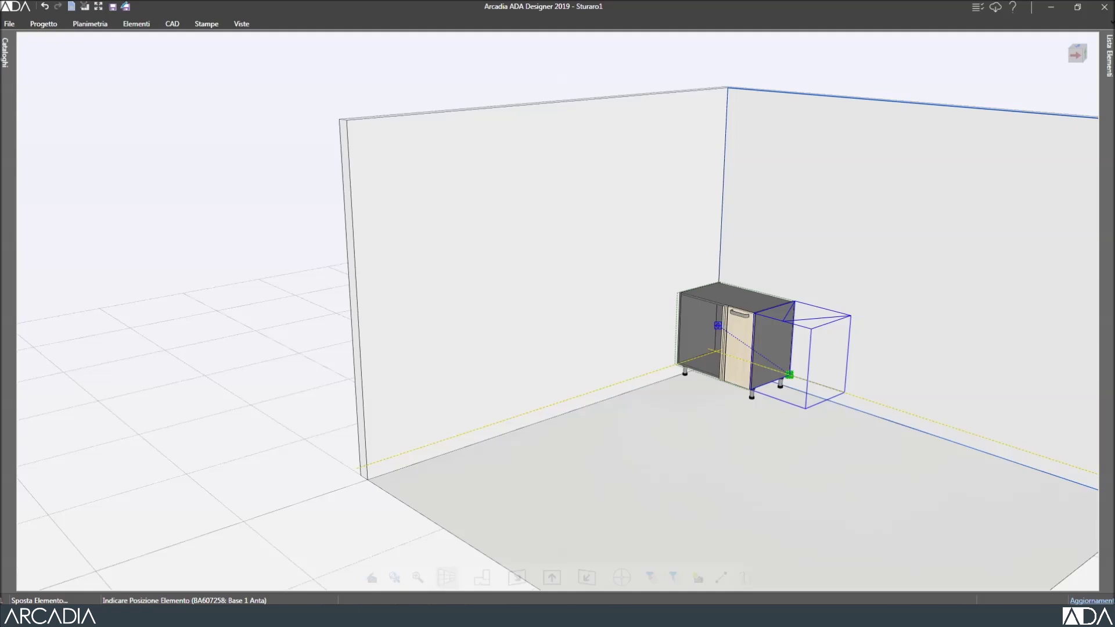
pyautogui.click(717, 326)
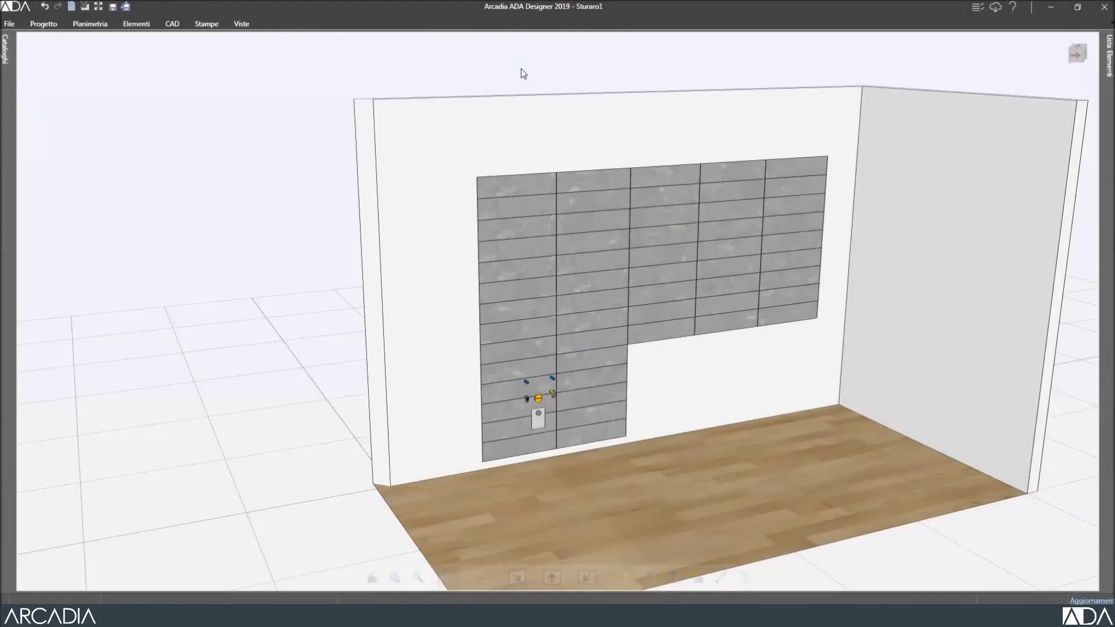
# - Select the 4000 mm tiled wall for insertion and choose the Basi sottolavello h 72 family under Basi prf. 58 in the catalogue
pyautogui.click(538, 117)
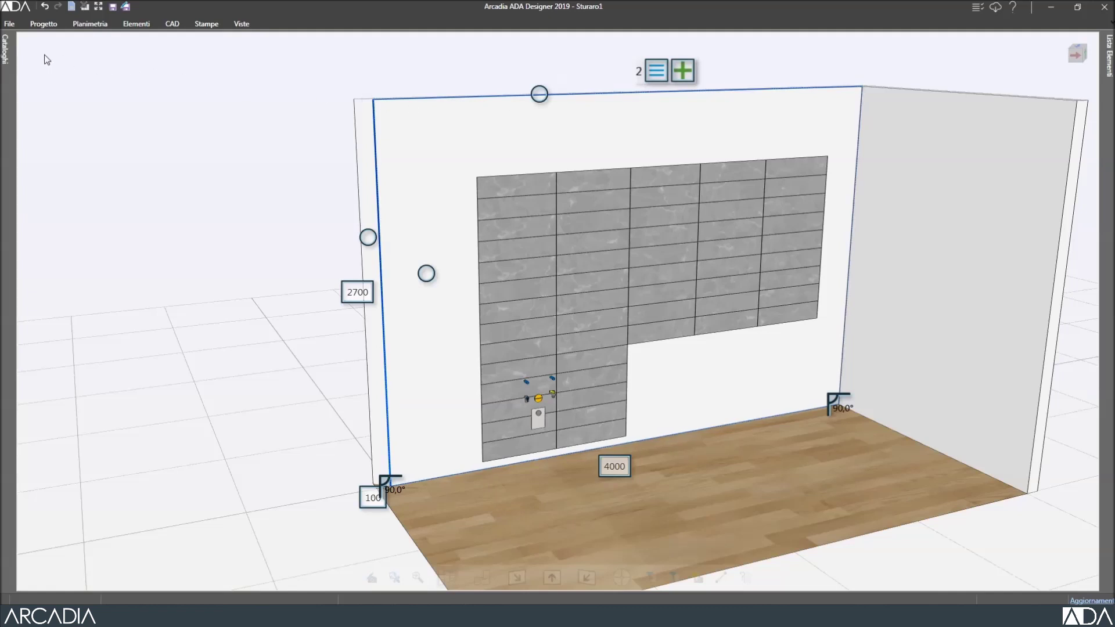
pyautogui.click(5, 53)
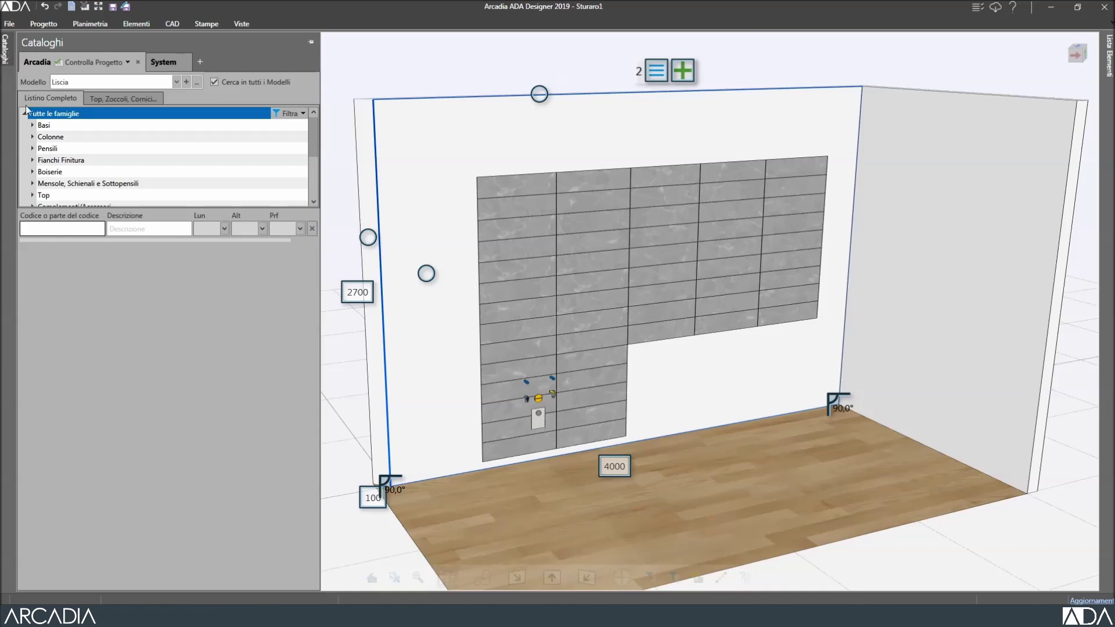
pyautogui.click(33, 126)
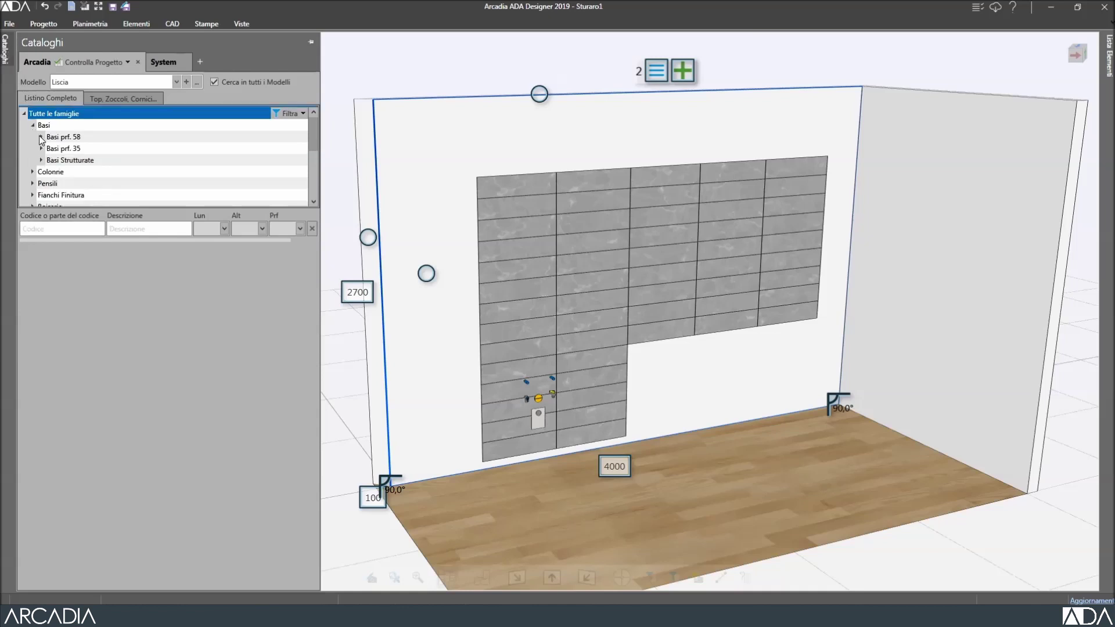
pyautogui.click(41, 138)
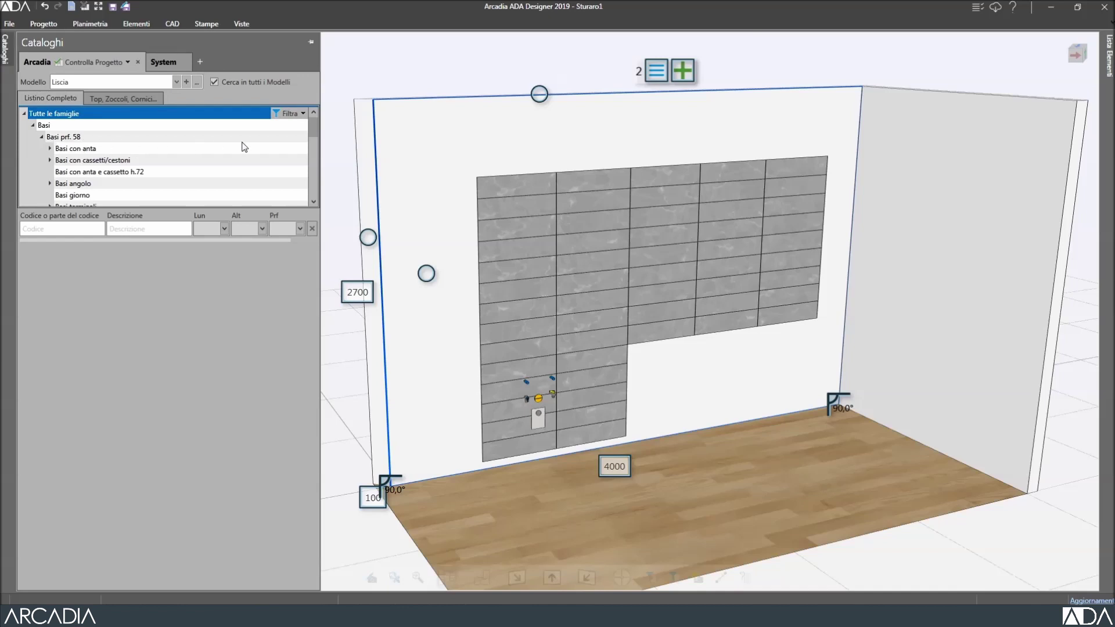
pyautogui.moveTo(315, 135); pyautogui.dragTo(316, 155)
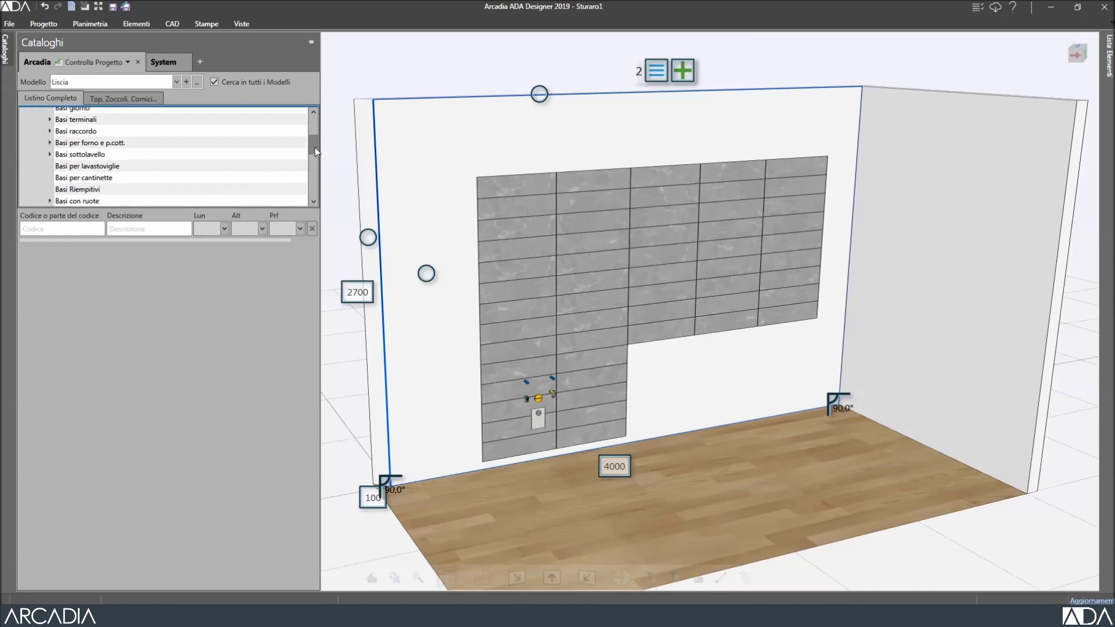
pyautogui.click(50, 154)
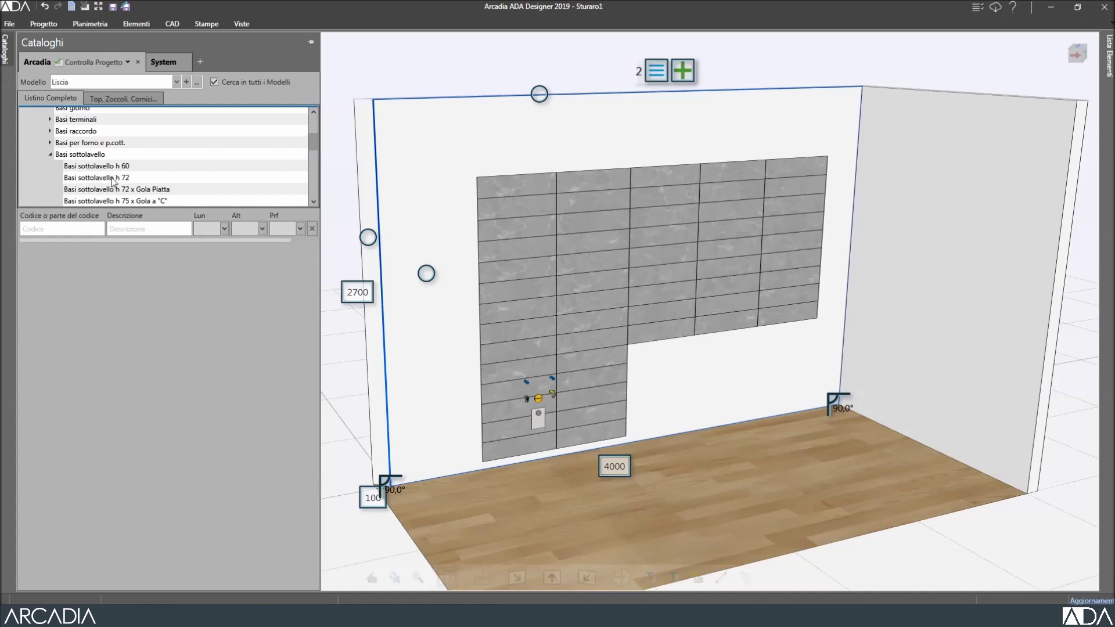
pyautogui.click(114, 177)
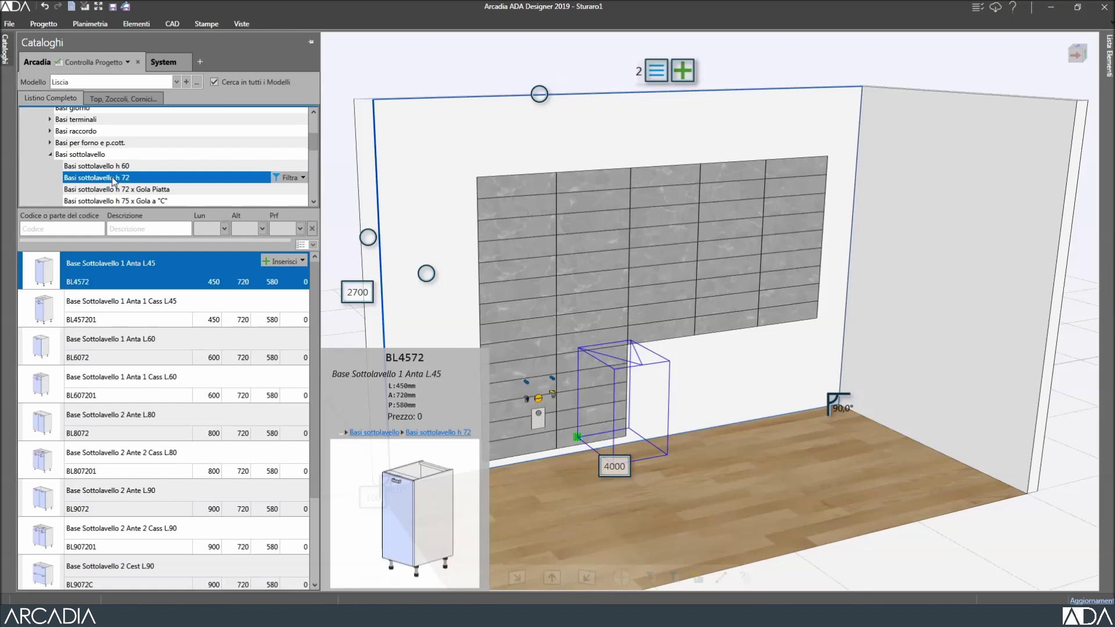
# - Filter the sink bases to length 900 and insert the Base Sottolavello 2 Ante L.90 BL9072 on the tiled wall
pyautogui.click(226, 230)
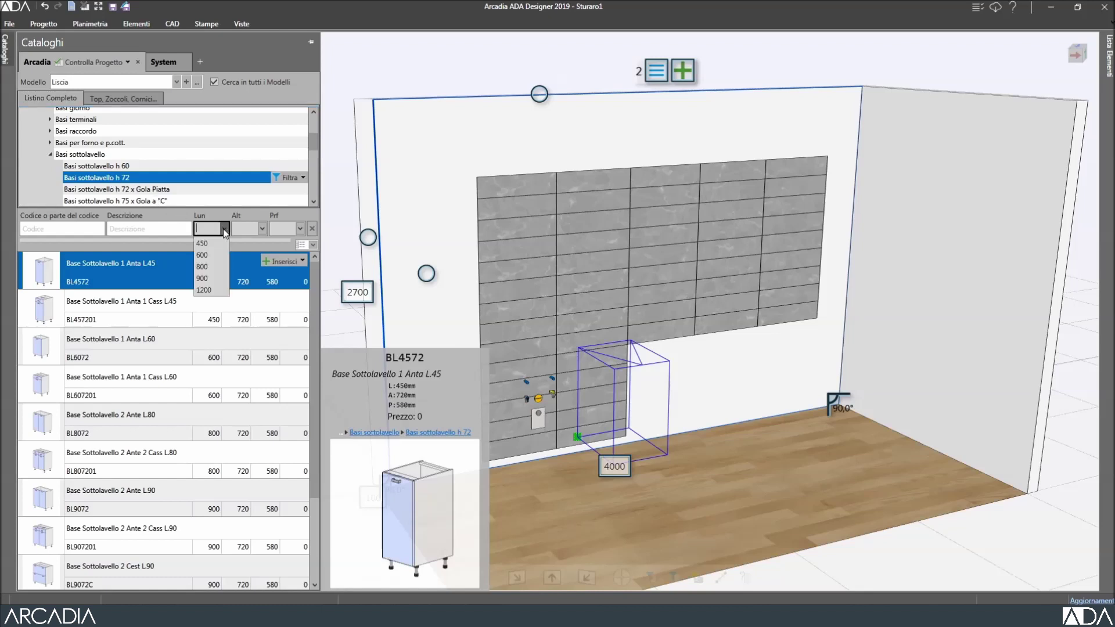
pyautogui.click(215, 283)
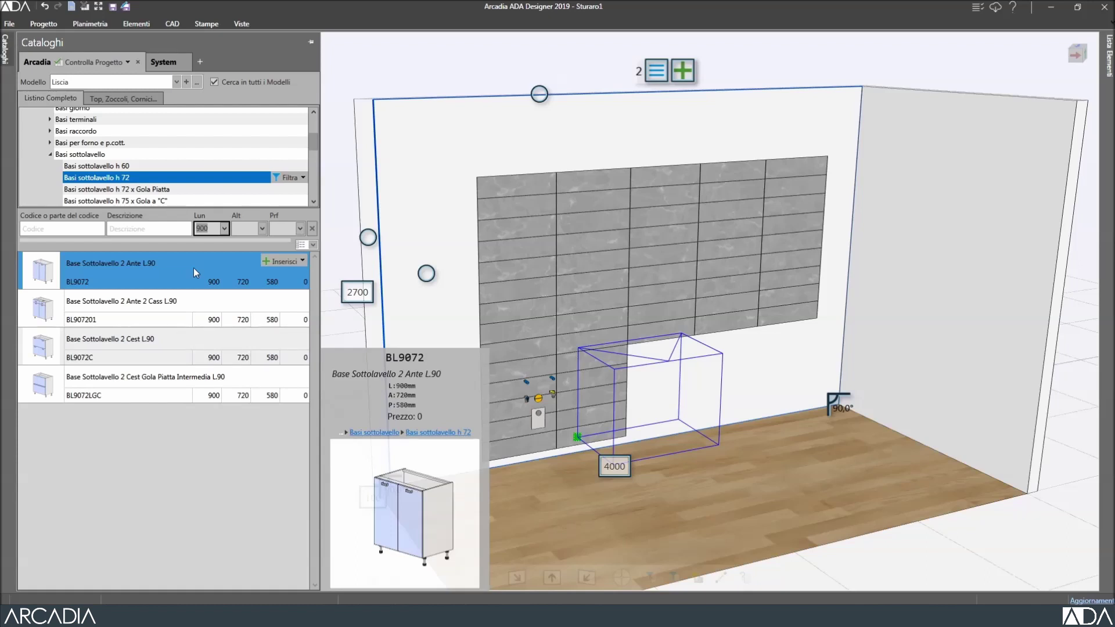
pyautogui.click(282, 273)
pyautogui.click(285, 262)
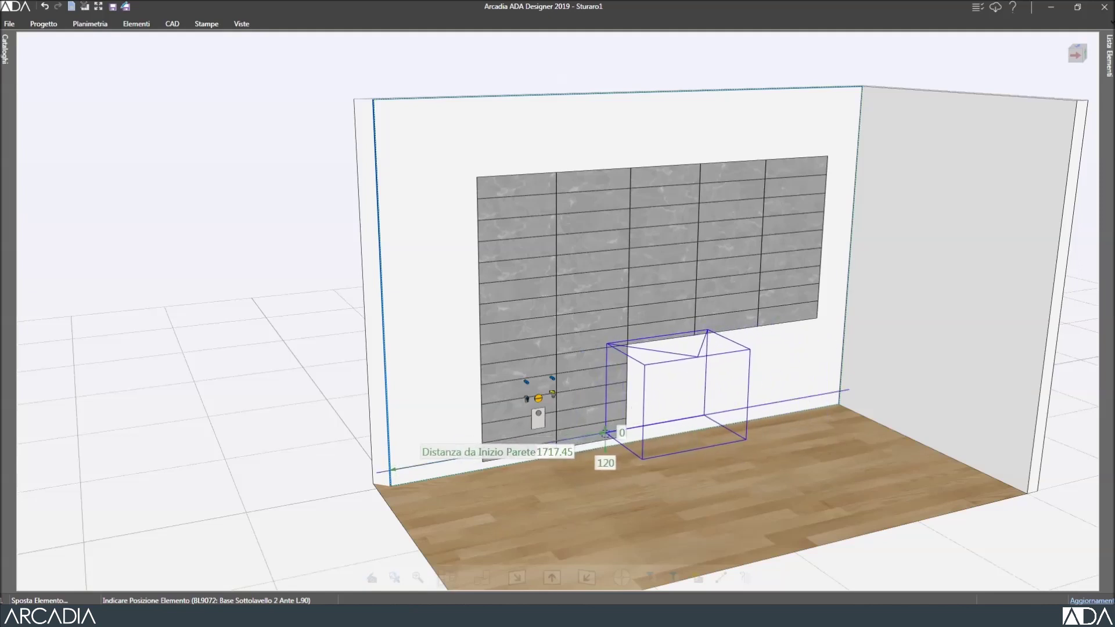
pyautogui.click(604, 433)
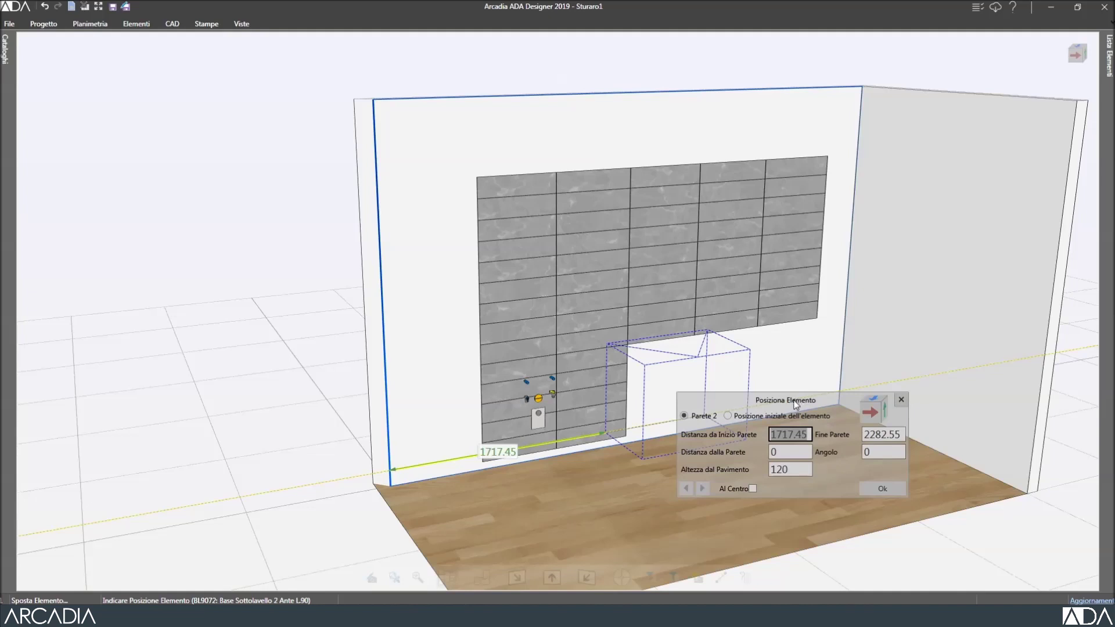
# - Set the sink base's distance from the start of the wall to 700 and confirm its position
pyautogui.moveTo(796, 404); pyautogui.dragTo(208, 228)
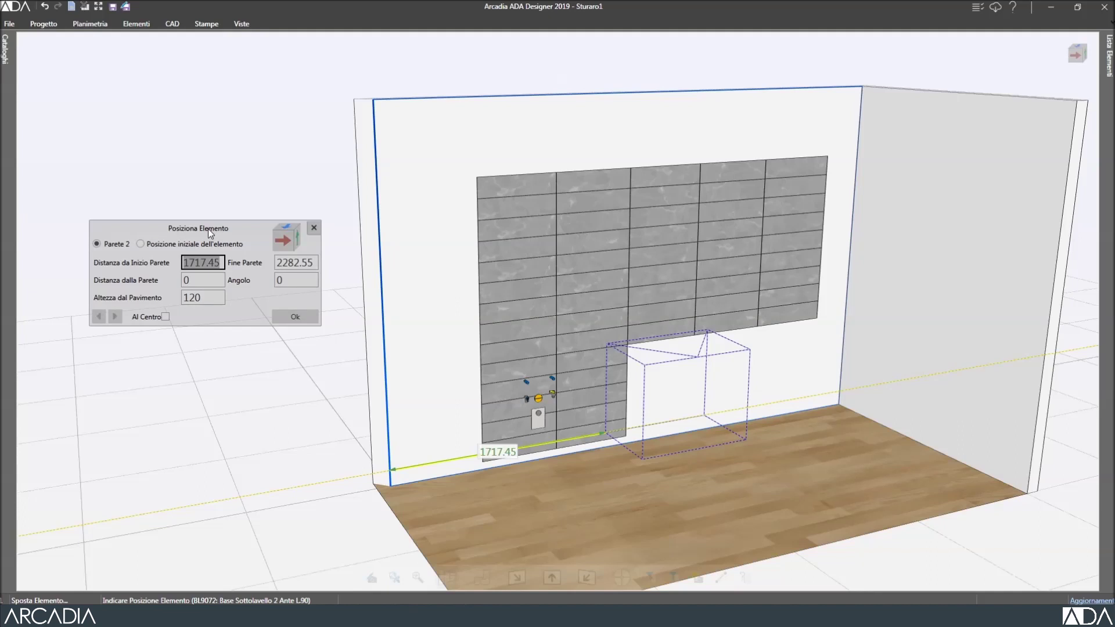
pyautogui.click(294, 263)
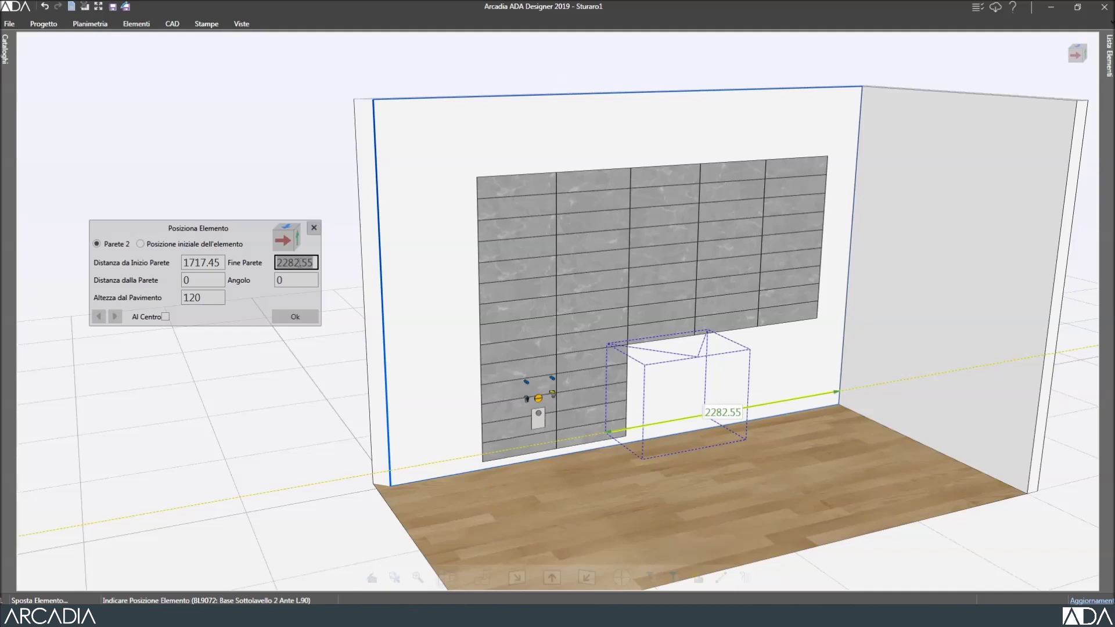
pyautogui.click(214, 261)
pyautogui.write('700')
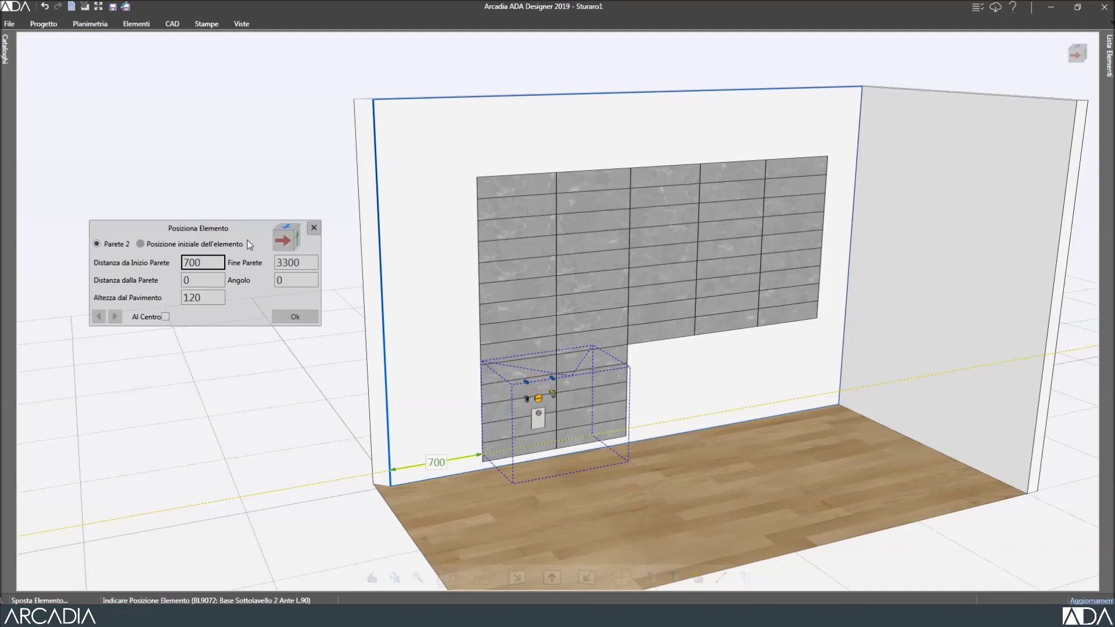
pyautogui.click(295, 317)
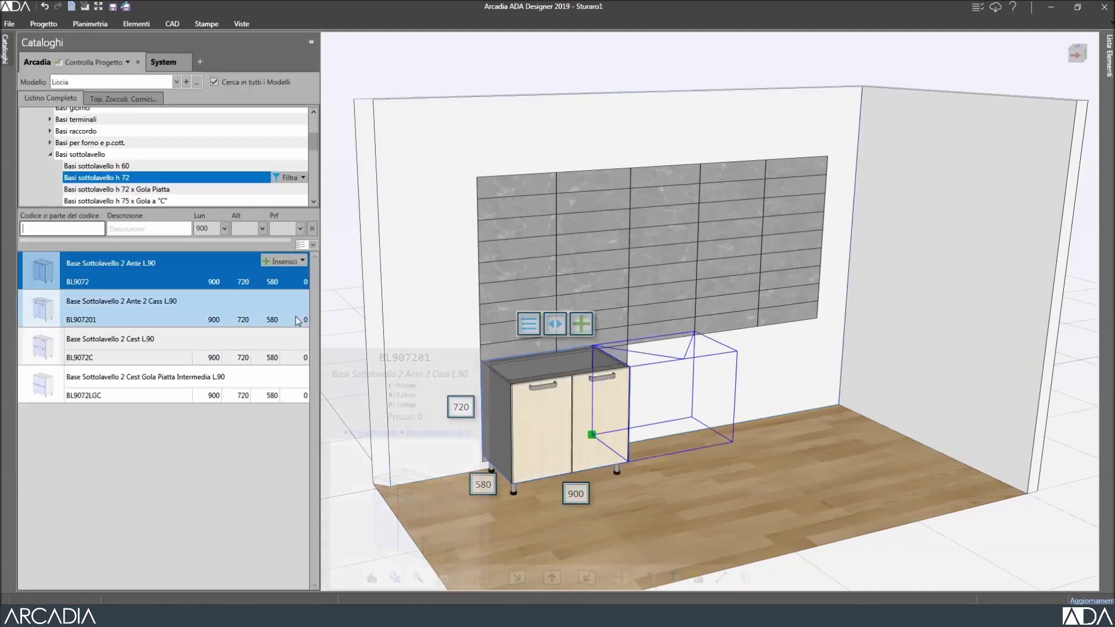
# - Clear the length filter and select the Lavastoviglie 60 A Scomparsa Totale H.72 LST6072S in the Basi per lavastoviglie family
pyautogui.moveTo(297, 321)
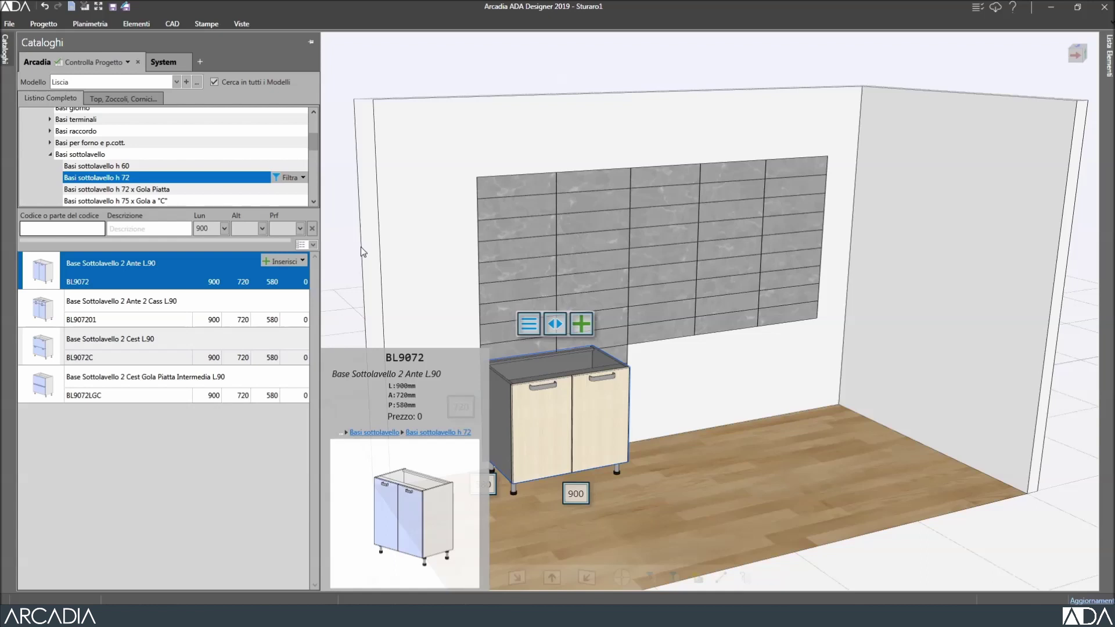
pyautogui.click(310, 231)
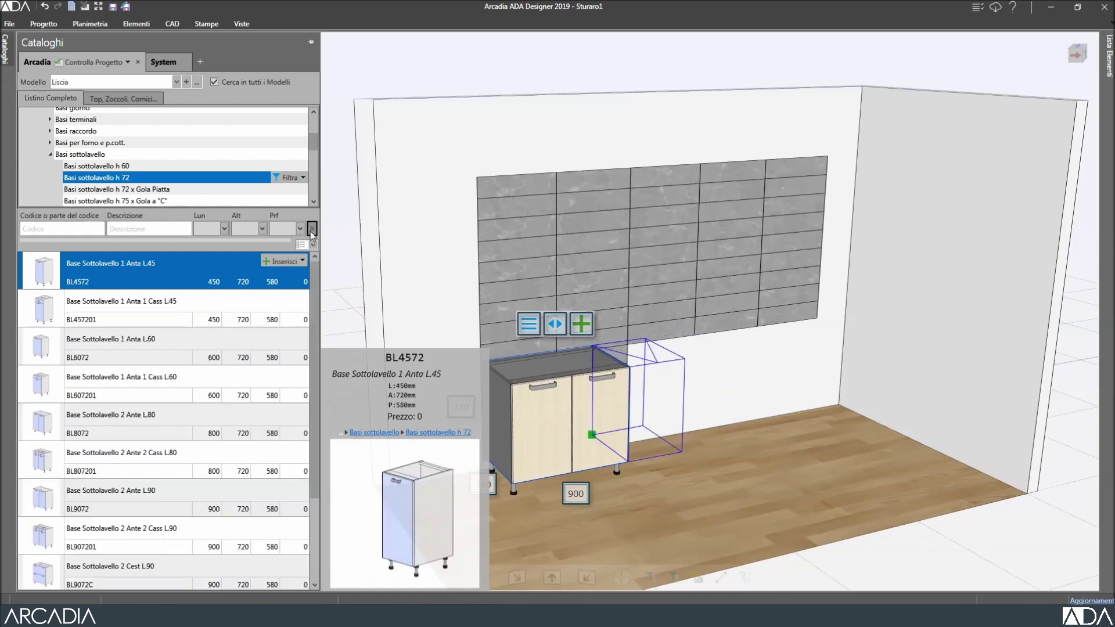
pyautogui.click(50, 154)
pyautogui.click(88, 167)
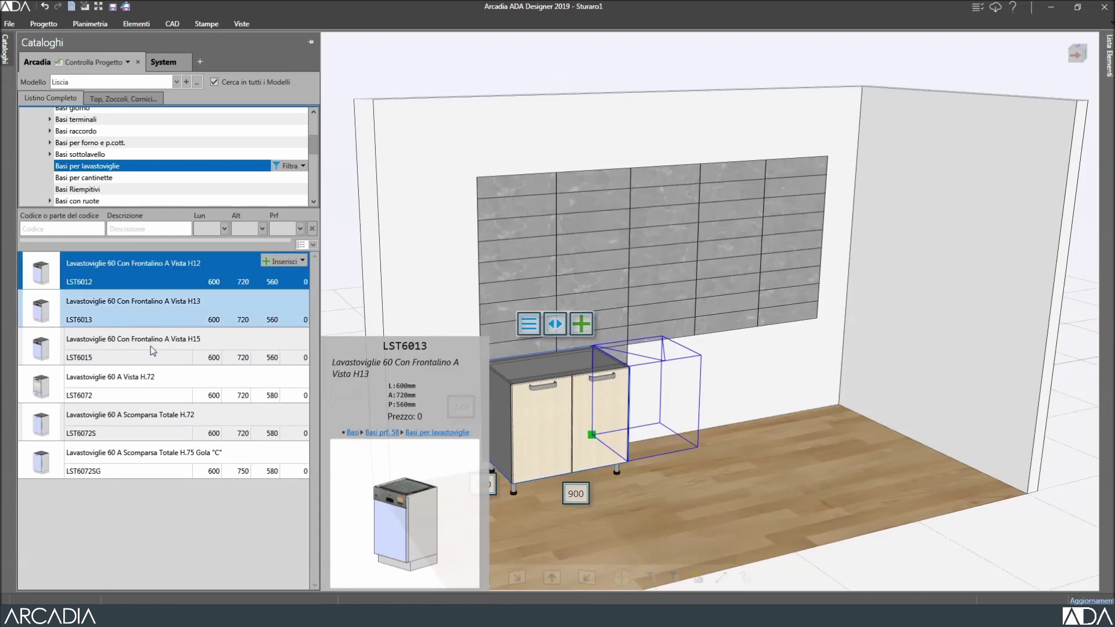
pyautogui.click(169, 422)
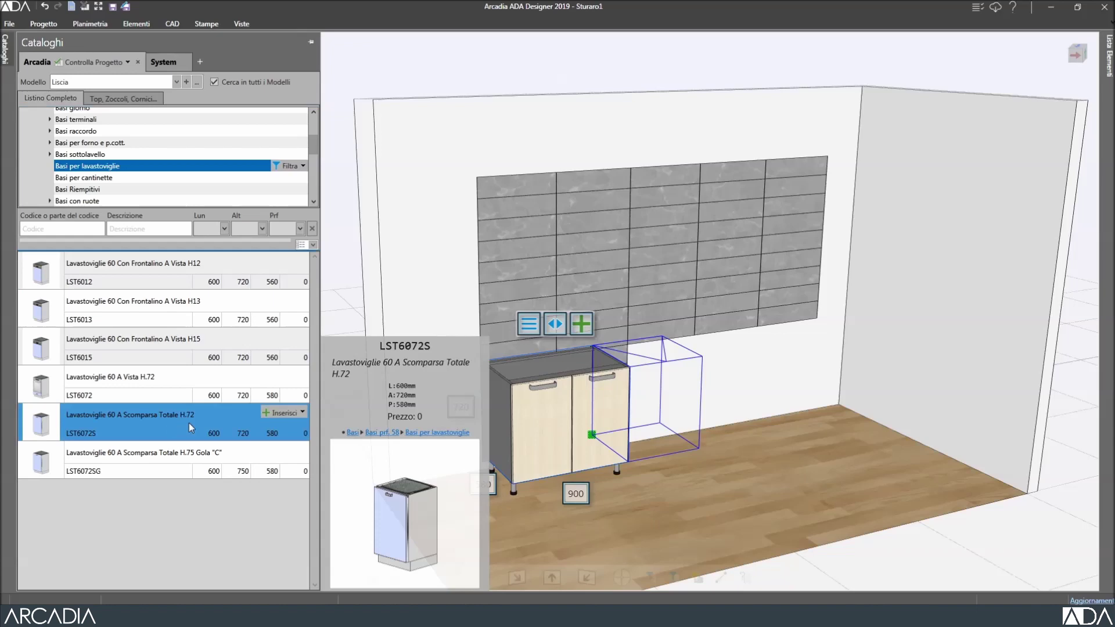
# - Insert the LST6072S dishwasher beside the sink base with the REX-SP763X-SP763B appliance variant (2502)
pyautogui.click(290, 417)
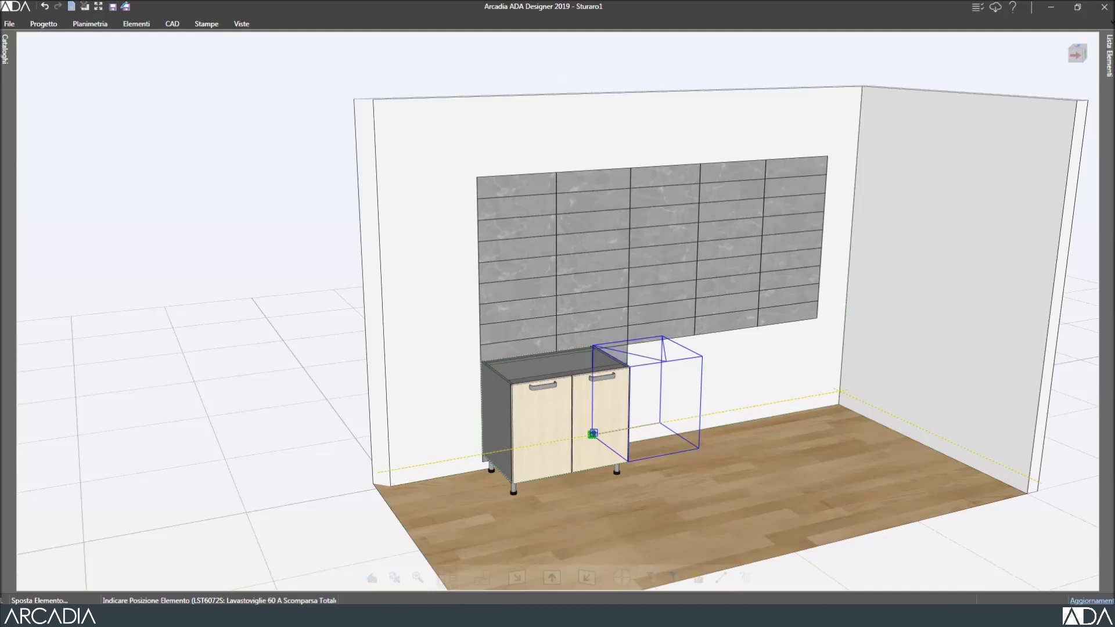
pyautogui.click(593, 435)
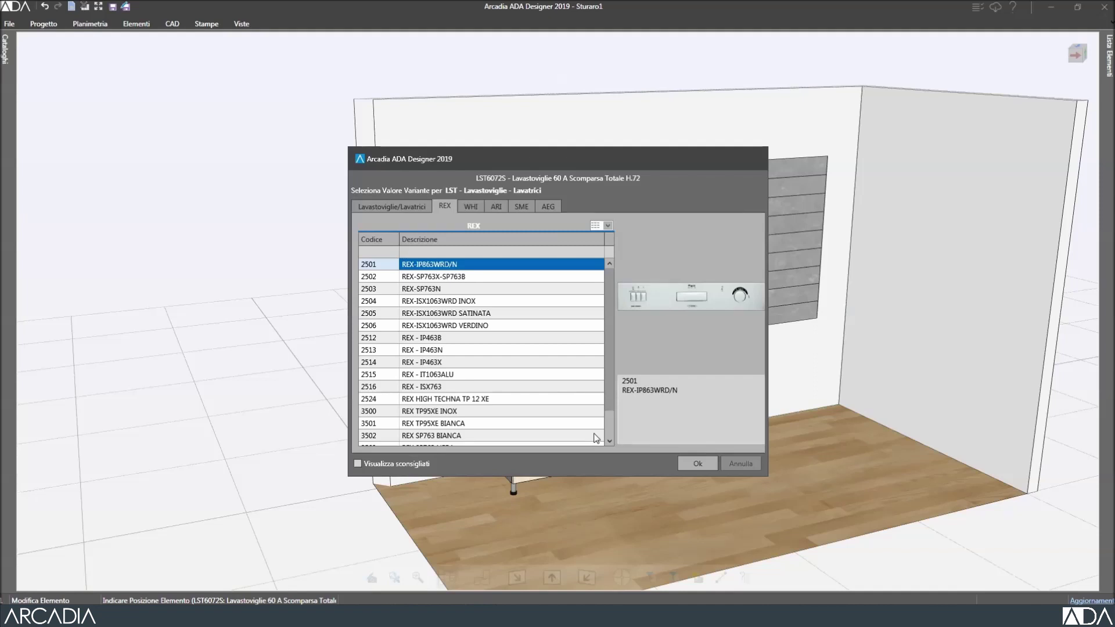
pyautogui.click(480, 276)
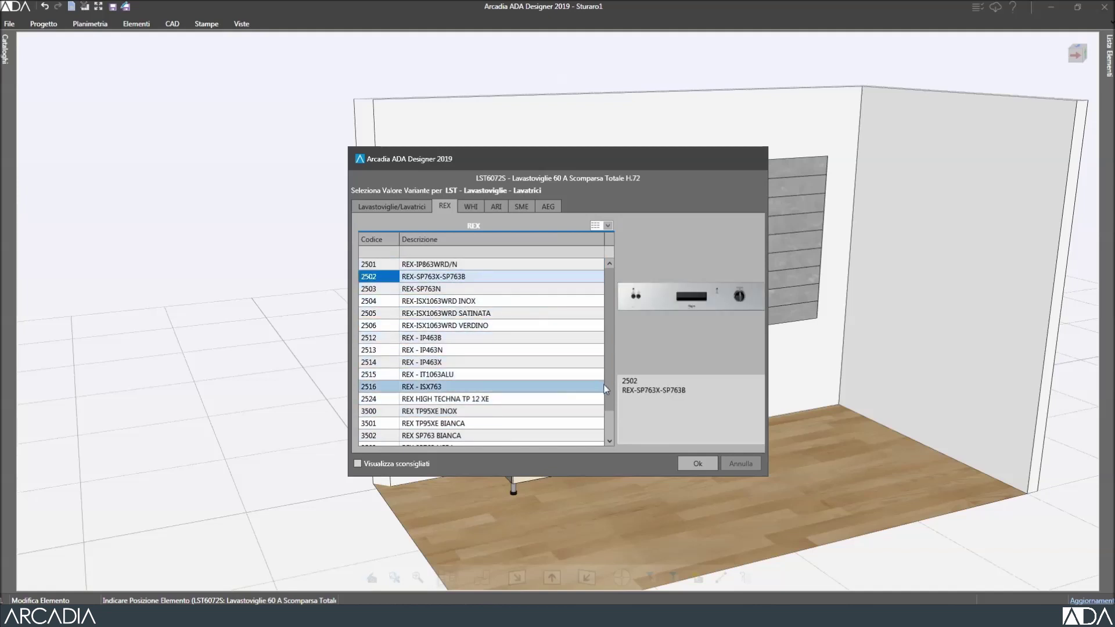
pyautogui.click(702, 462)
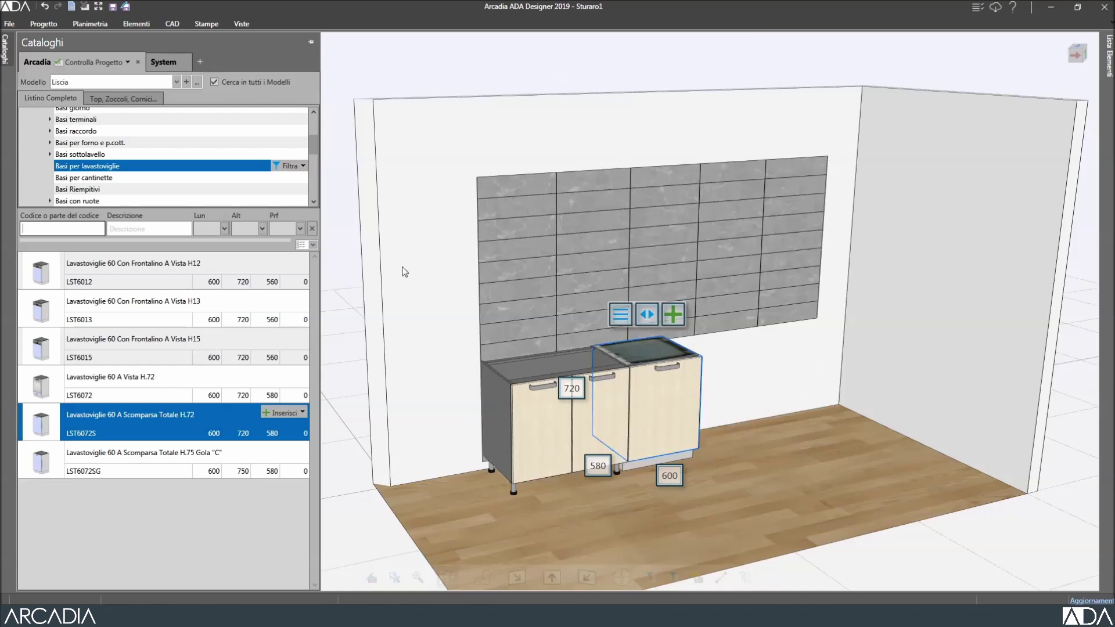
# - Filter the Basi per p.cott. h 72 family to length 900 and insert the Base Piano Cott. 1 Cest 2 Cassetti BPC907203 beside the dishwasher
pyautogui.click(50, 143)
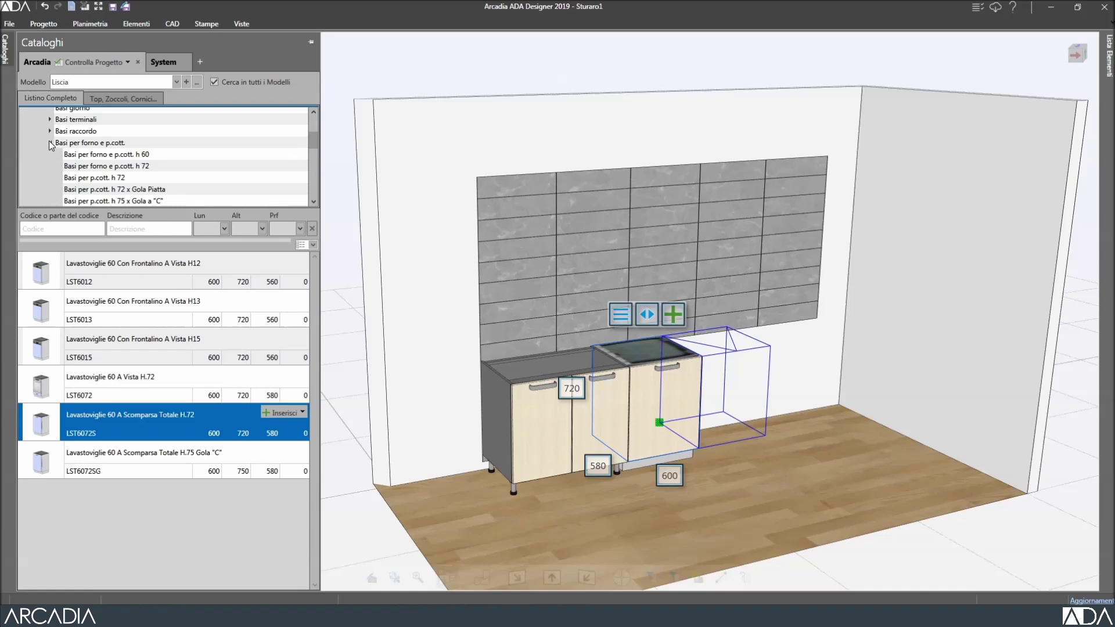
pyautogui.click(98, 179)
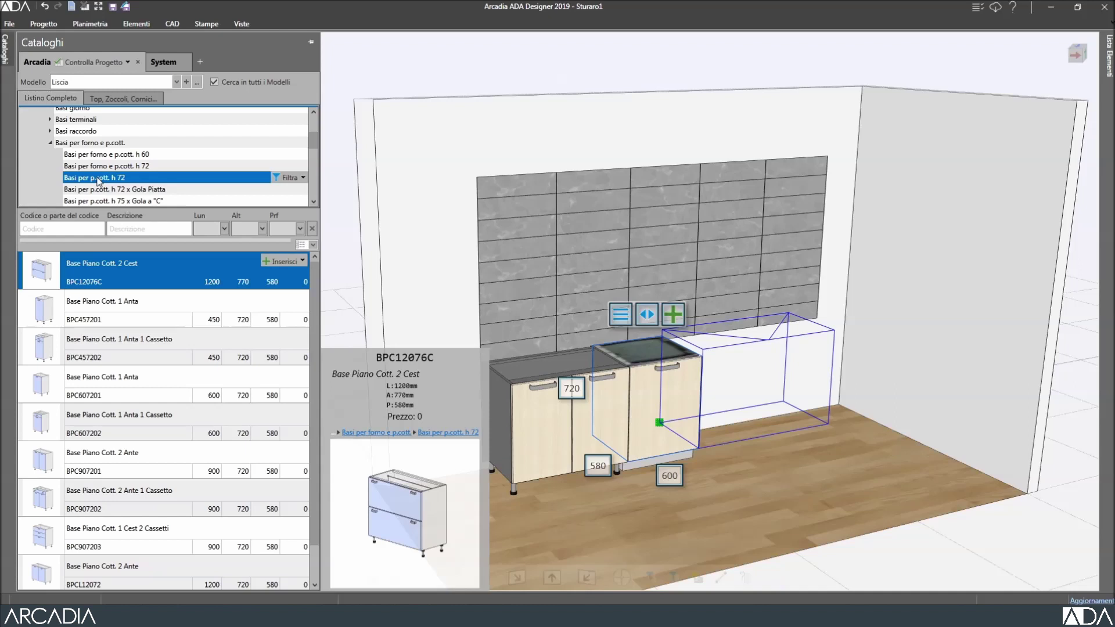
pyautogui.click(225, 233)
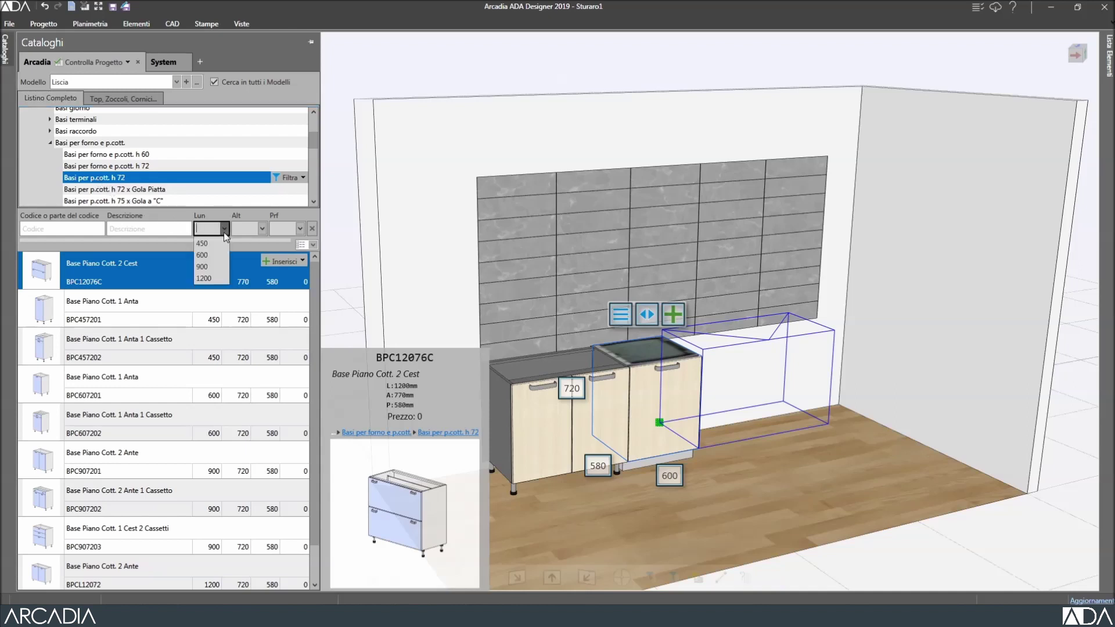
pyautogui.click(218, 266)
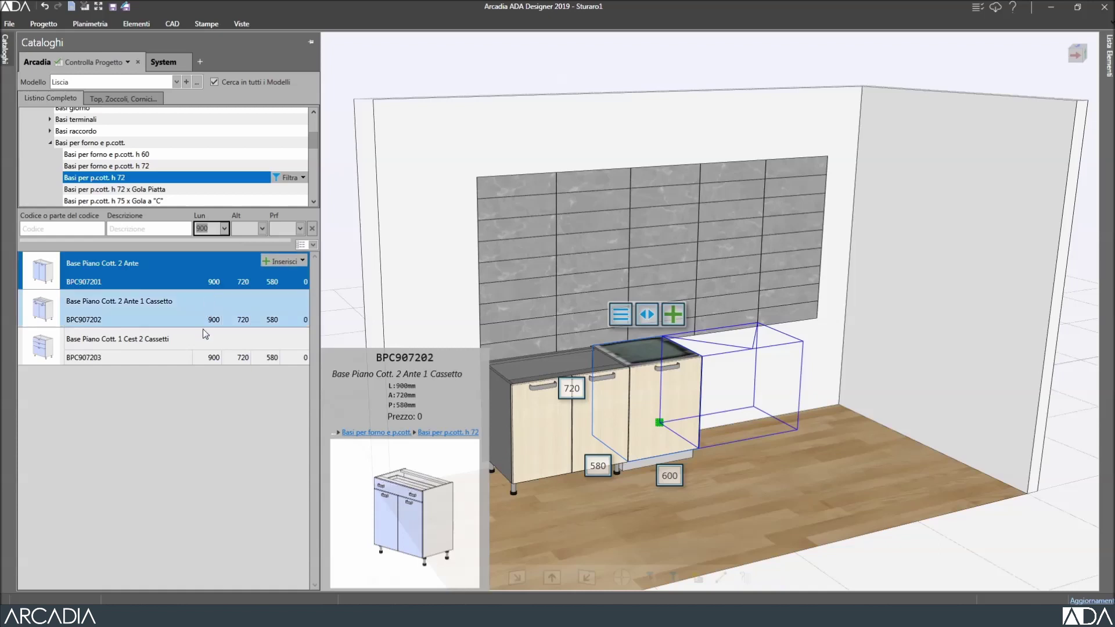
pyautogui.click(200, 351)
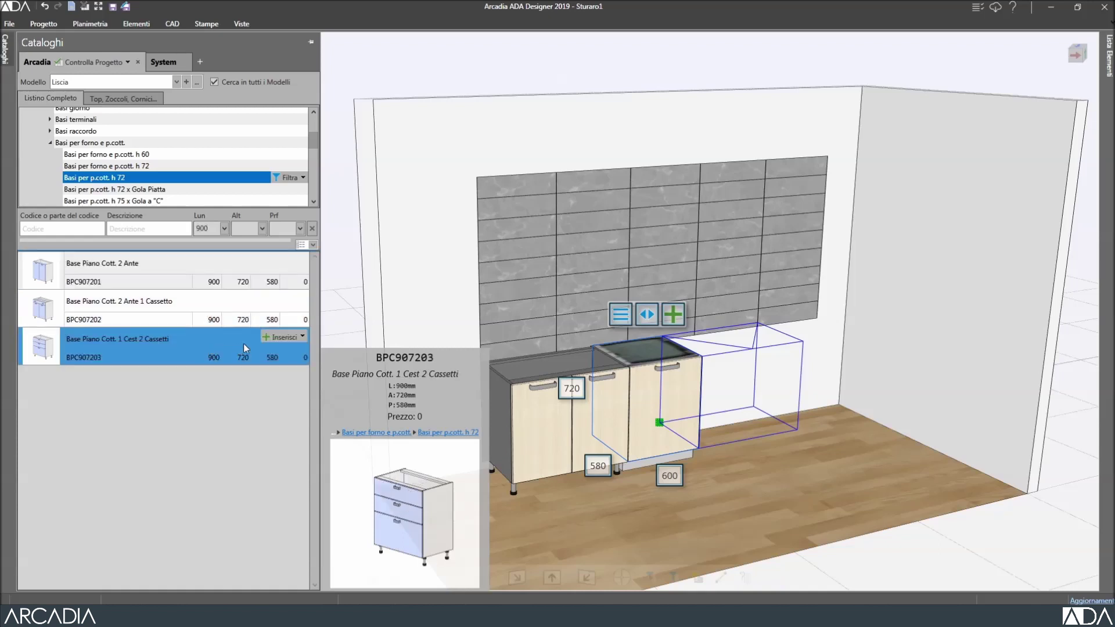
pyautogui.click(279, 338)
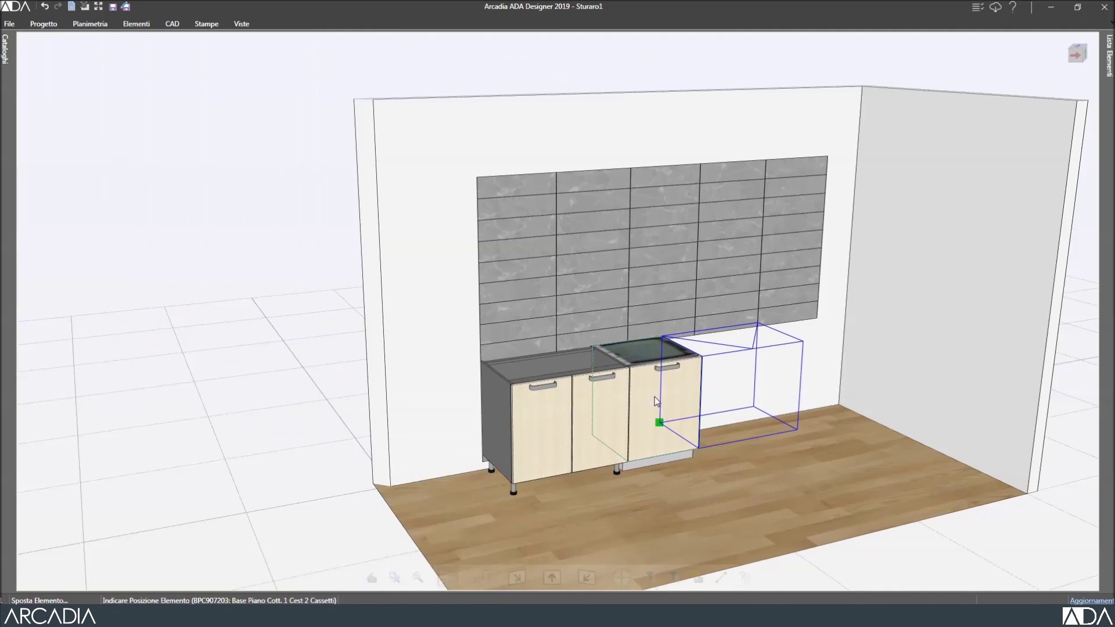
pyautogui.click(654, 396)
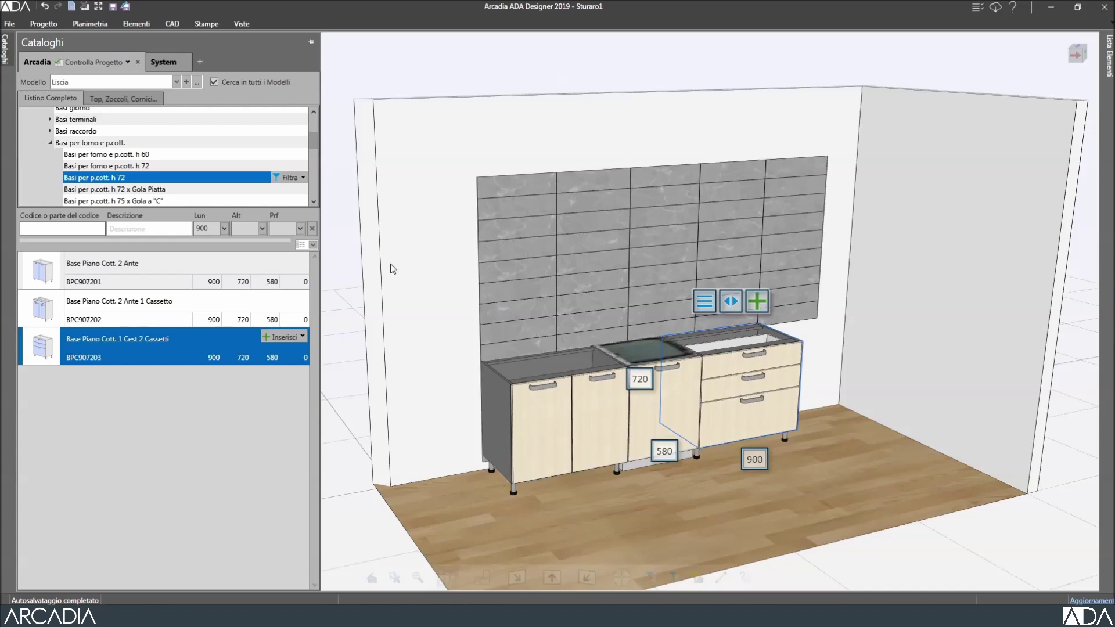
# - Clear the length filter and list the Con forno + microonde h.204 units in the Colonne prf. 58 family
pyautogui.click(312, 228)
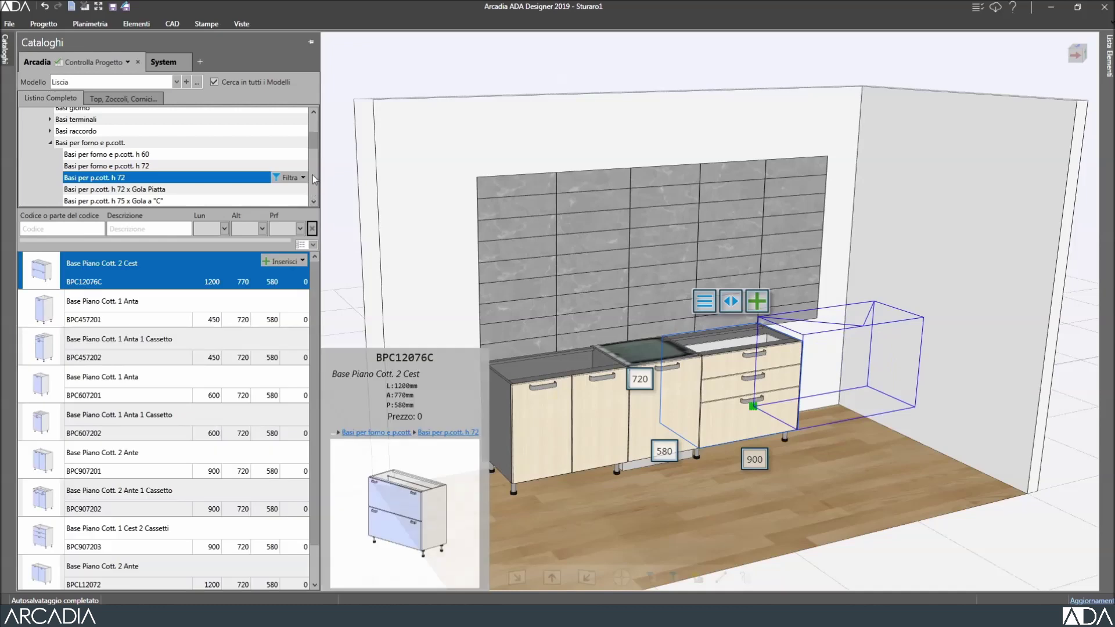
pyautogui.moveTo(310, 147); pyautogui.dragTo(312, 131)
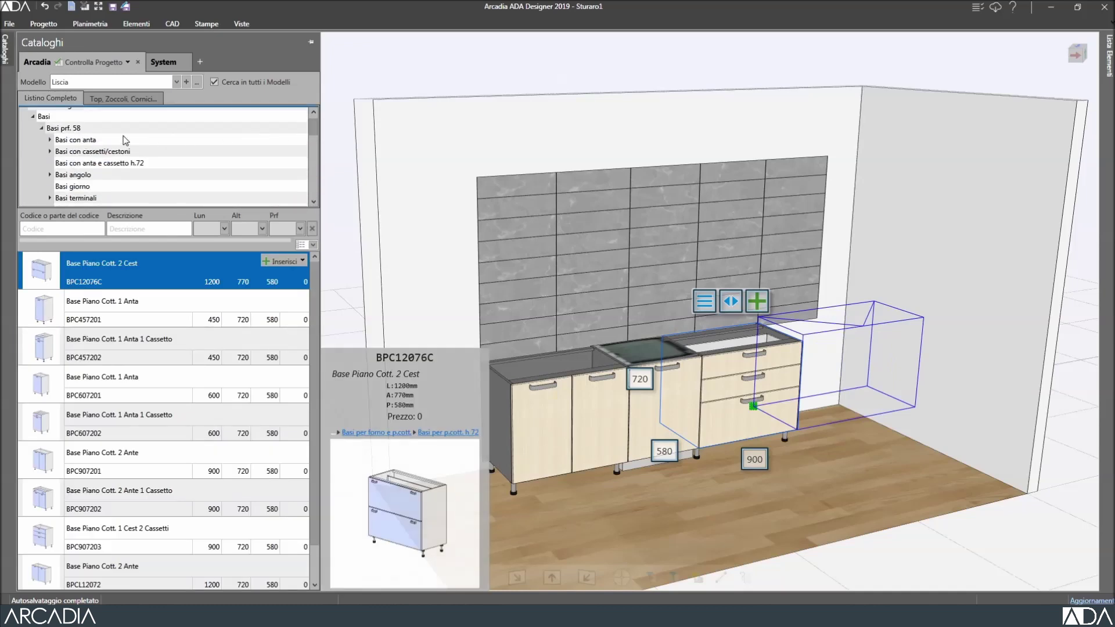
pyautogui.doubleClick(42, 117)
pyautogui.click(33, 128)
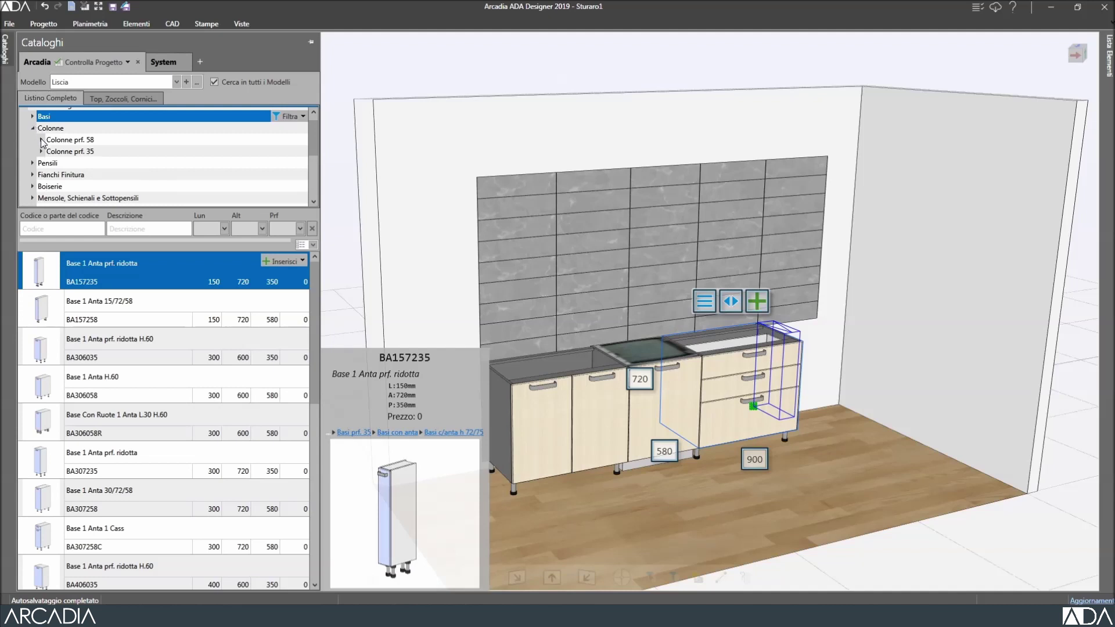
pyautogui.click(41, 140)
pyautogui.moveTo(312, 127); pyautogui.dragTo(312, 137)
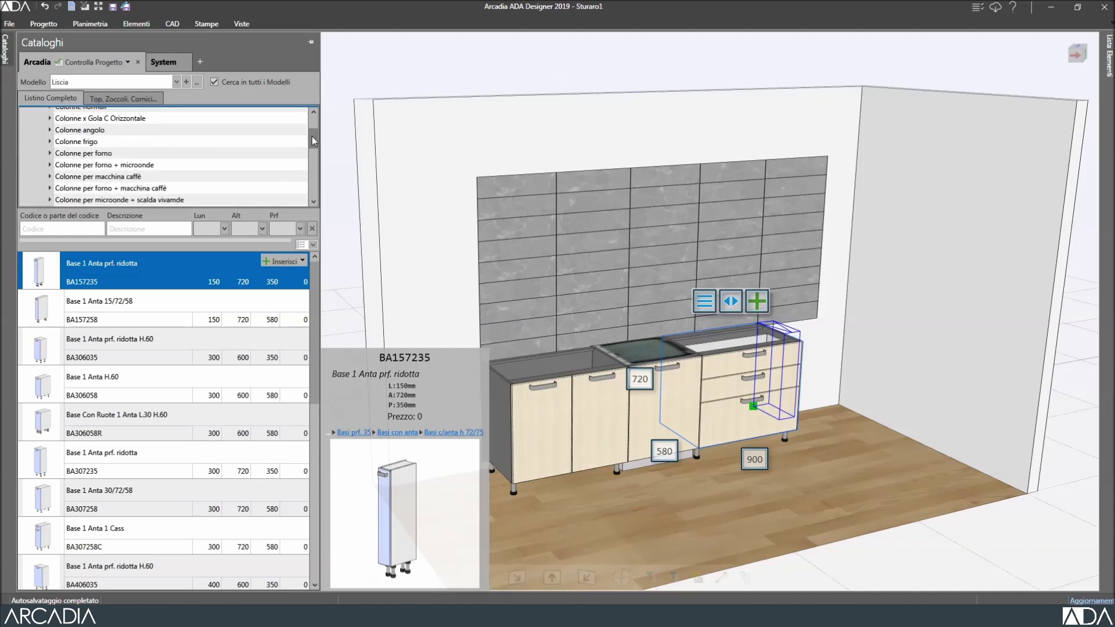
pyautogui.doubleClick(69, 166)
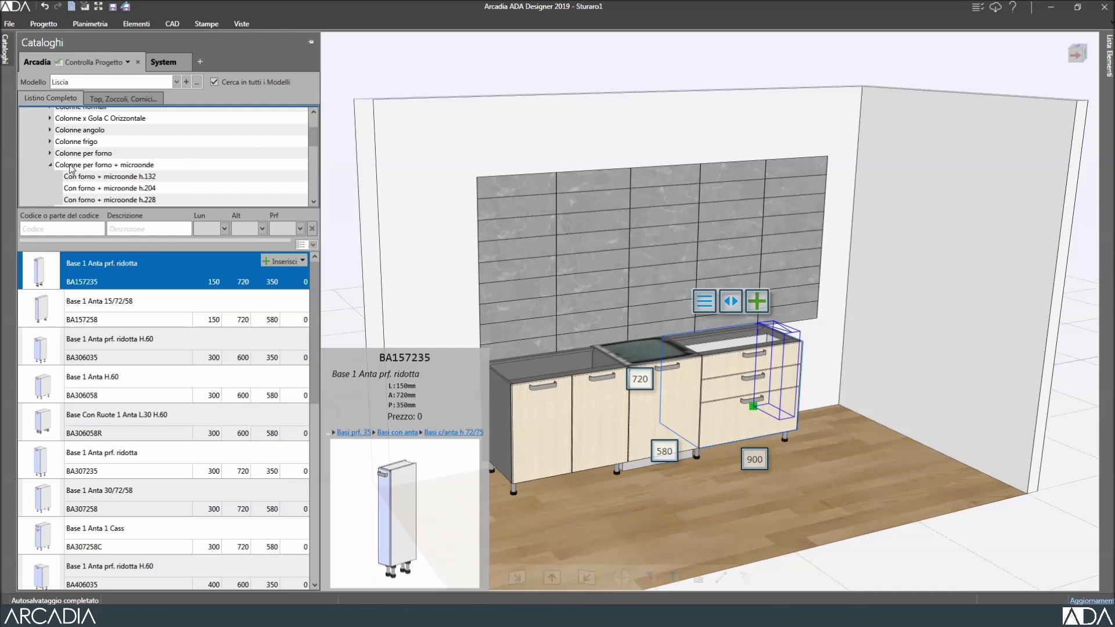
pyautogui.moveTo(312, 136); pyautogui.dragTo(309, 144)
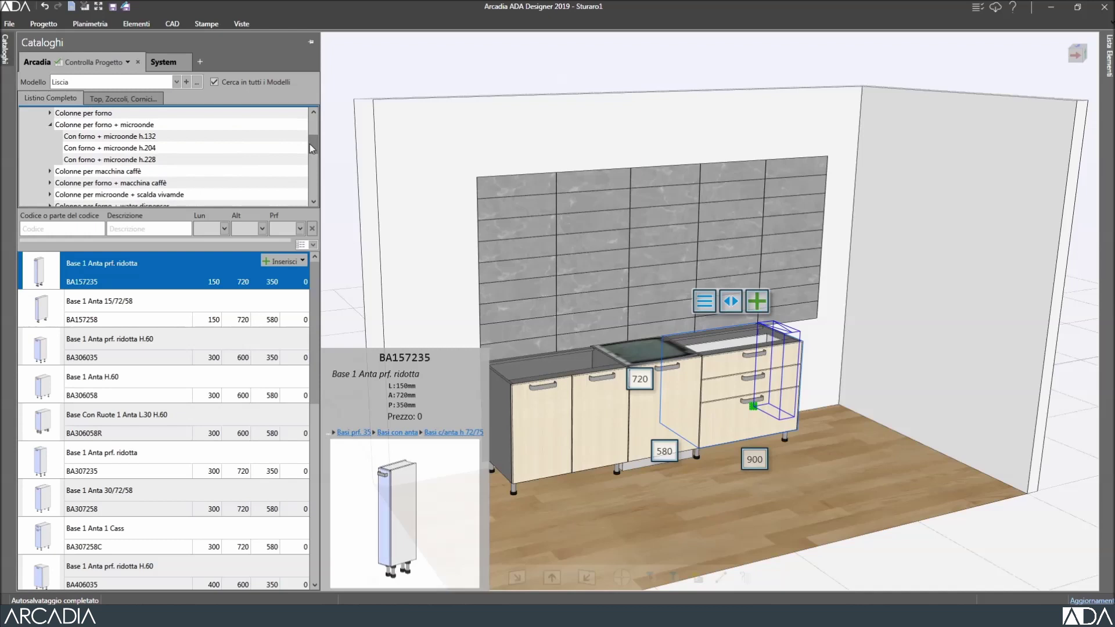
pyautogui.click(123, 149)
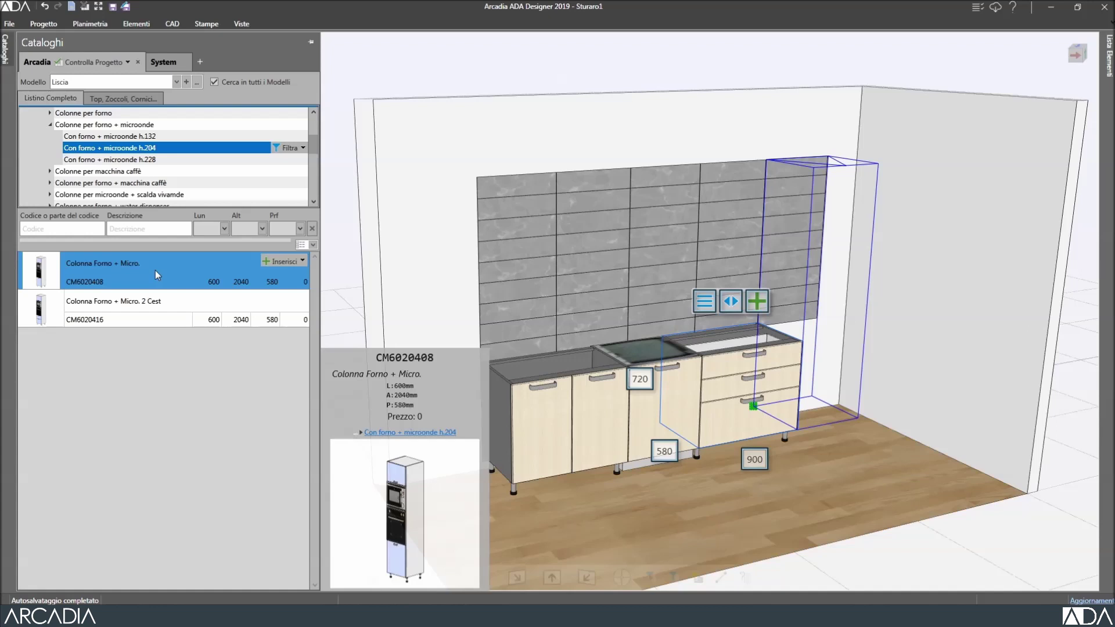
# - Insert the Colonna Forno + Micro. CM6020408 beside the hob base with the door opening set to Destra (CDX)
pyautogui.click(279, 262)
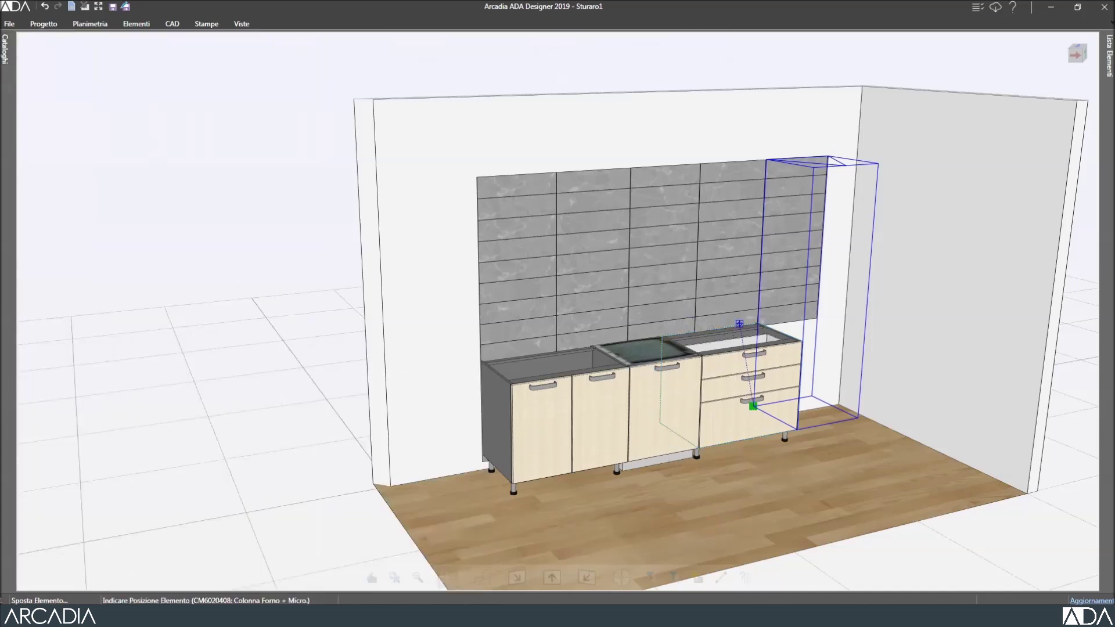
pyautogui.click(740, 324)
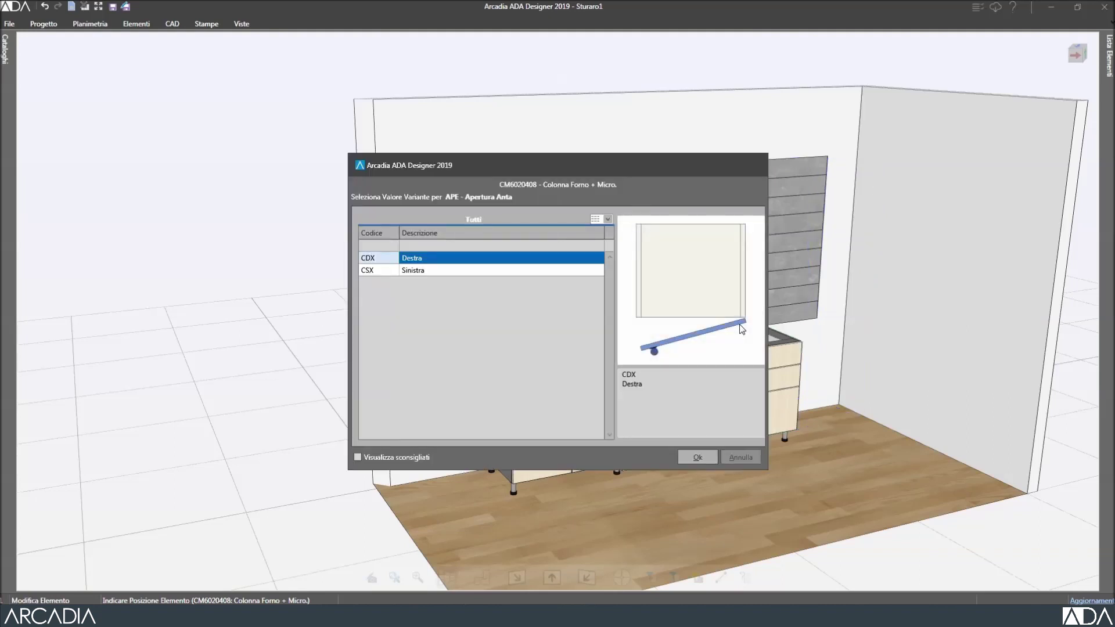
pyautogui.click(562, 271)
pyautogui.click(540, 260)
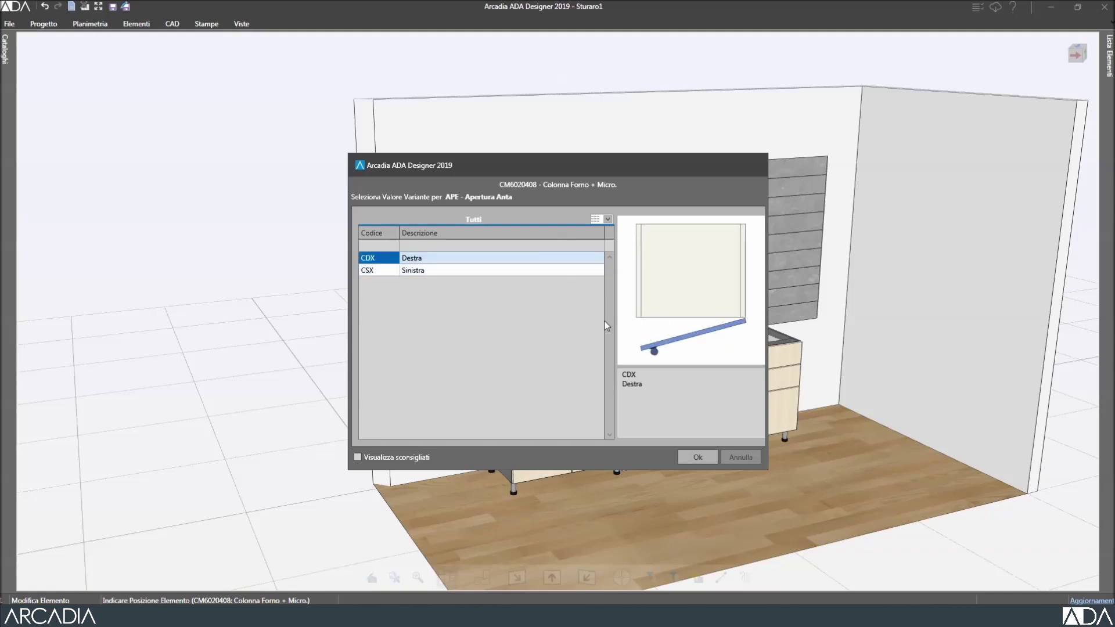
pyautogui.click(686, 452)
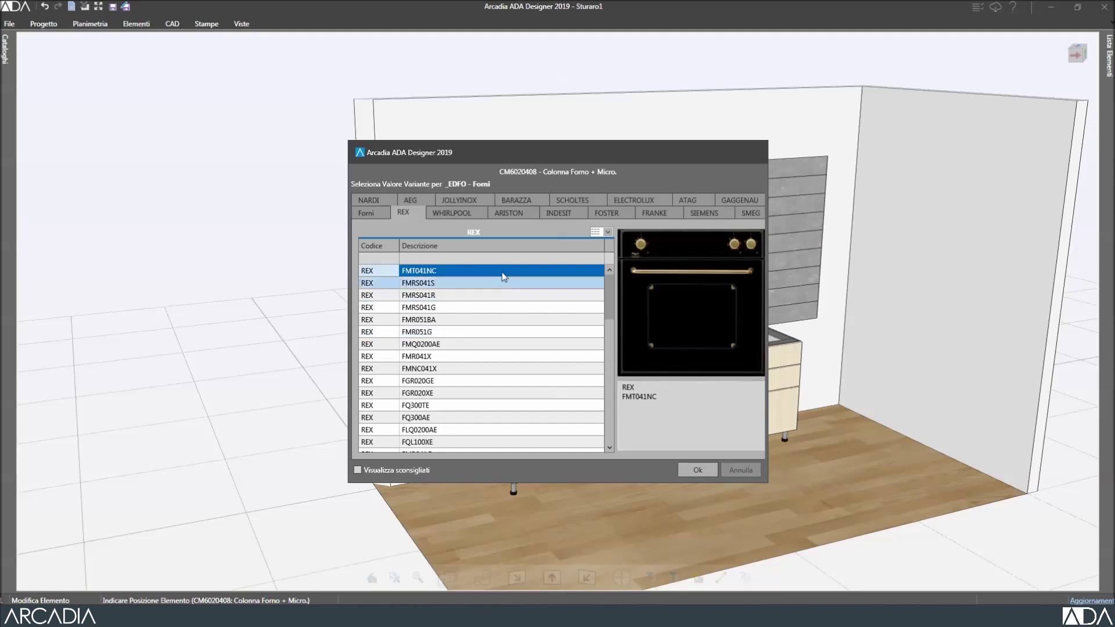
# - Equip the oven column with the AEG B3101-4M oven and the AEG MCC4060EM microwave
pyautogui.click(411, 199)
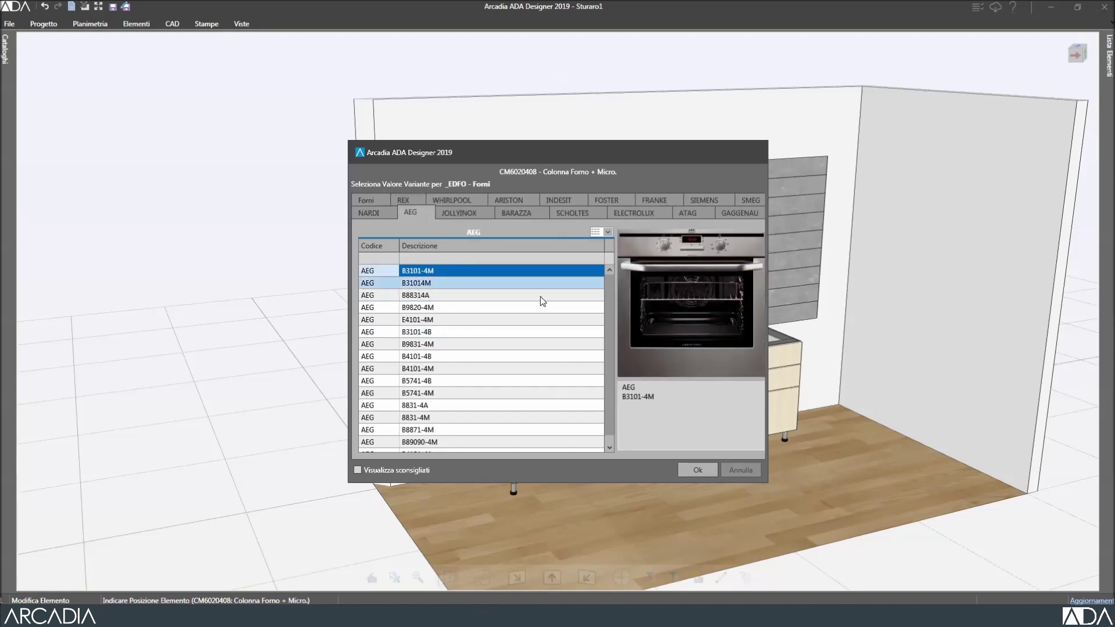
pyautogui.click(681, 464)
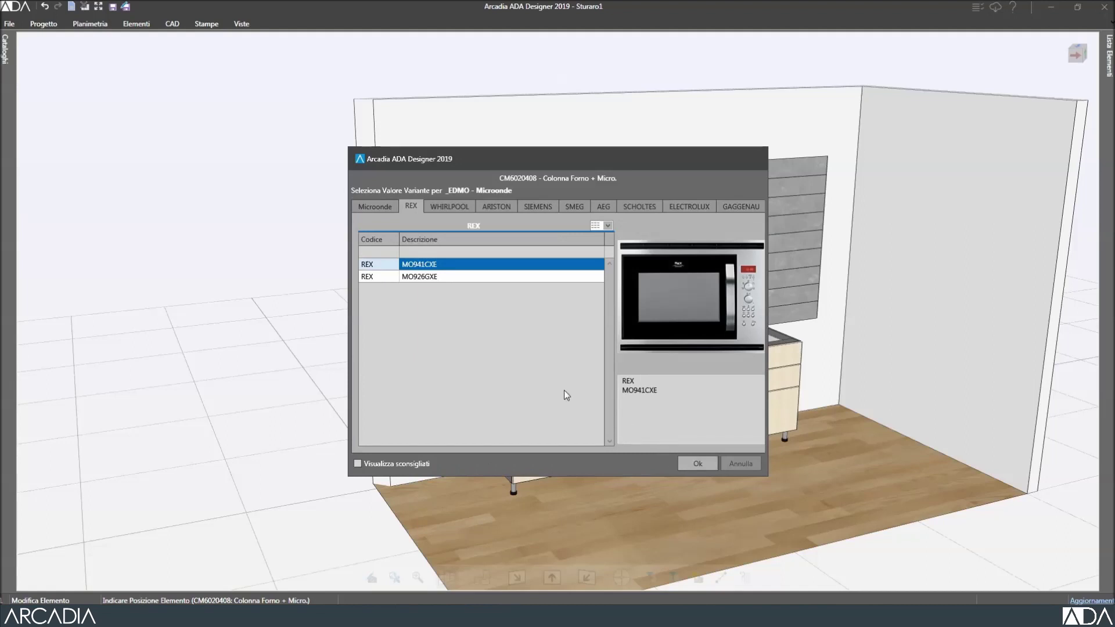
pyautogui.click(603, 206)
pyautogui.click(529, 276)
pyautogui.click(527, 289)
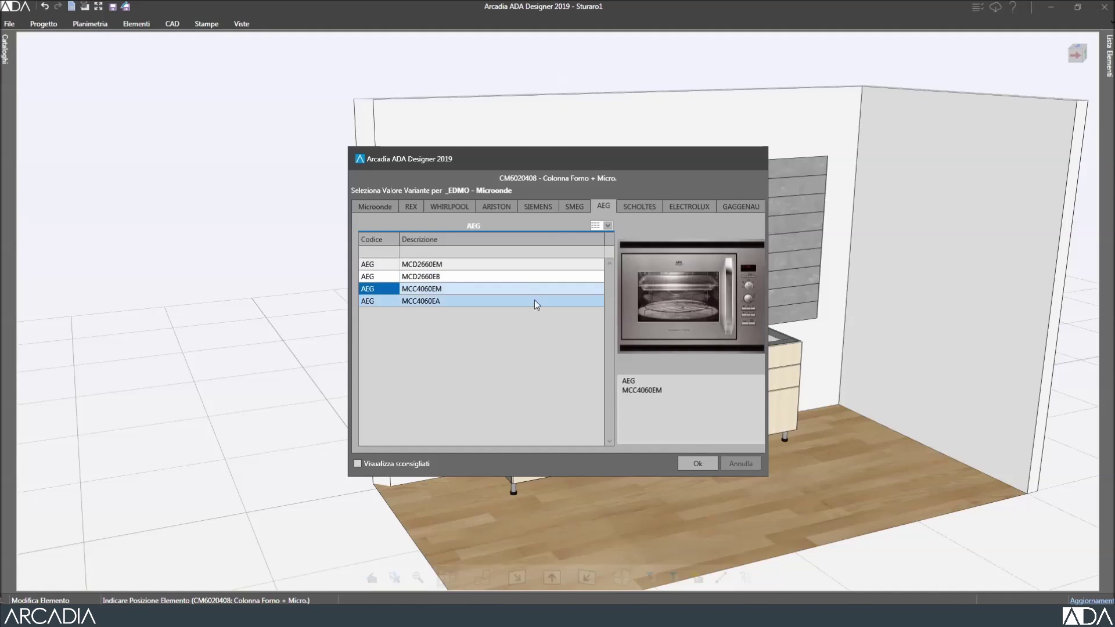
pyautogui.click(687, 463)
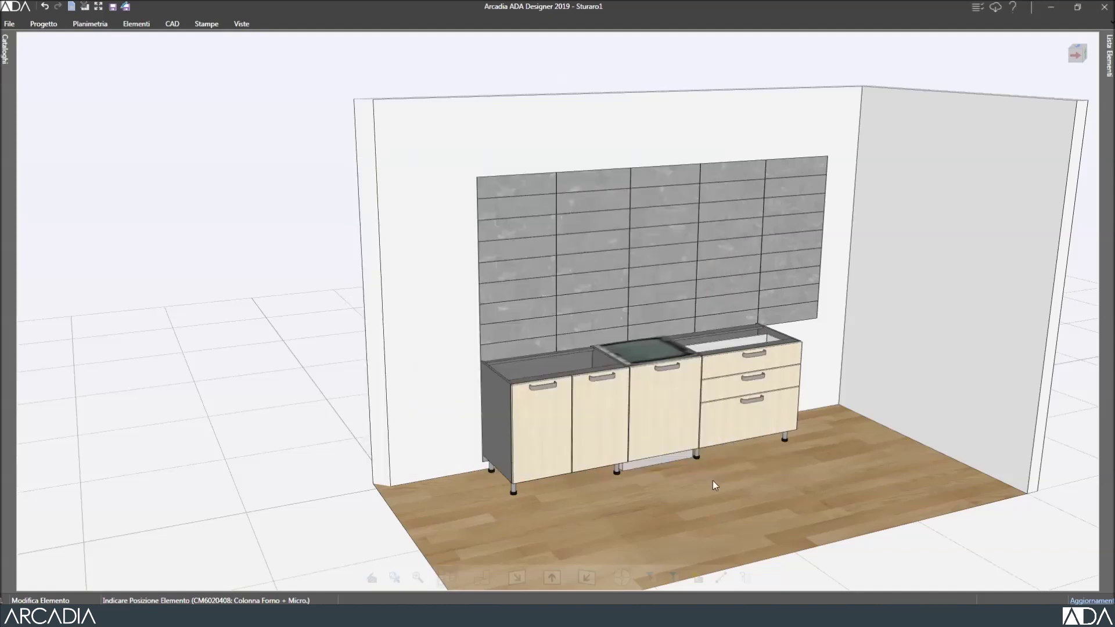
pyautogui.click(712, 479)
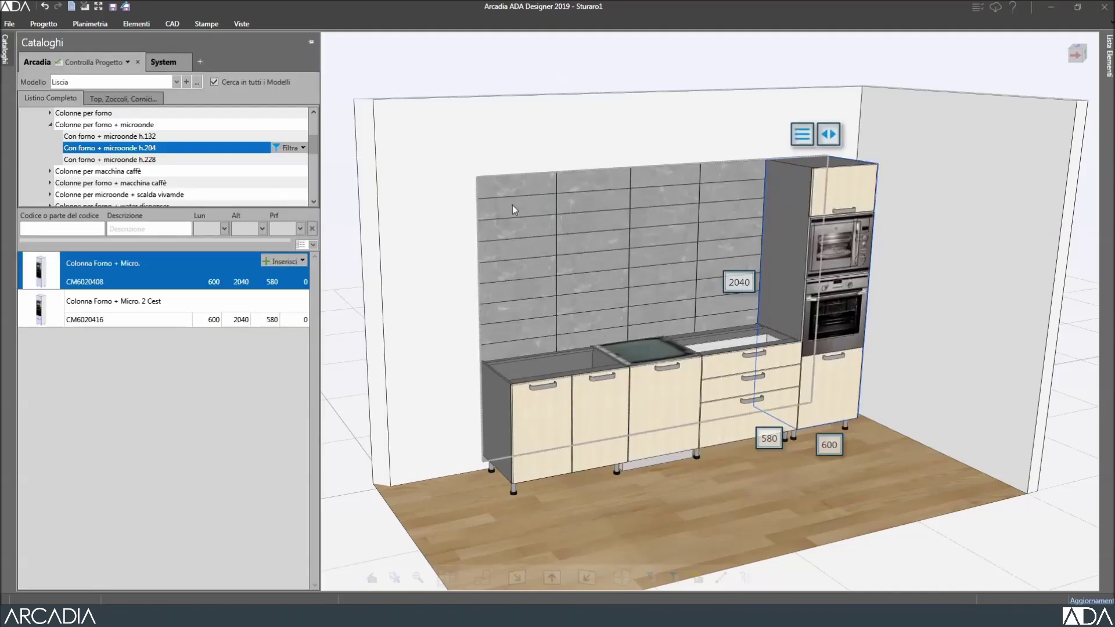
# - Set the tiled wall's length to 4400, extending it on the oven column's side
pyautogui.click(582, 126)
pyautogui.click(581, 127)
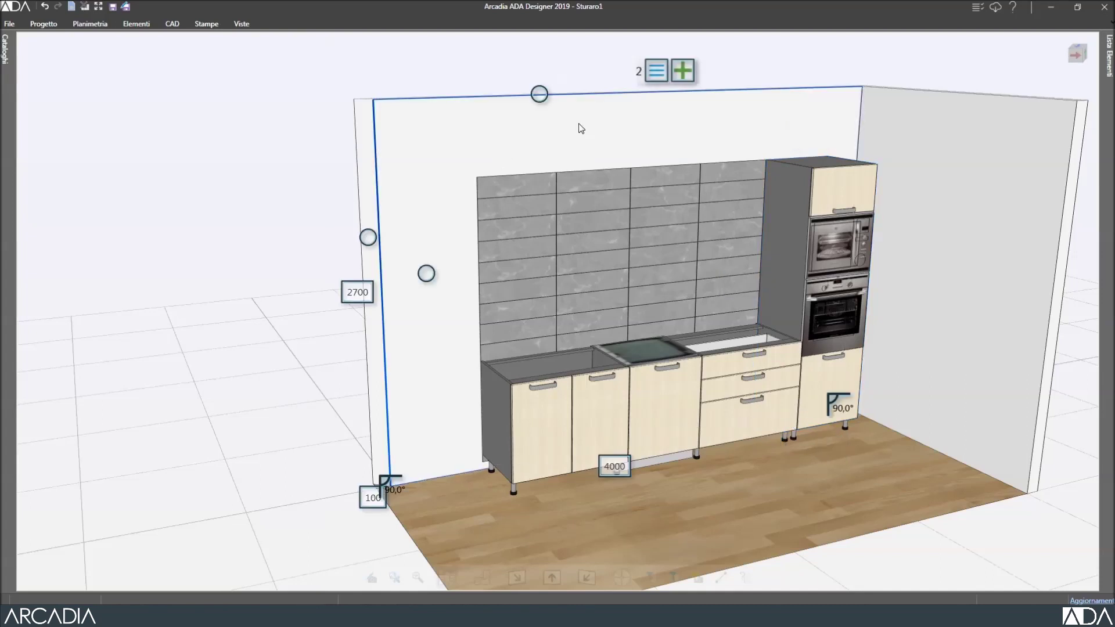
pyautogui.click(622, 469)
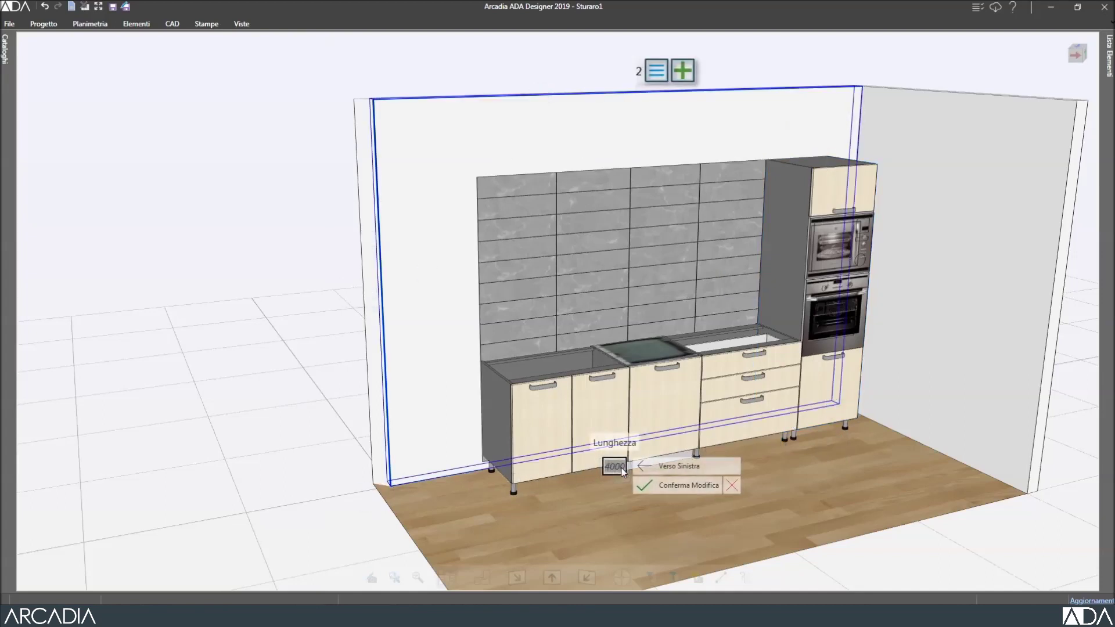
pyautogui.write('4400')
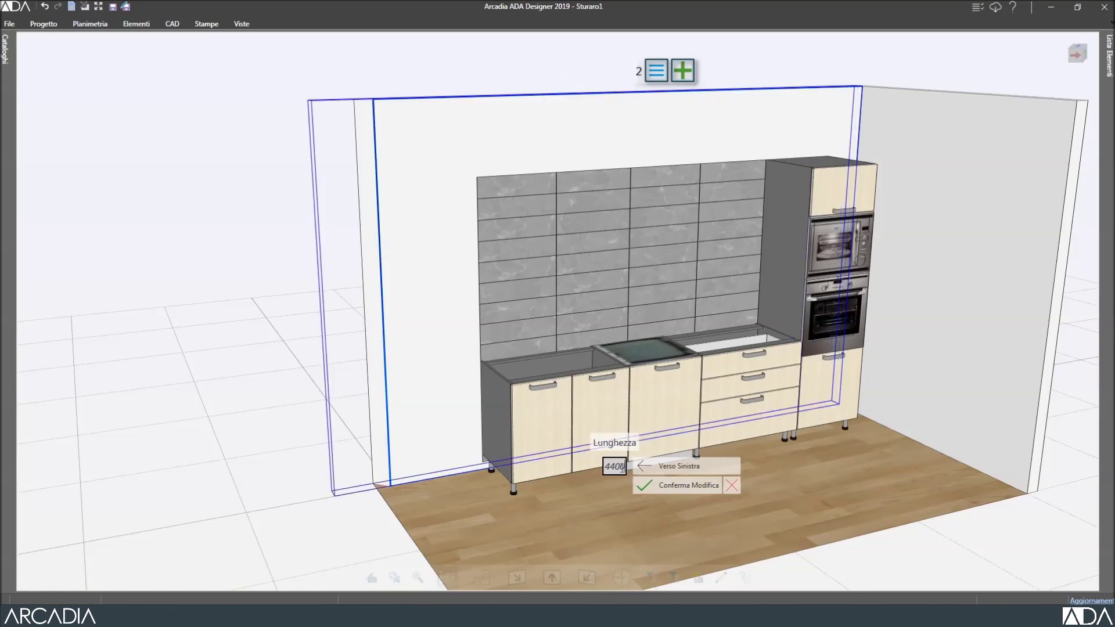
pyautogui.click(645, 487)
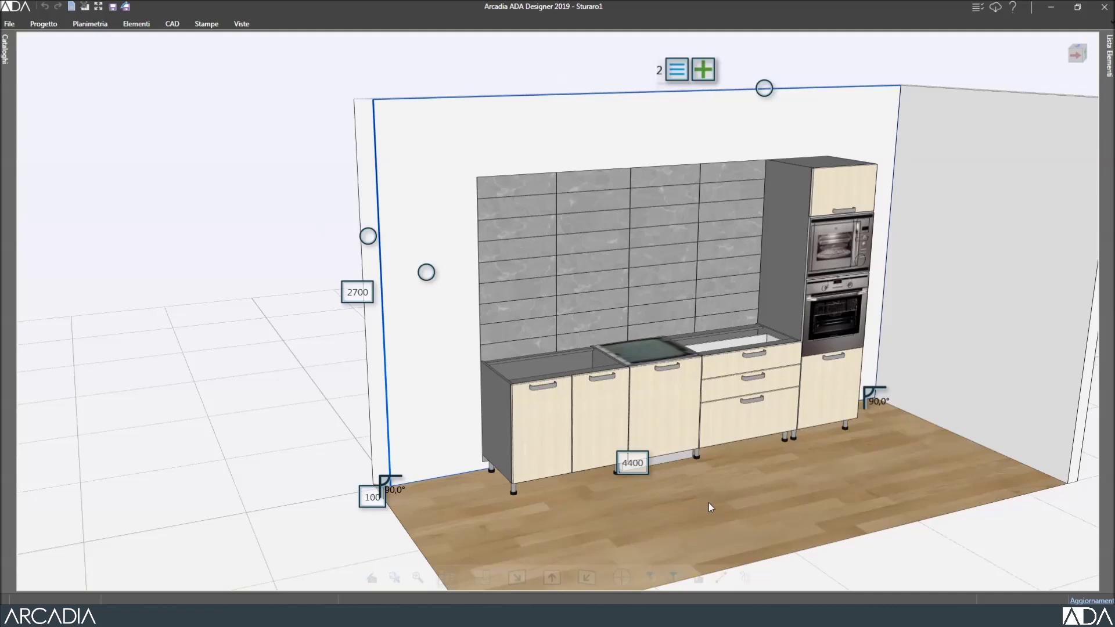
# - Select the Colonna Frigo 2 Ante BA.H.72 CFR602045872 in the Colonne frigo h 204 family
pyautogui.moveTo(5, 56)
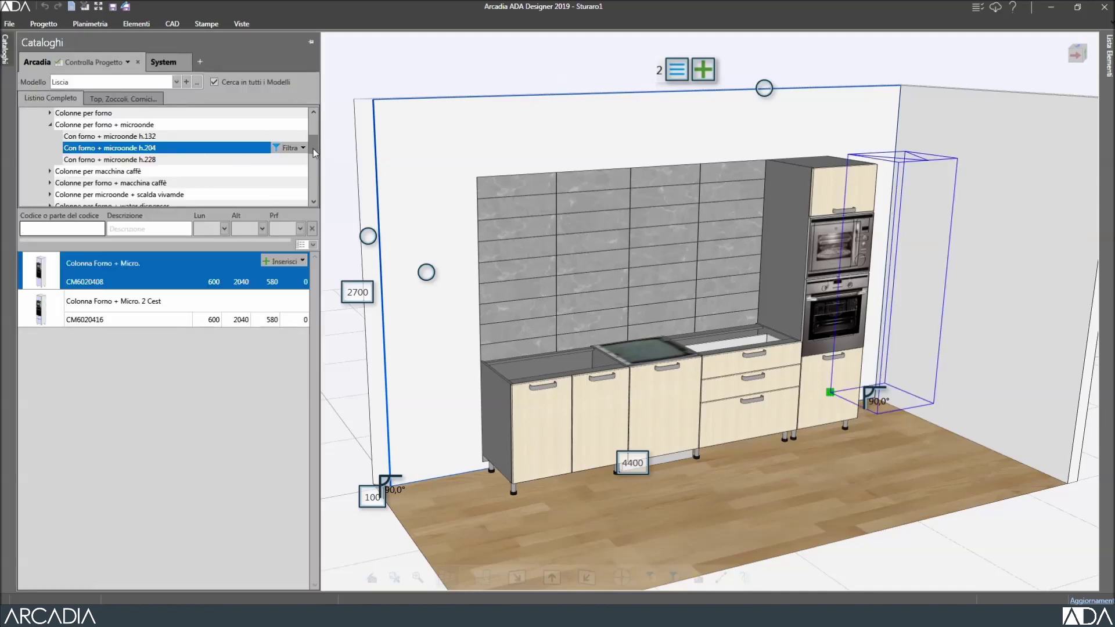
pyautogui.moveTo(314, 144); pyautogui.dragTo(315, 140)
pyautogui.scroll(1, 314, 140)
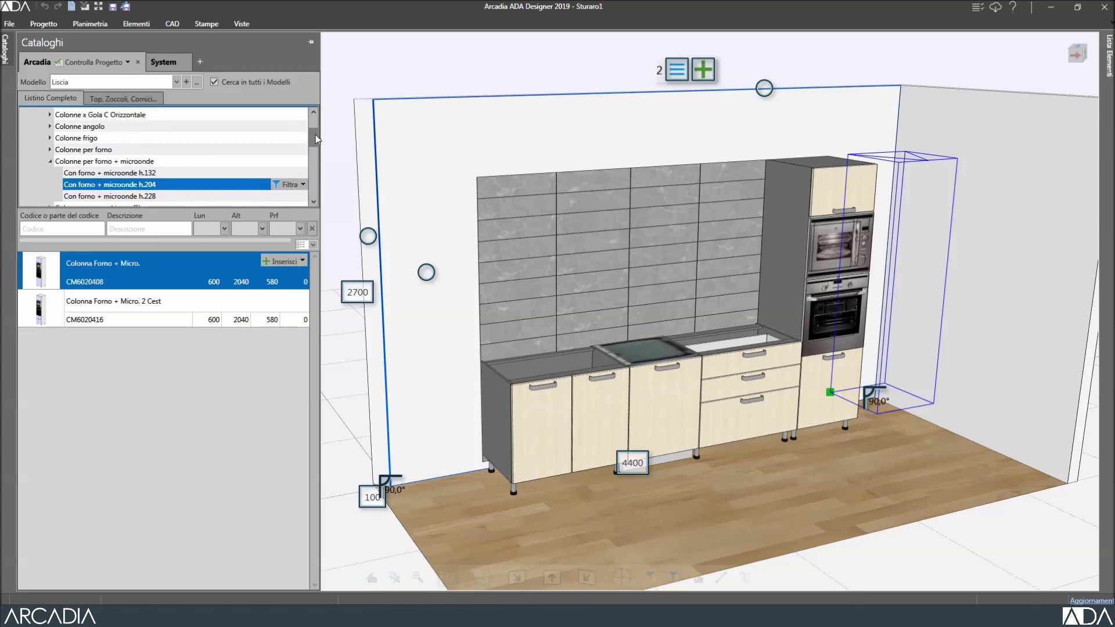
pyautogui.click(76, 140)
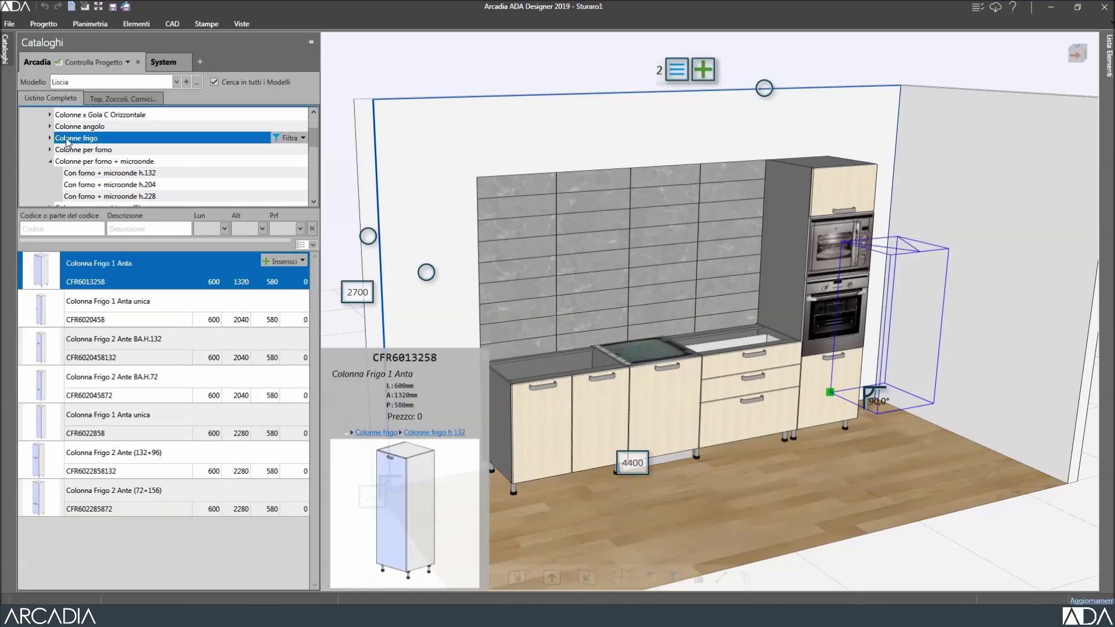
pyautogui.click(50, 138)
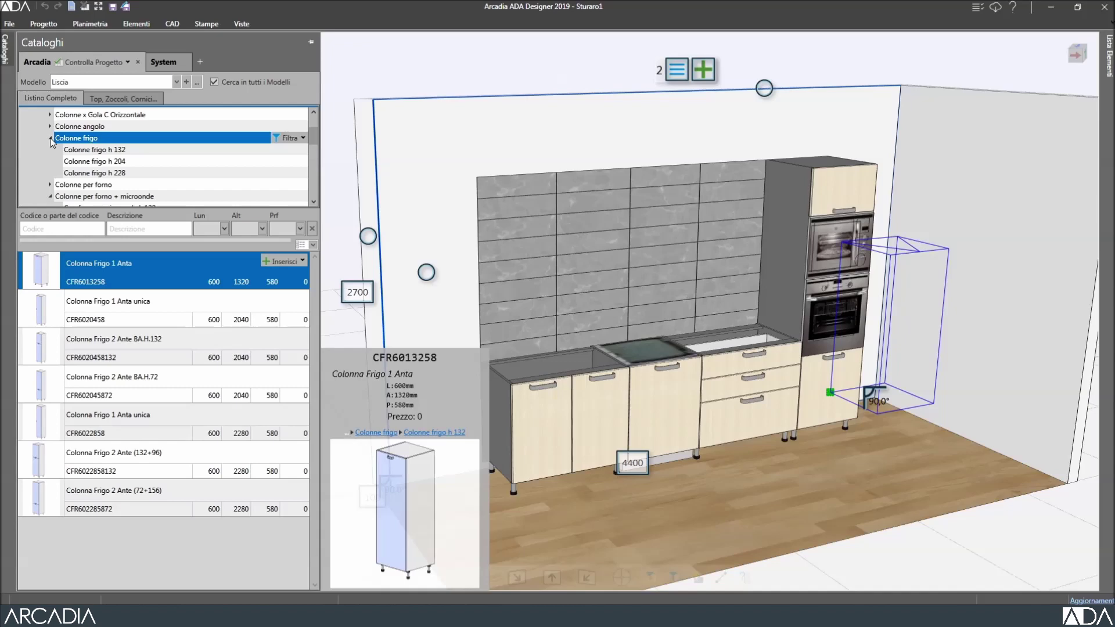
pyautogui.click(100, 164)
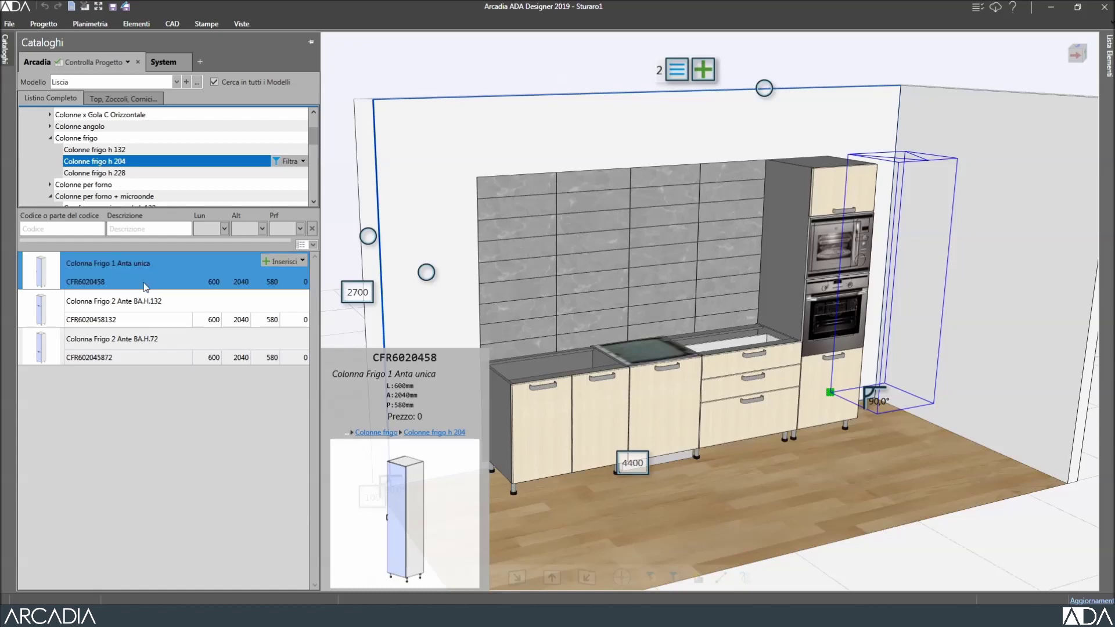
pyautogui.click(161, 360)
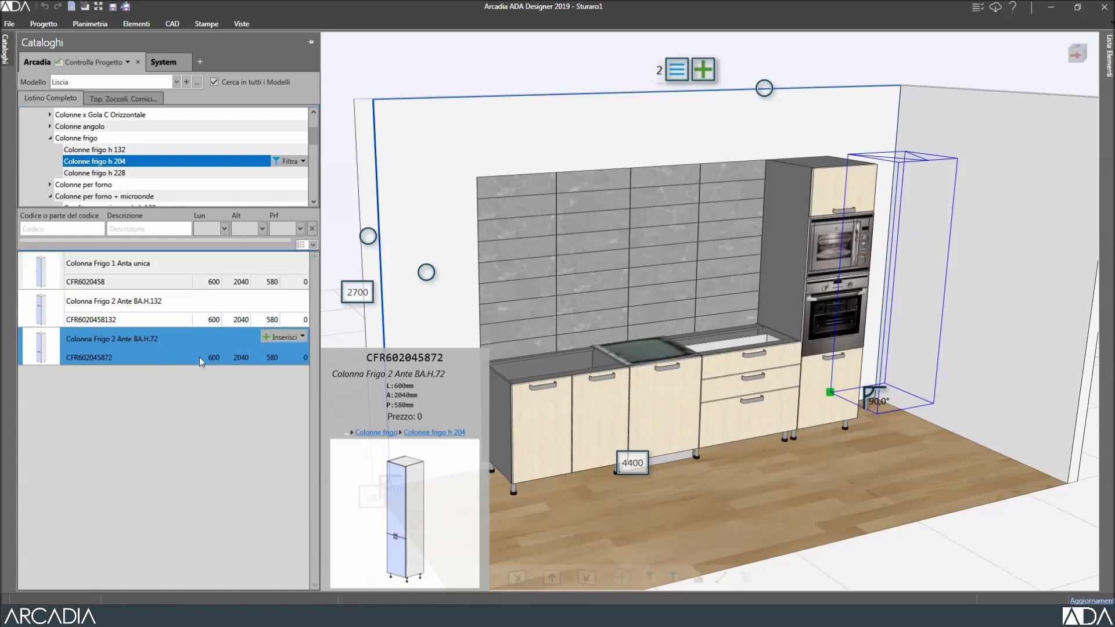
# - Insert the CFR602045872 fridge column beside the oven column with the door opening set to Destra (CDX)
pyautogui.click(284, 338)
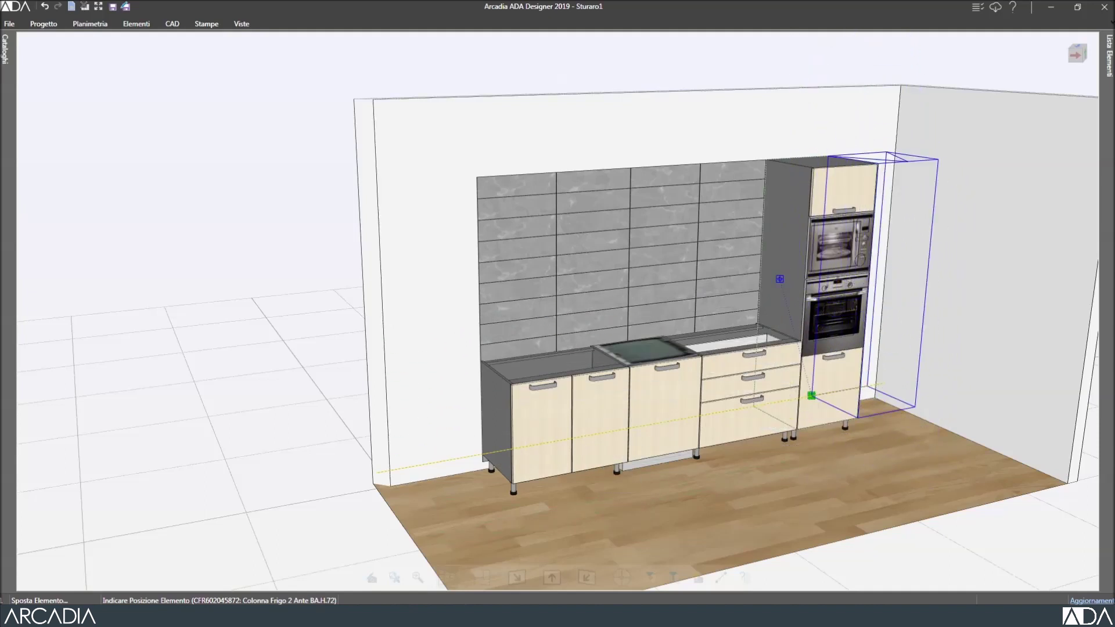
pyautogui.click(780, 279)
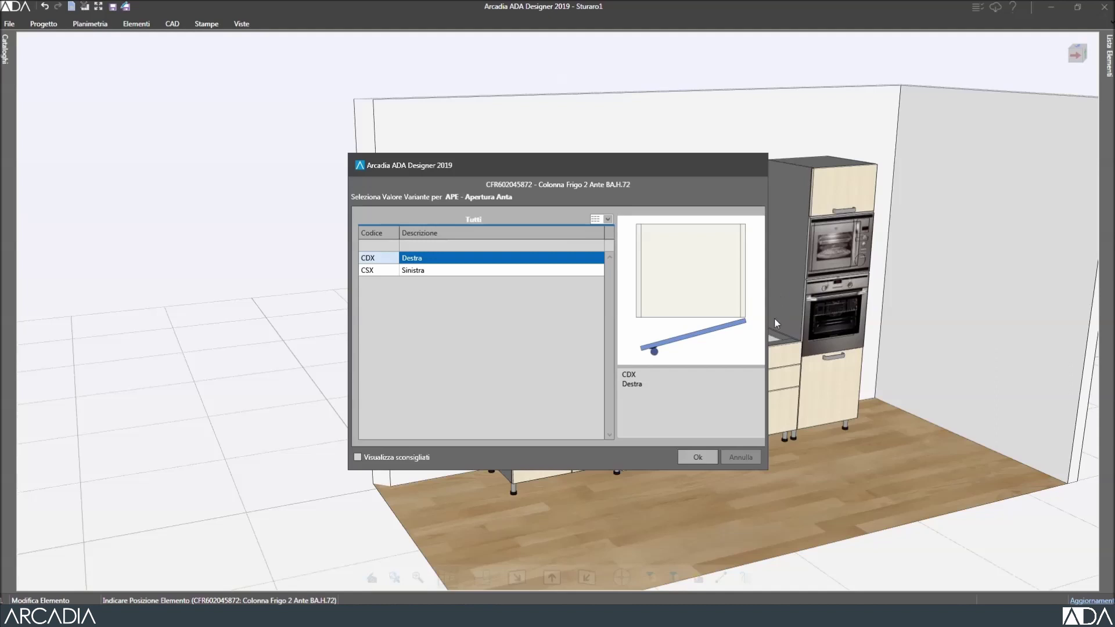
pyautogui.click(705, 459)
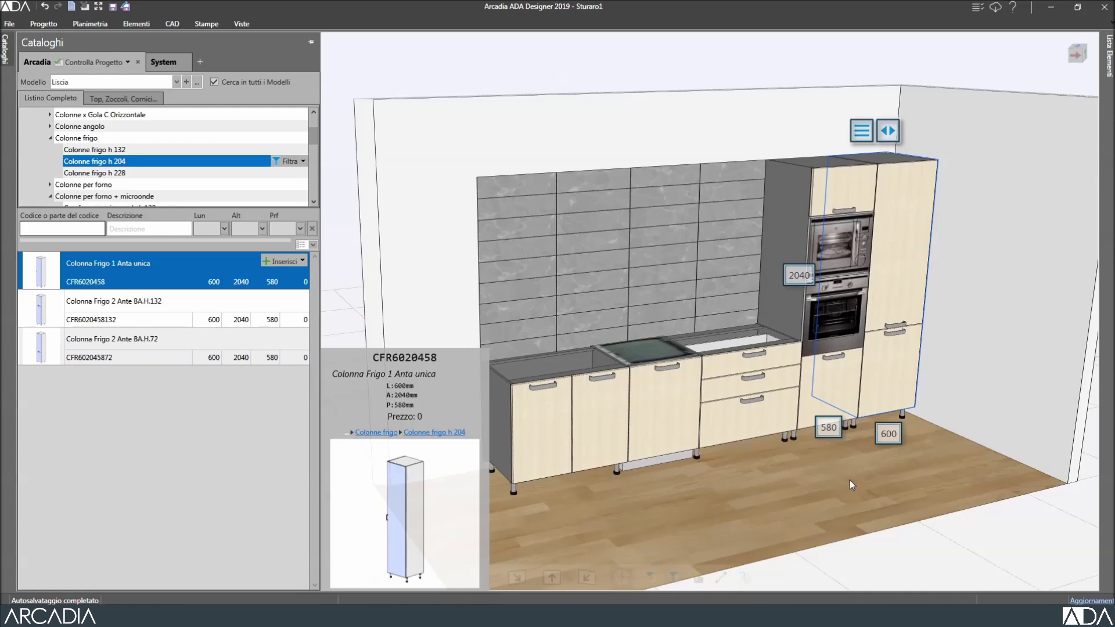
# - Measure the distance between the fridge column's rear lower corner and the adjacent side wall
pyautogui.moveTo(834, 504); pyautogui.dragTo(620, 548, button='middle')
pyautogui.moveTo(819, 504); pyautogui.dragTo(613, 472, button='middle')
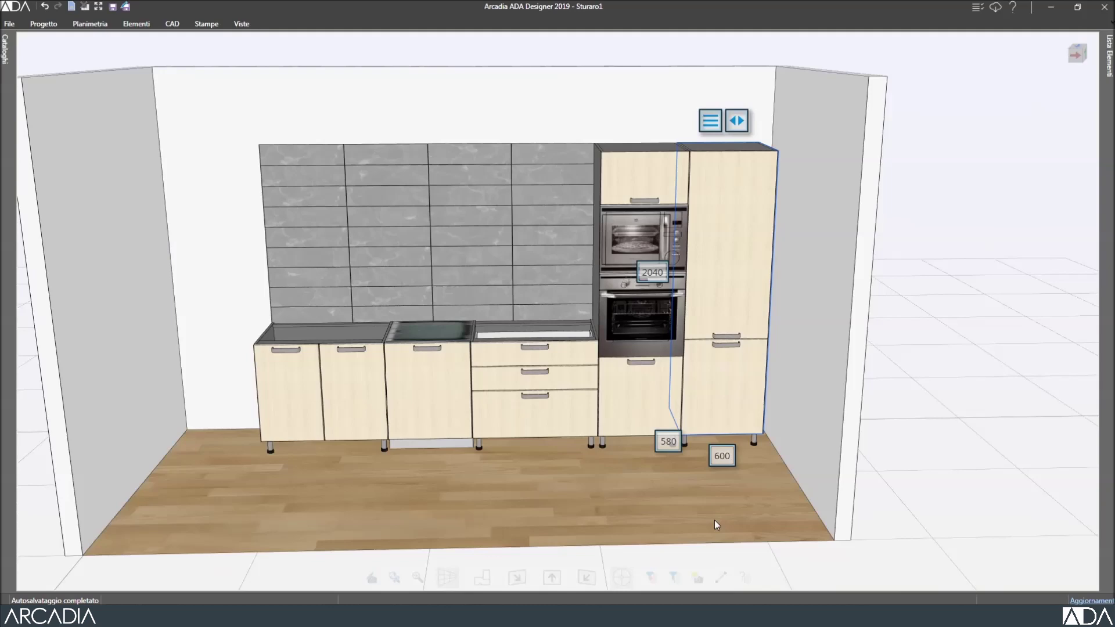
pyautogui.click(725, 577)
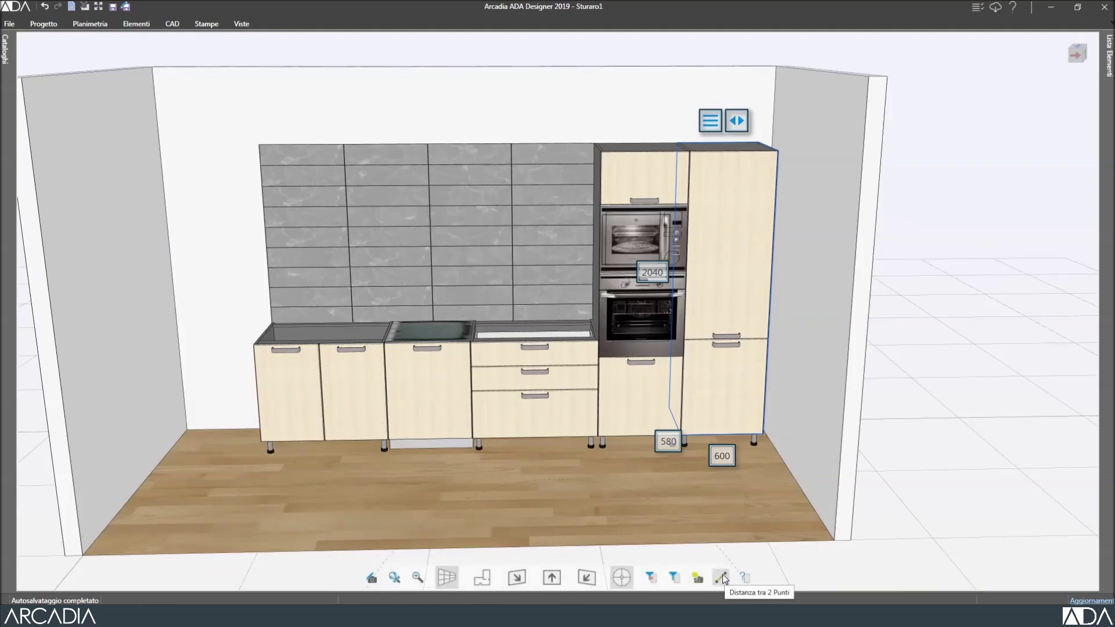
pyautogui.click(725, 578)
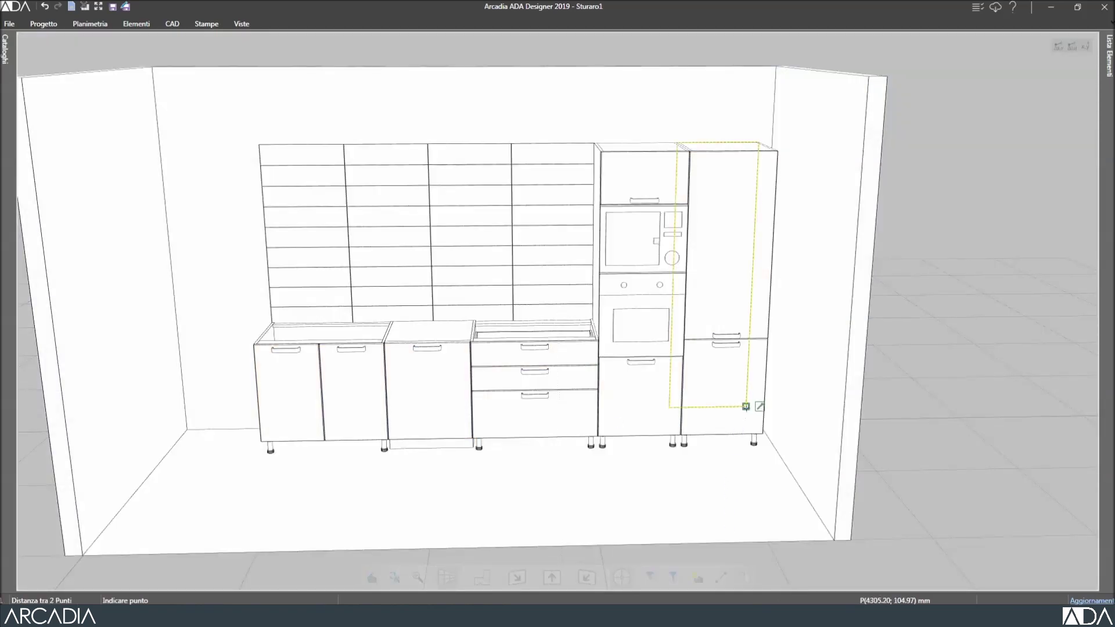
pyautogui.click(745, 406)
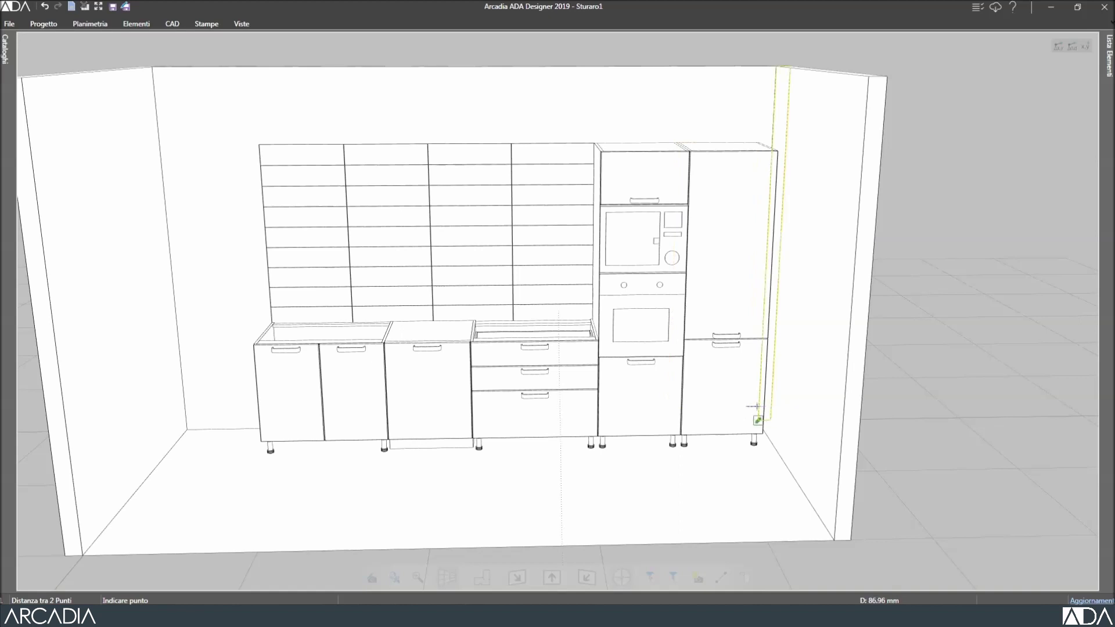
pyautogui.click(759, 407)
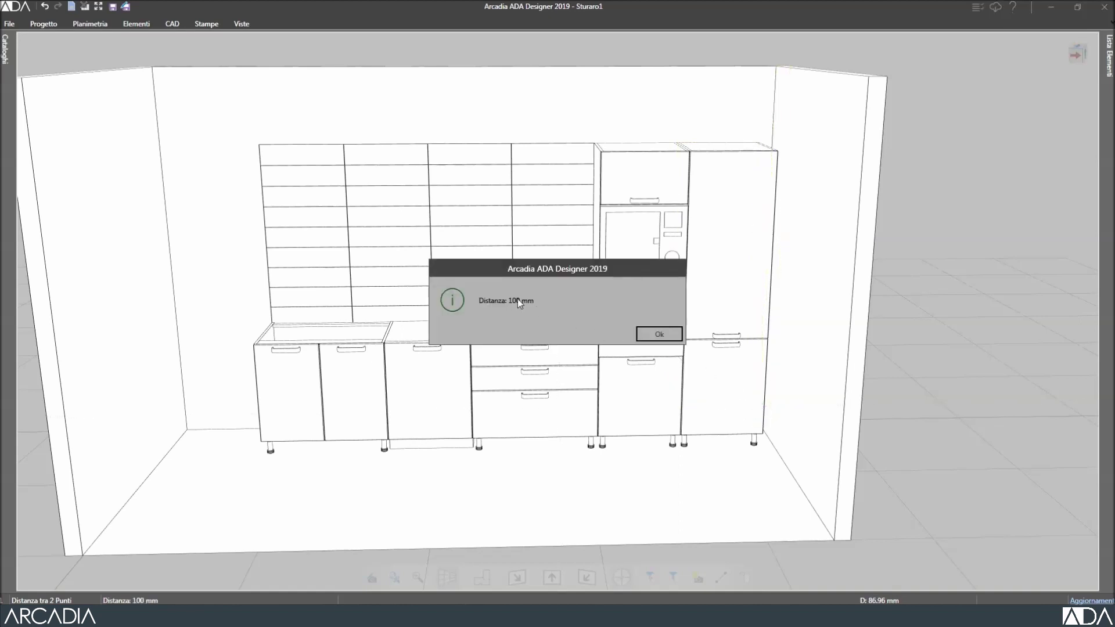
pyautogui.click(656, 336)
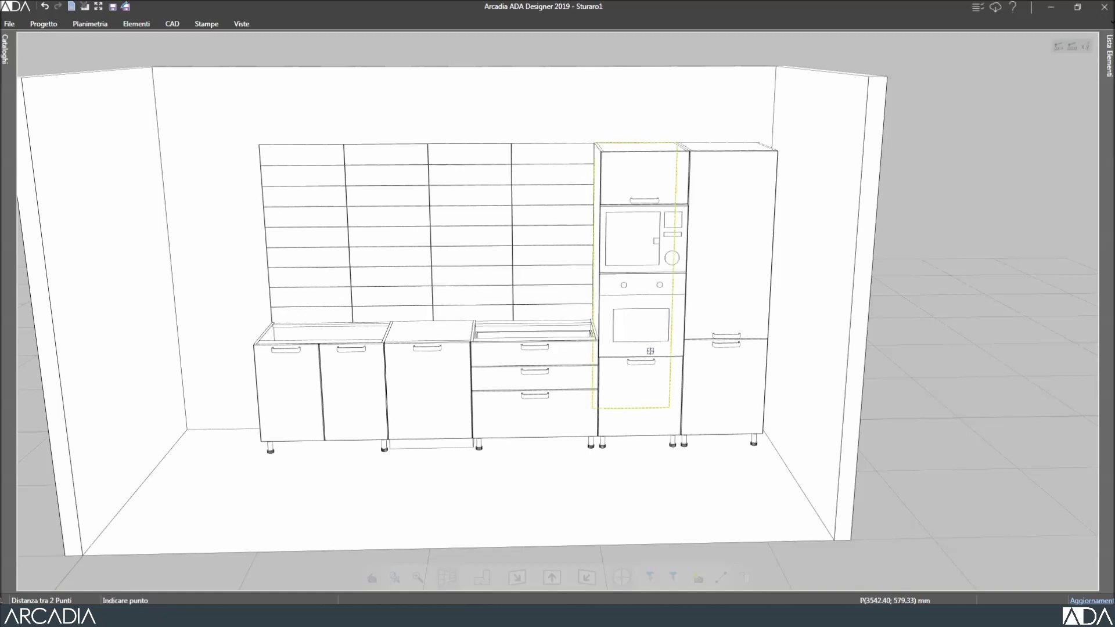
# - Switch to the front elevation of the tiled wall and examine the dimensions between the fridge column and the adjacent side wall
pyautogui.click(651, 357)
pyautogui.scroll(-2, 652, 363)
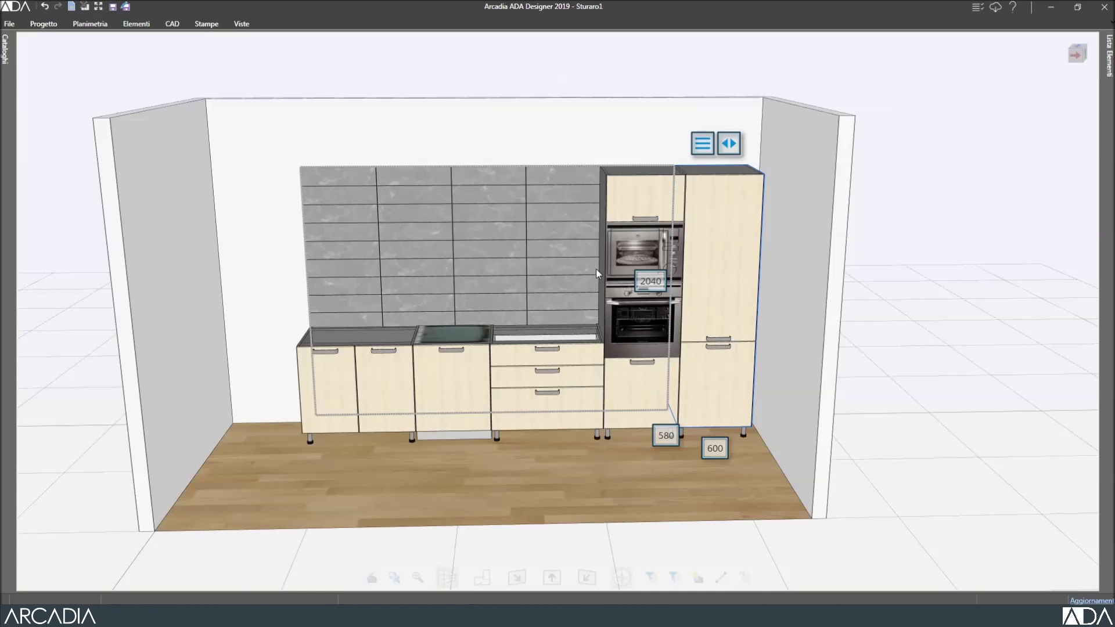
pyautogui.click(505, 137)
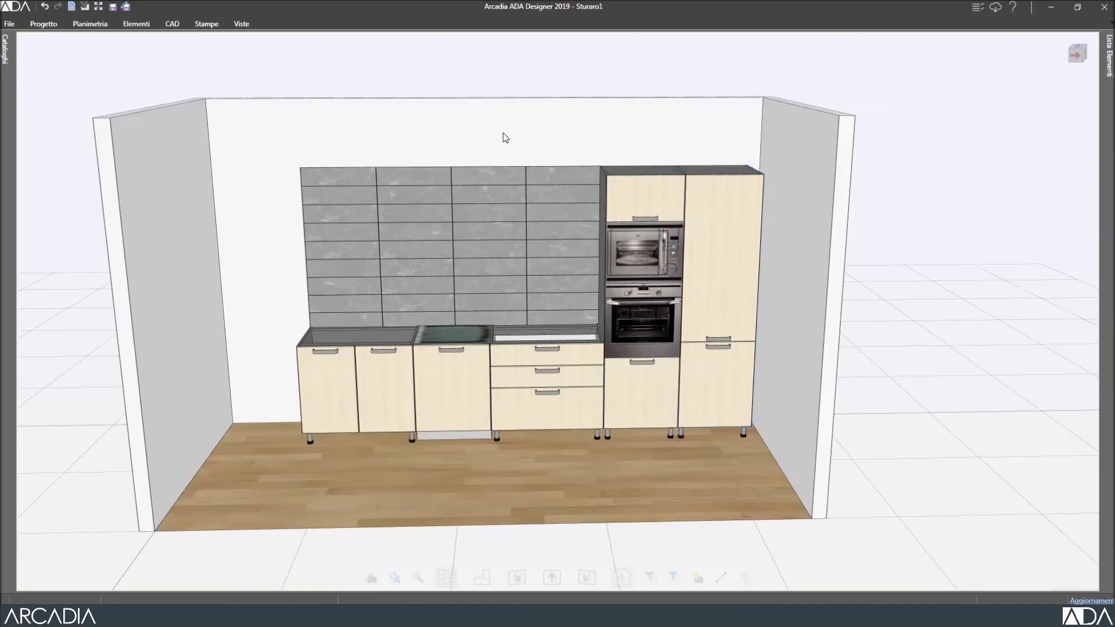
pyautogui.click(500, 131)
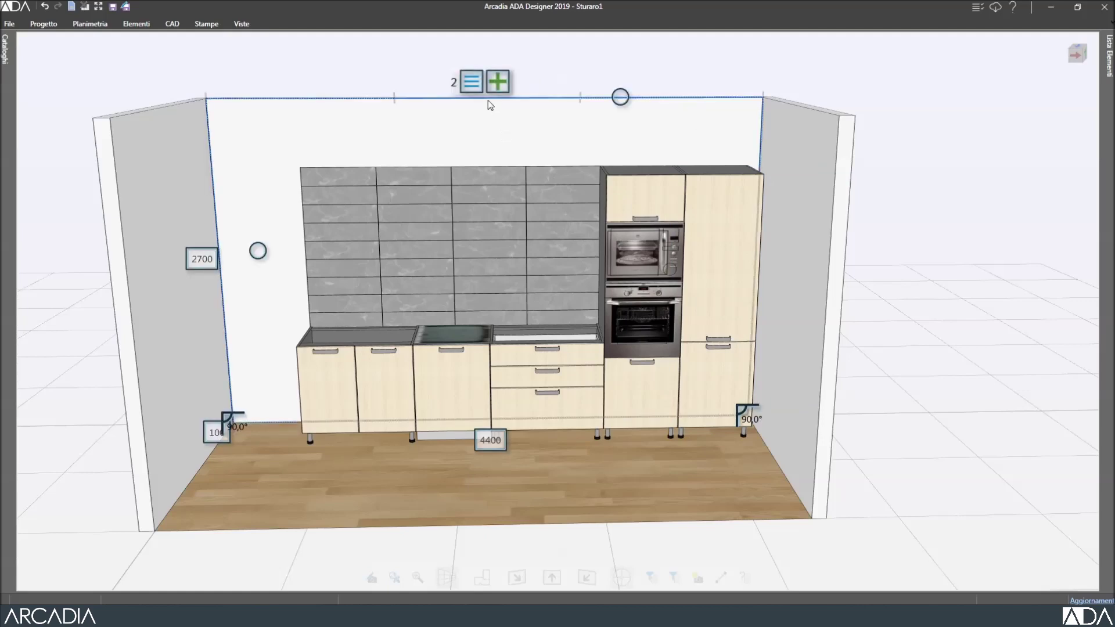
pyautogui.click(490, 104)
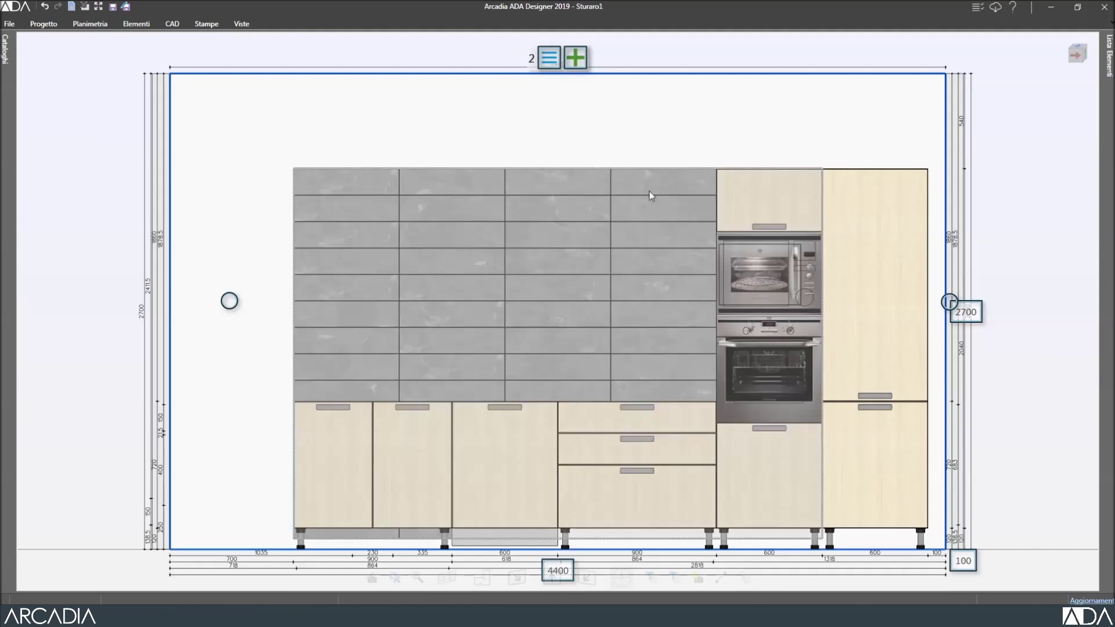
pyautogui.scroll(5, 937, 531)
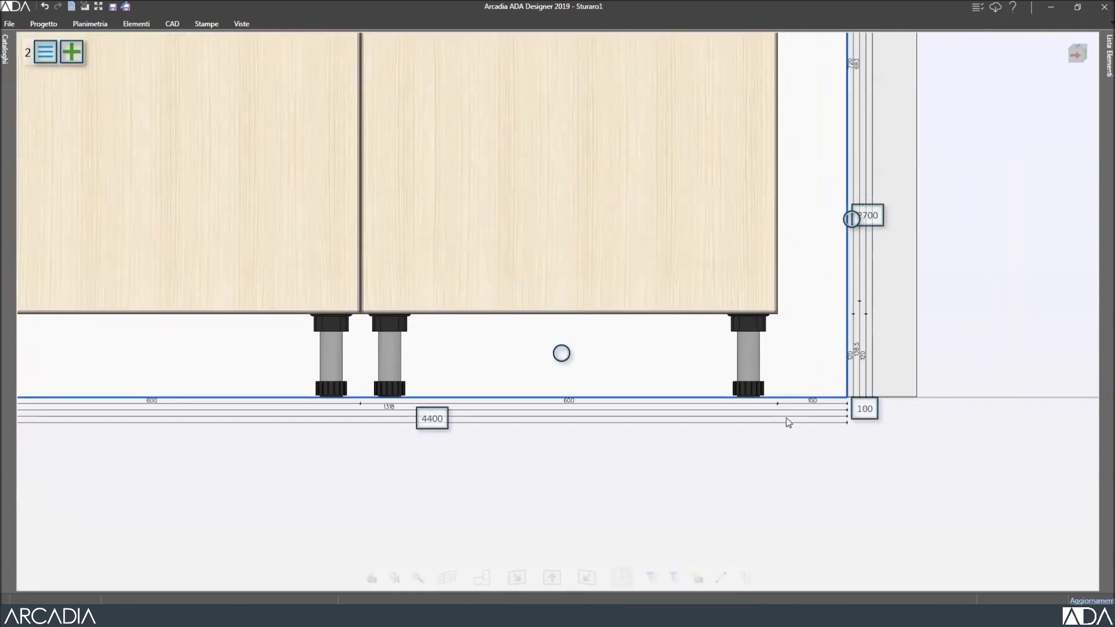
pyautogui.scroll(-5, 800, 478)
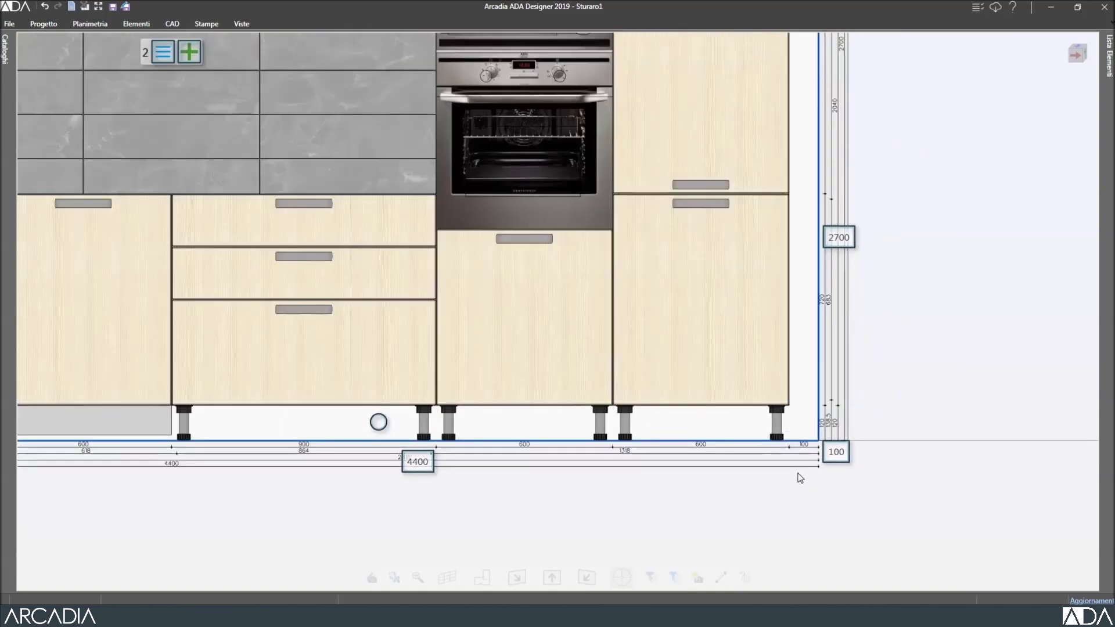
pyautogui.scroll(1, 911, 413)
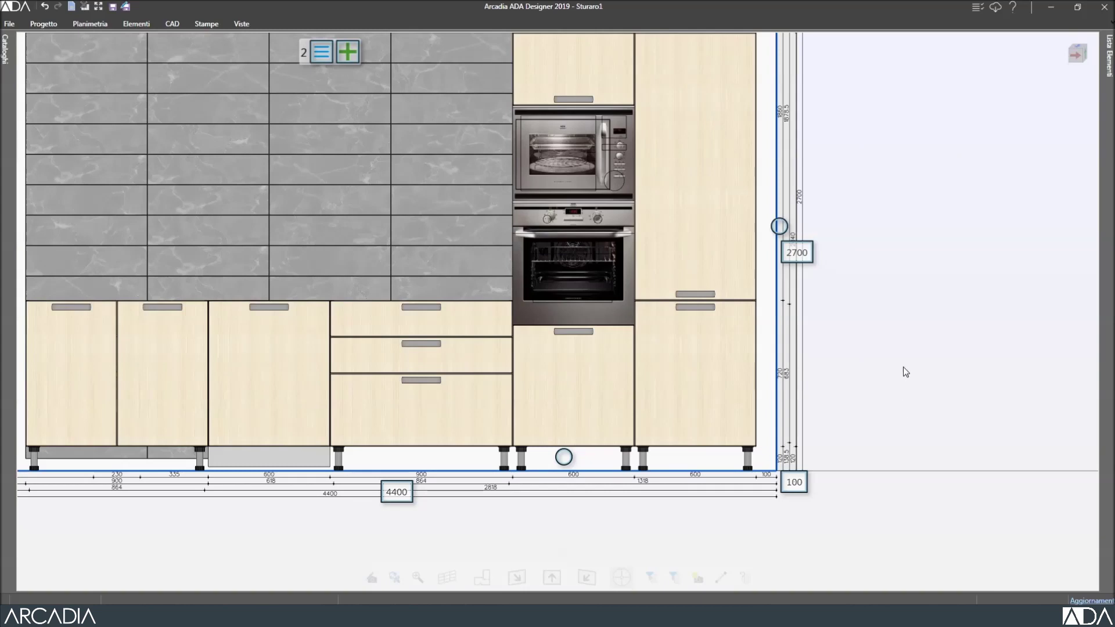
# - Measure the horizontal gap between the fridge column's outer side and the side wall in the front elevation
pyautogui.click(721, 577)
pyautogui.click(756, 408)
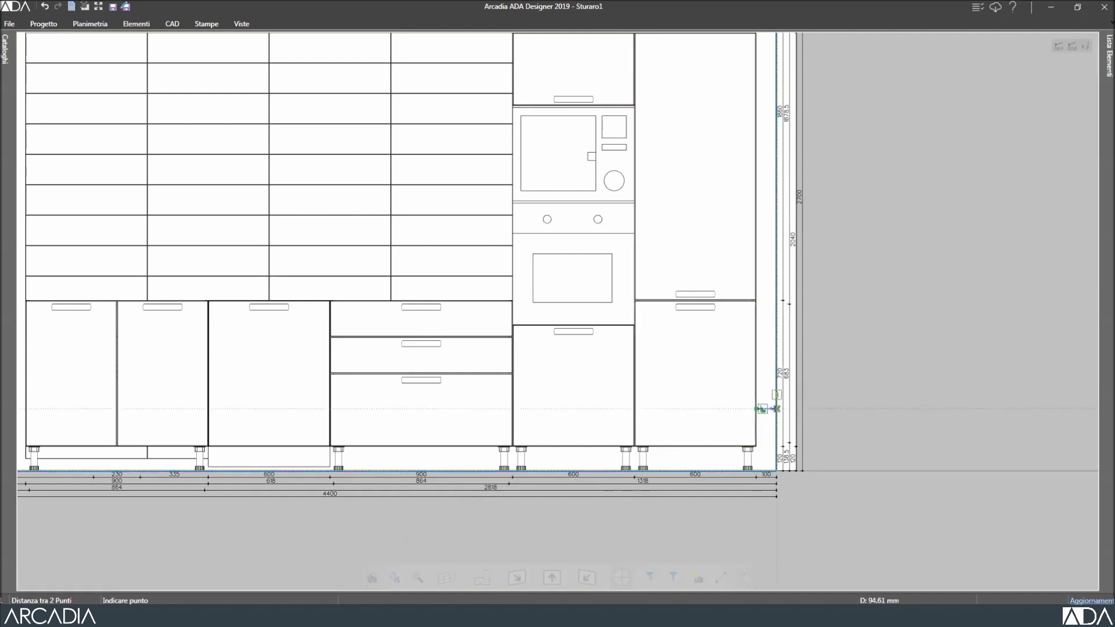
pyautogui.click(776, 409)
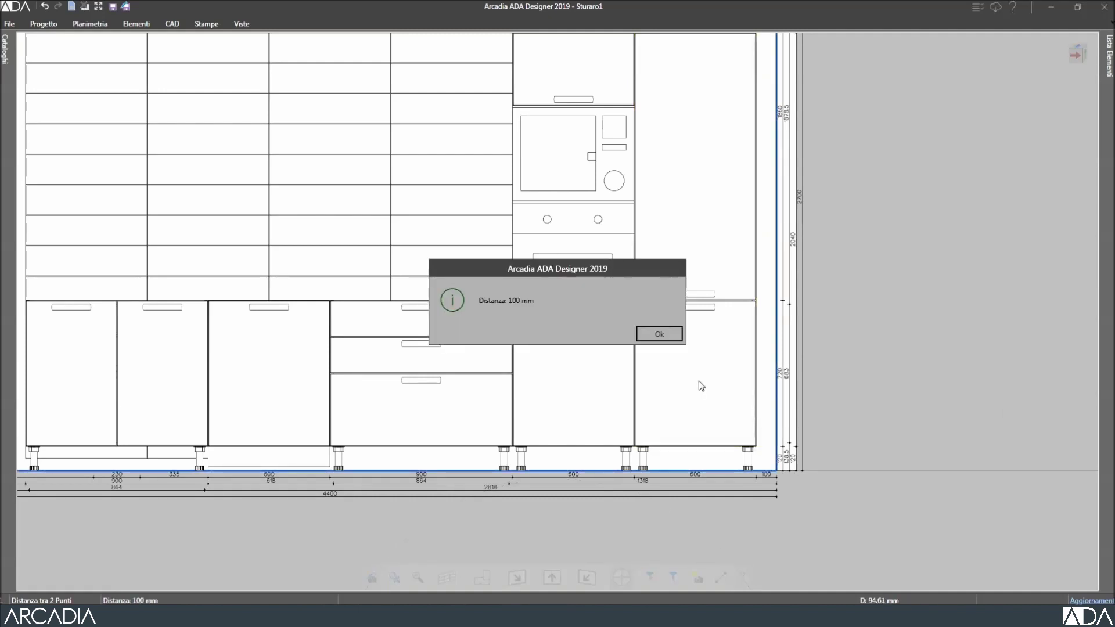
pyautogui.click(661, 335)
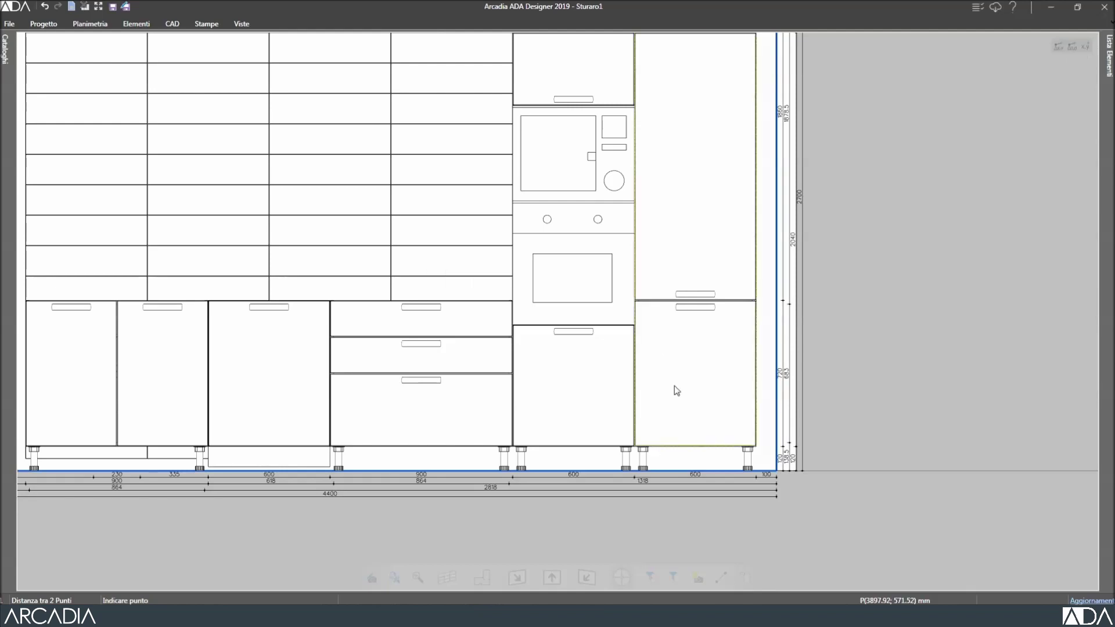
pyautogui.press('Escape')
# - Return to a perspective view and select the column filler RPCO20458 in the Riempitivi colonne h 204 family
pyautogui.moveTo(619, 540); pyautogui.dragTo(592, 500, button='middle')
pyautogui.scroll(2, 642, 419)
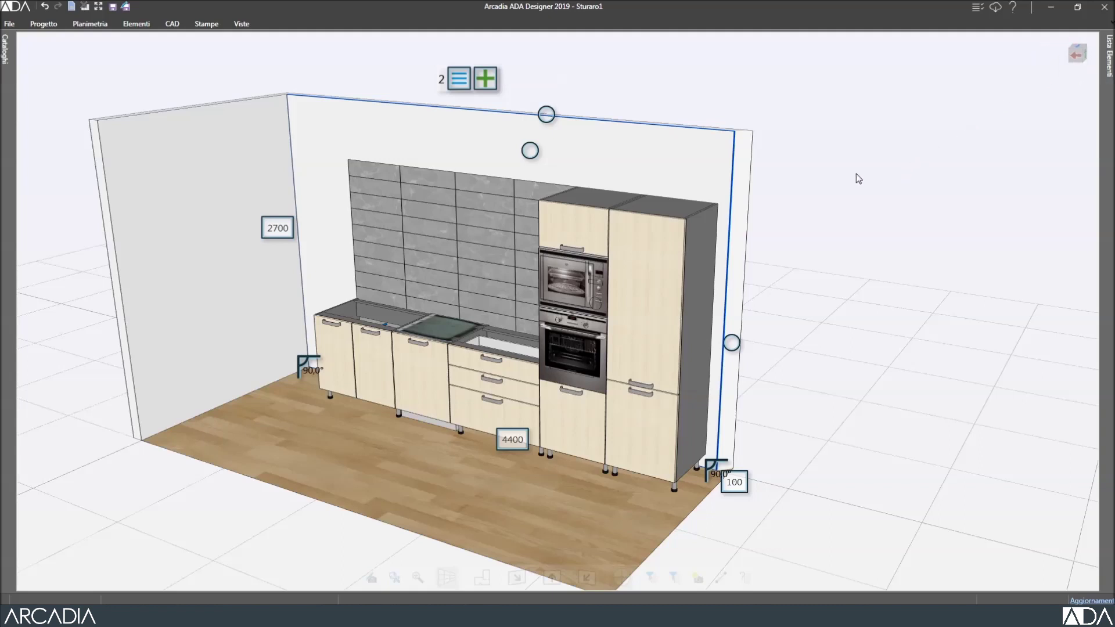
pyautogui.click(7, 50)
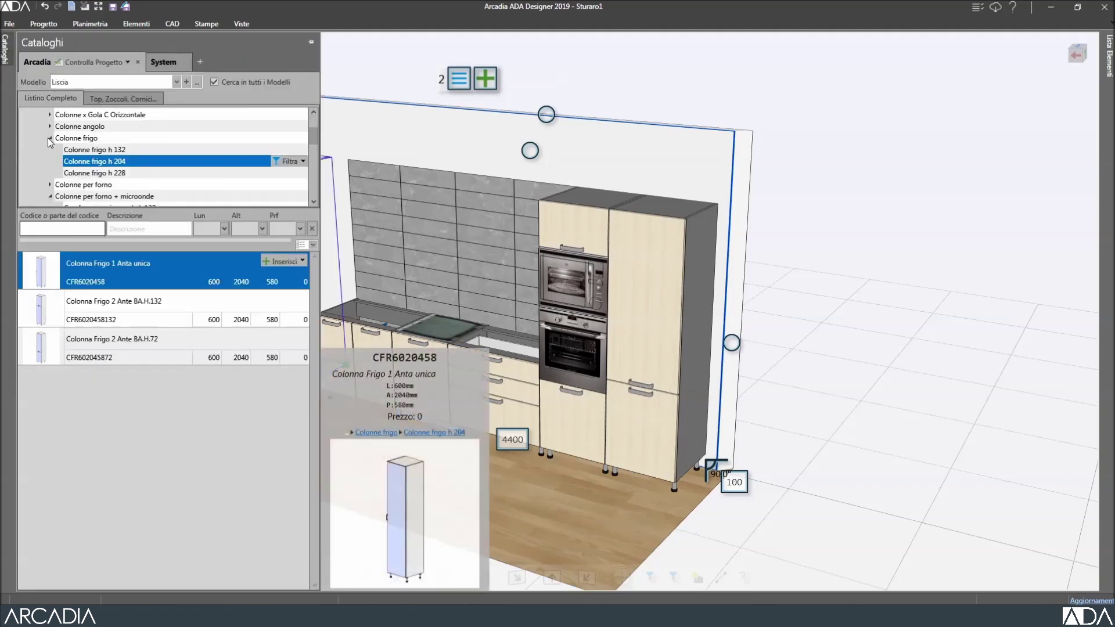
pyautogui.click(49, 138)
pyautogui.click(50, 162)
pyautogui.moveTo(315, 140); pyautogui.dragTo(314, 154)
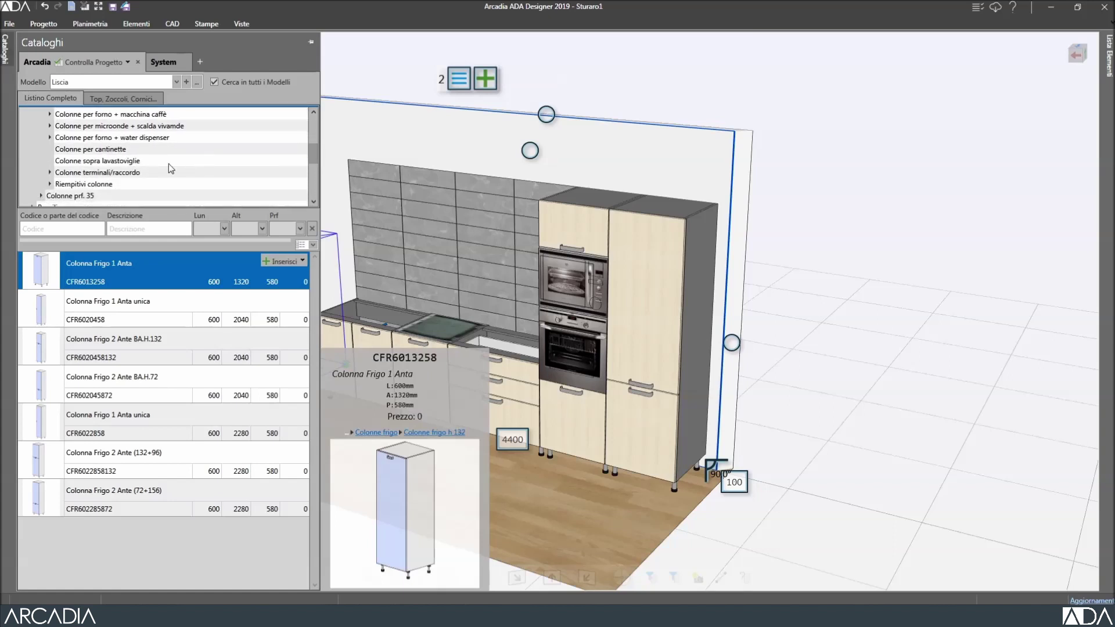
pyautogui.click(102, 184)
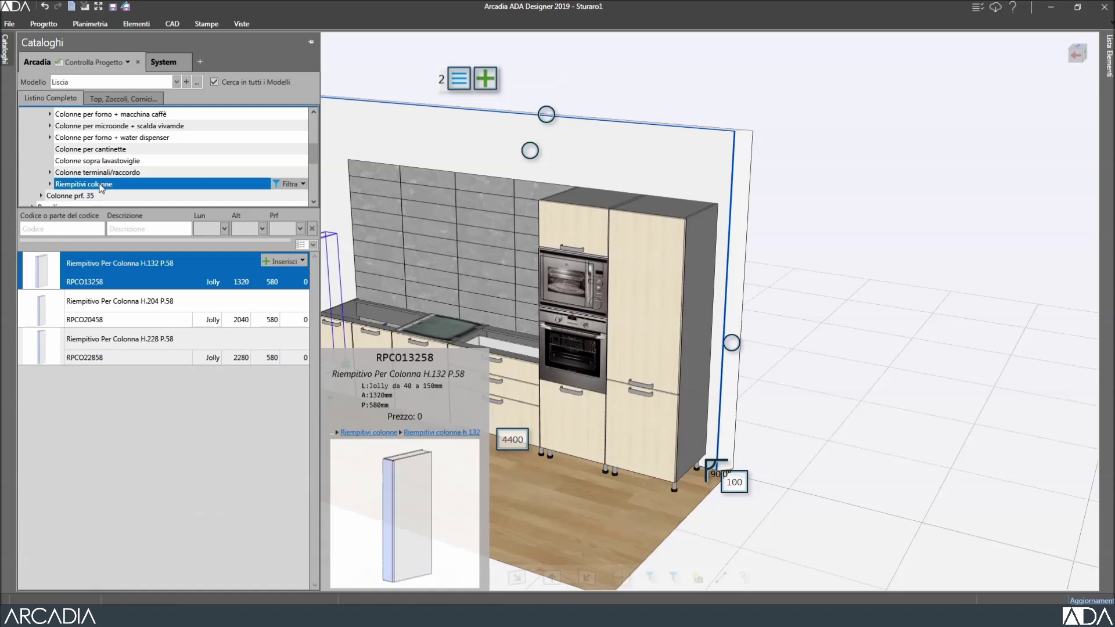
pyautogui.click(52, 184)
pyautogui.scroll(-1, 116, 174)
pyautogui.click(124, 170)
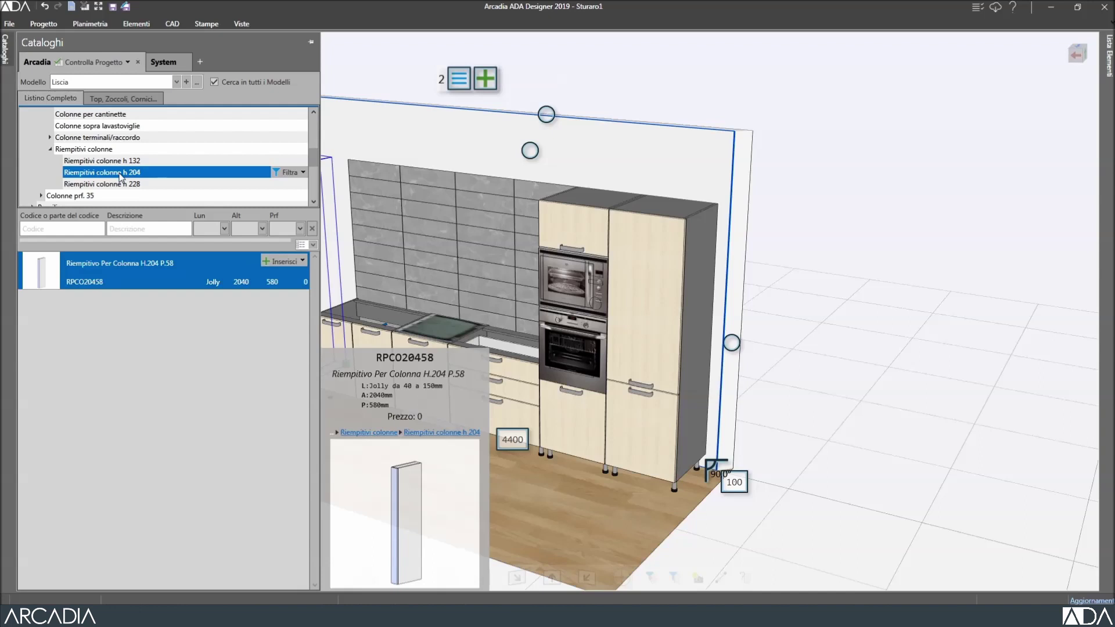
# - Insert the RPCO20458 filler between the fridge column and the side wall with a length of 100 mm
pyautogui.click(279, 262)
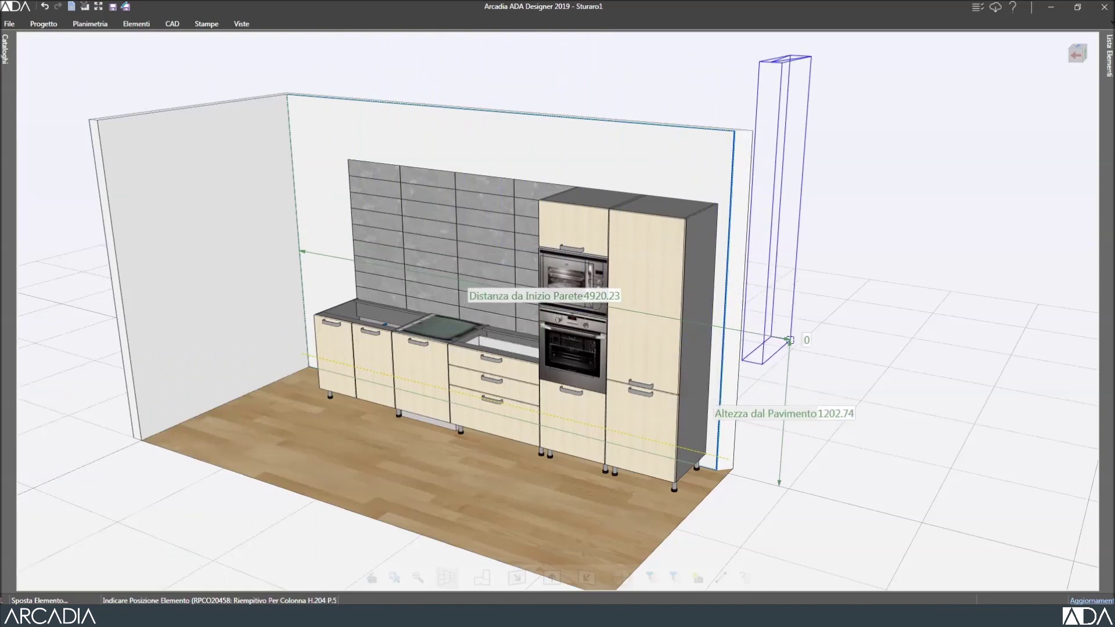
pyautogui.click(723, 351)
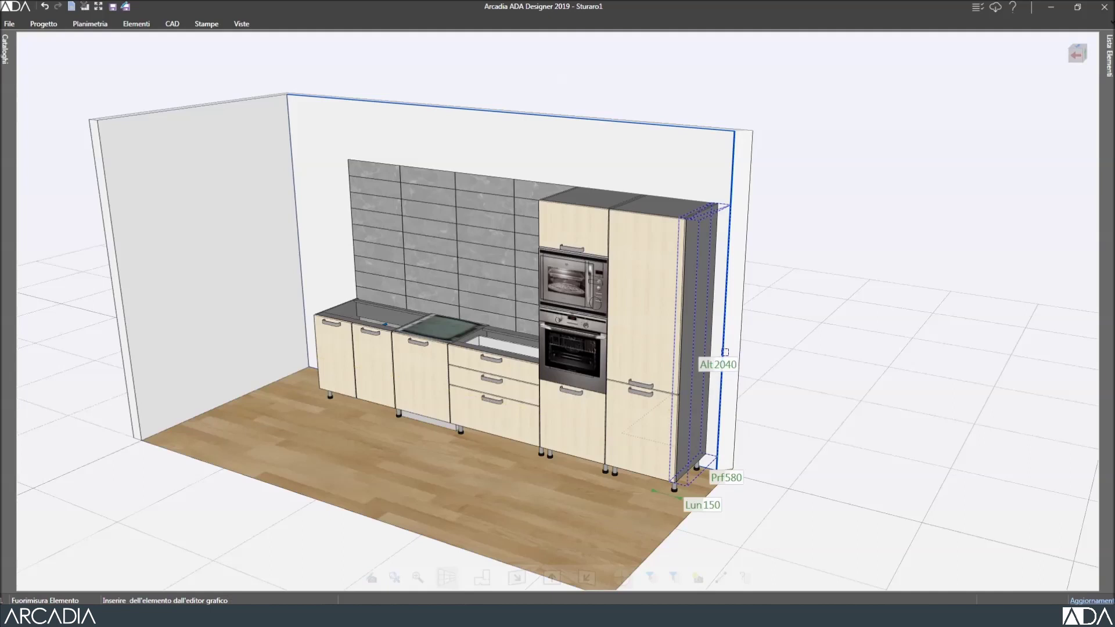
pyautogui.click(665, 329)
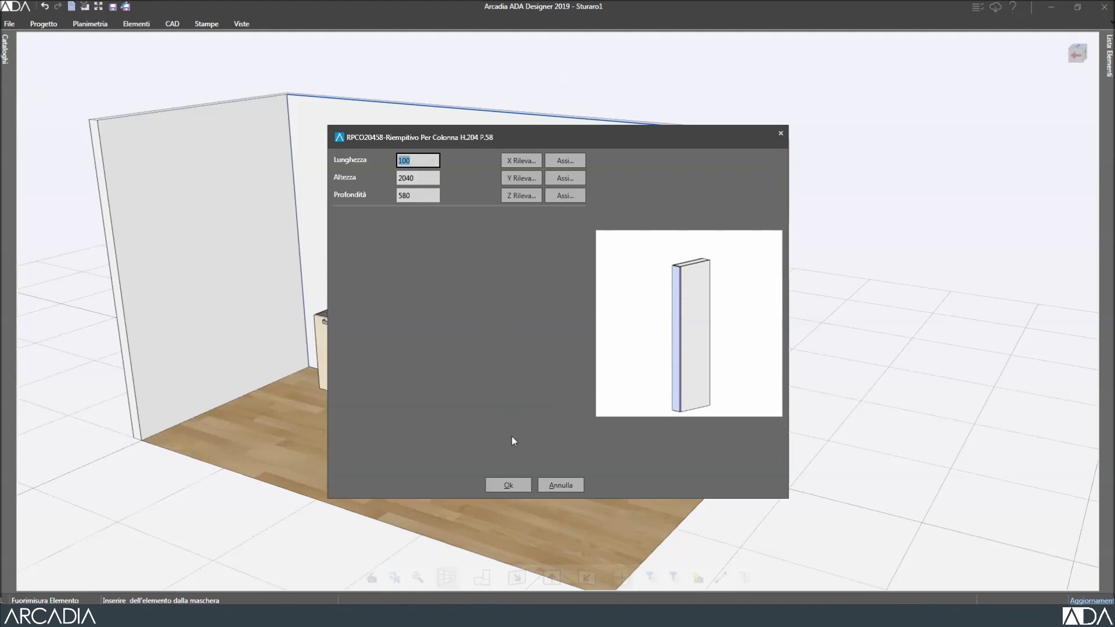
pyautogui.click(516, 483)
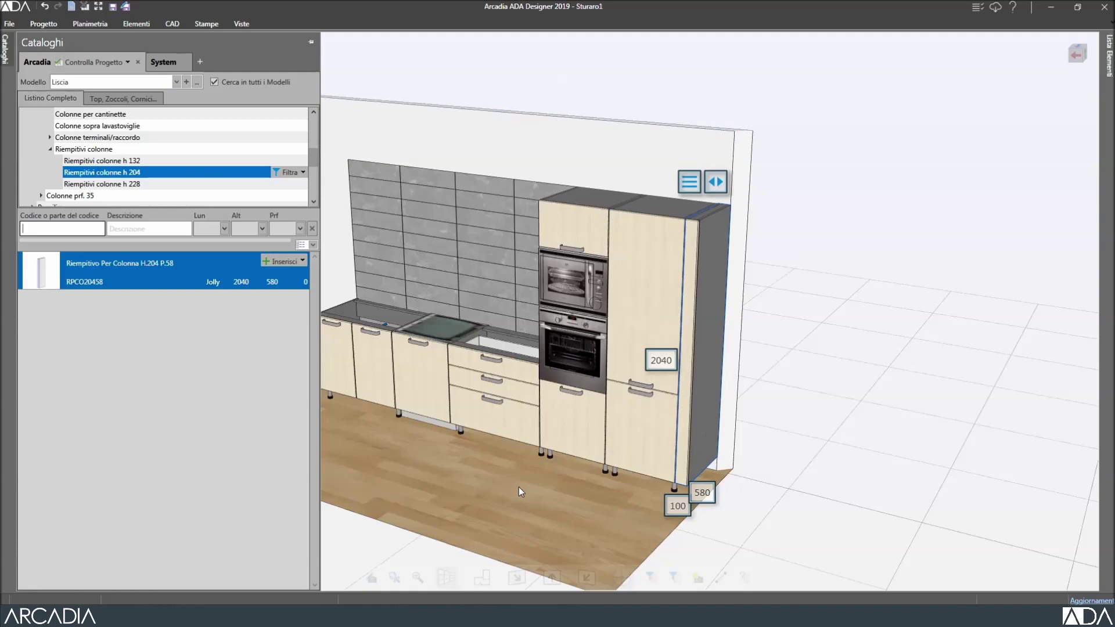
pyautogui.moveTo(514, 494)
pyautogui.mouseDown(button='middle')
pyautogui.moveTo(573, 498)
pyautogui.moveTo(530, 510)
pyautogui.moveTo(530, 488)
pyautogui.mouseUp(button='middle')
pyautogui.moveTo(368, 296); pyautogui.dragTo(409, 274, button='middle')
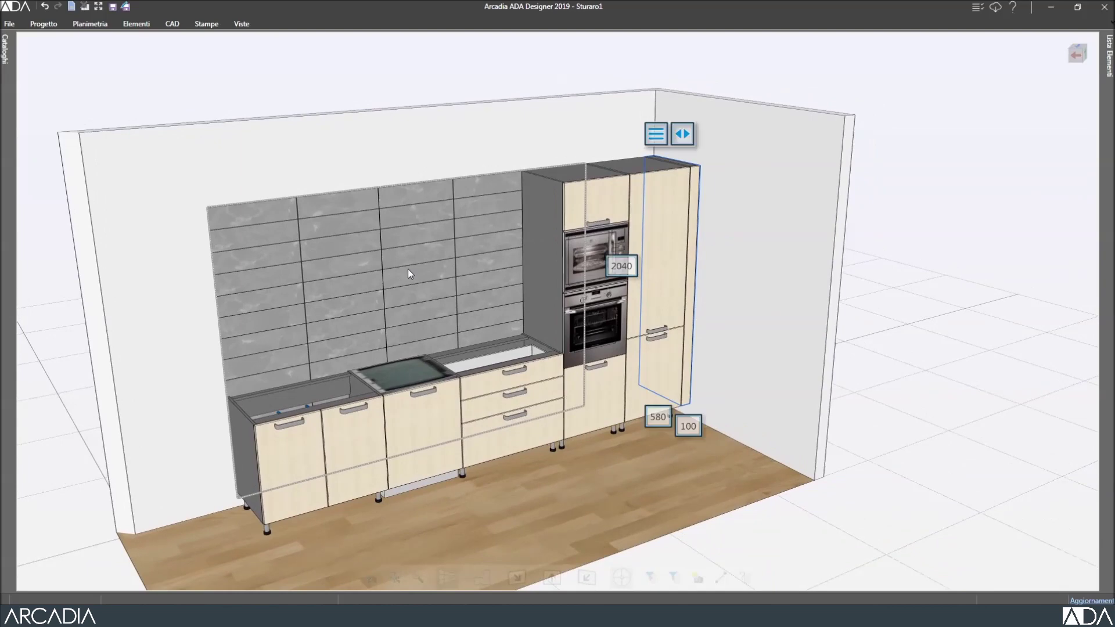
pyautogui.click(313, 96)
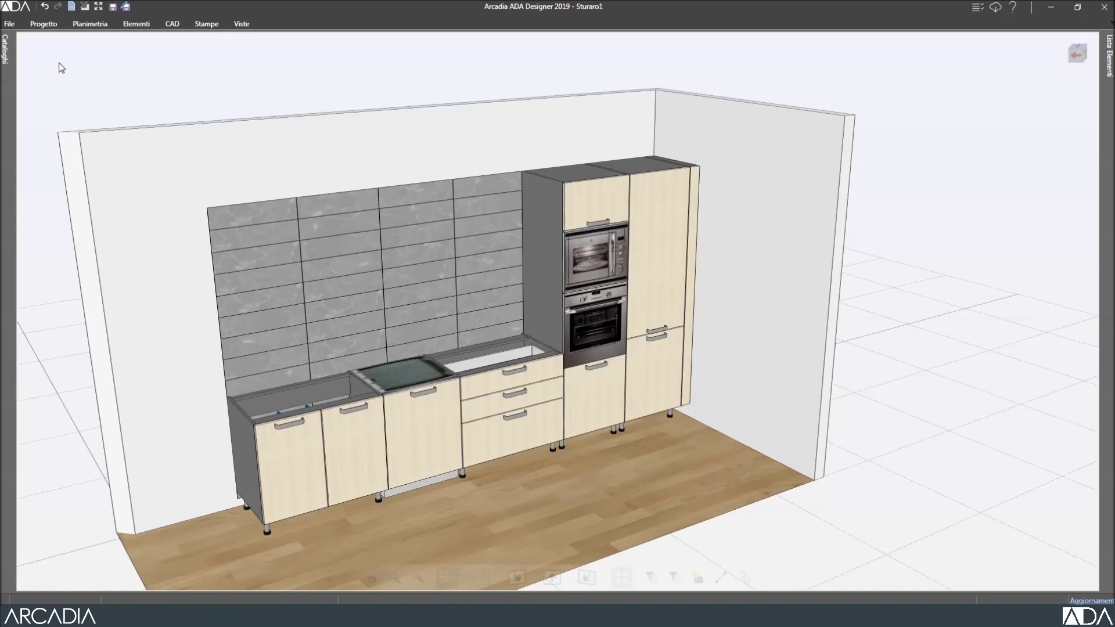
# - Select the wall unit Pensile 60/72/35 1 Anta PN607208 in the Pensili normali h 72 family
pyautogui.moveTo(7, 49)
pyautogui.moveTo(311, 166); pyautogui.dragTo(313, 132)
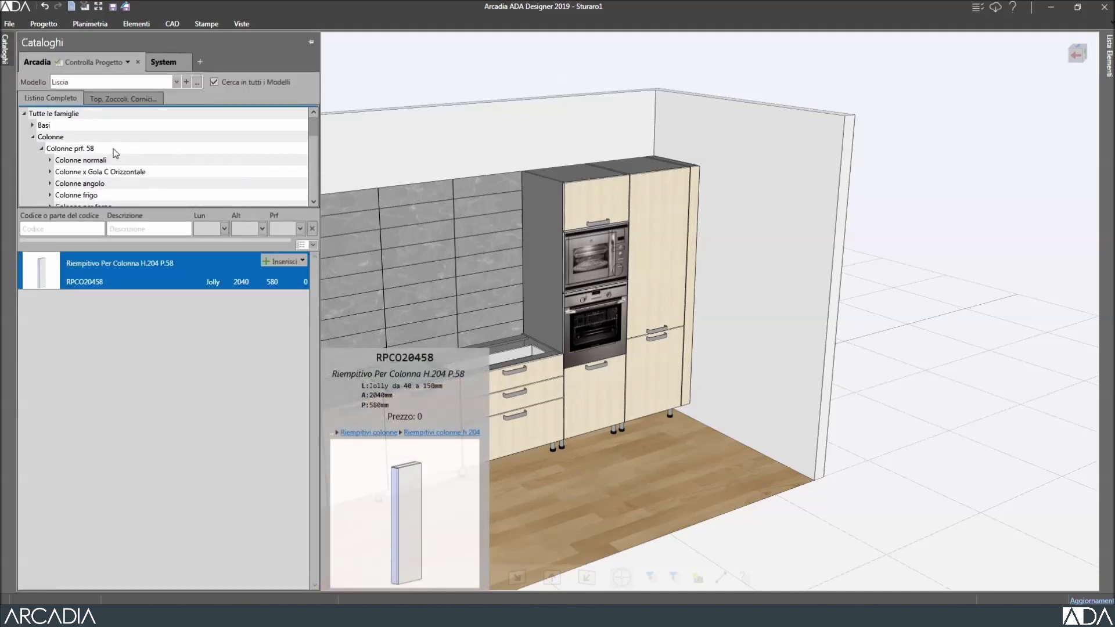
pyautogui.click(33, 138)
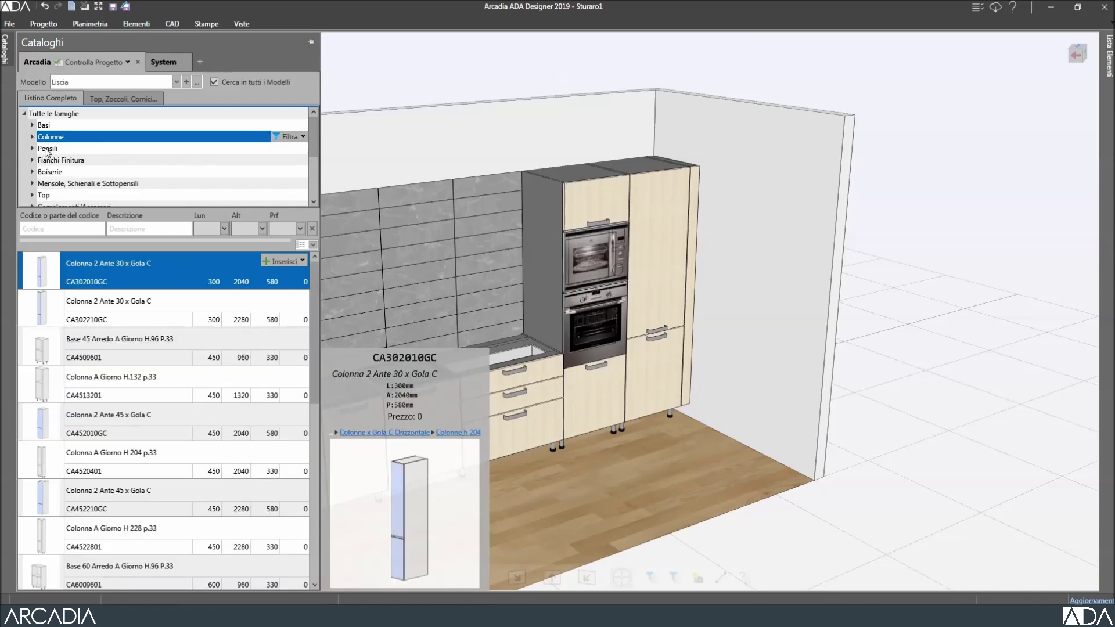
pyautogui.click(33, 149)
pyautogui.click(41, 160)
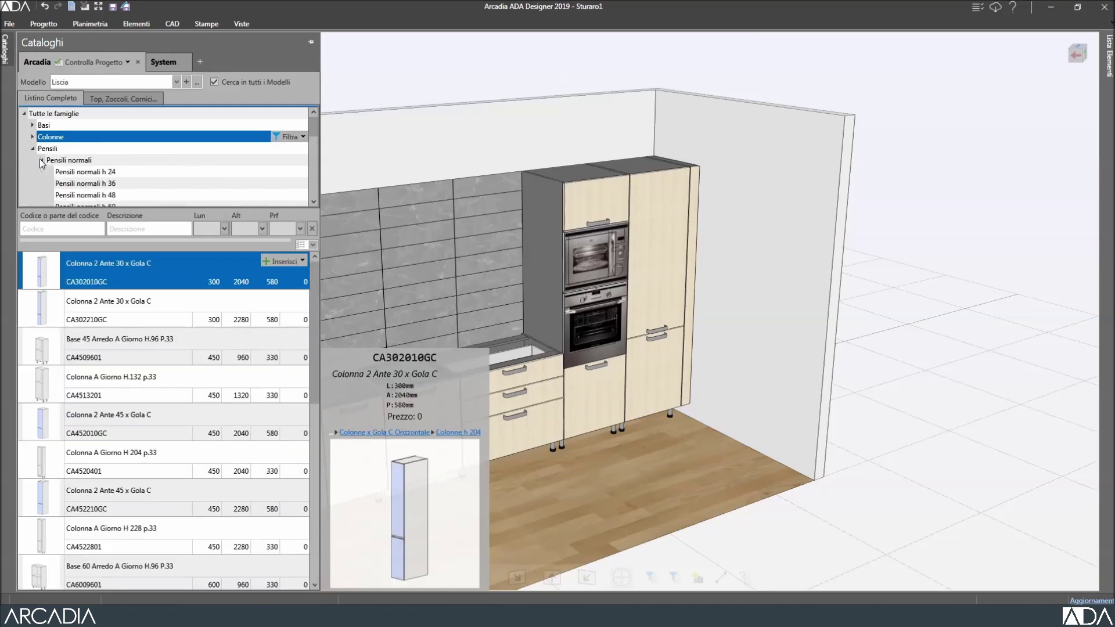
pyautogui.moveTo(313, 134); pyautogui.dragTo(310, 143)
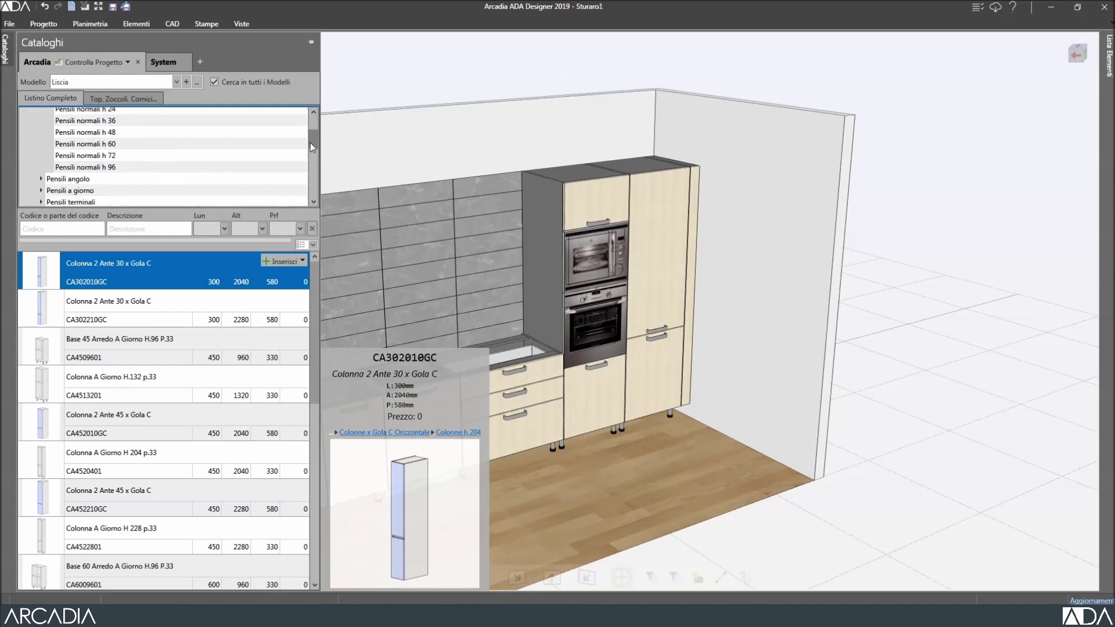
pyautogui.click(118, 158)
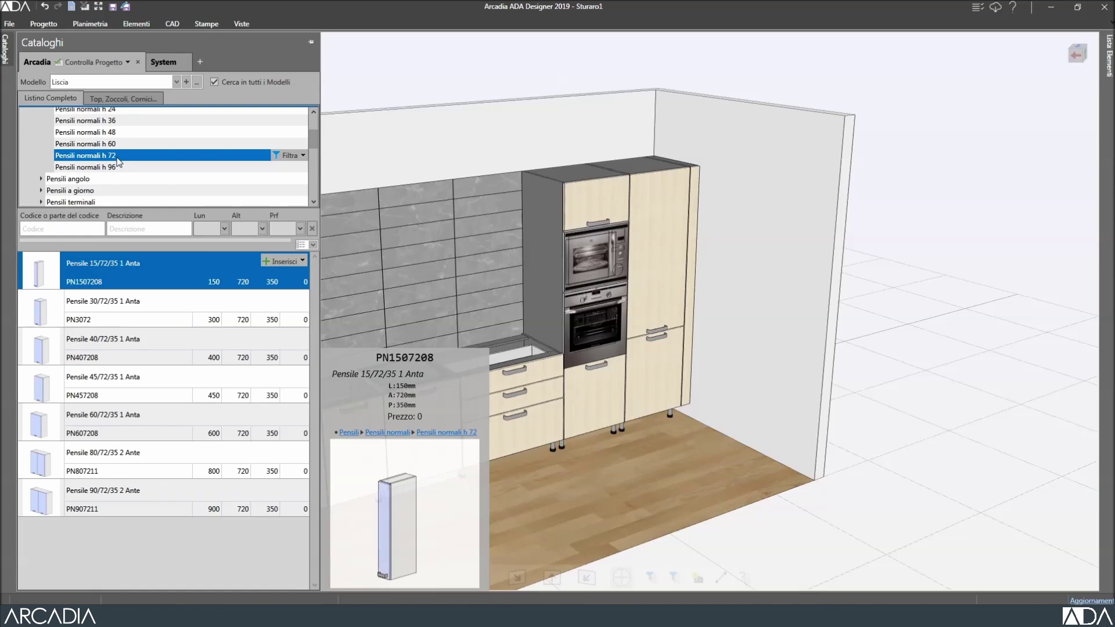
pyautogui.click(177, 425)
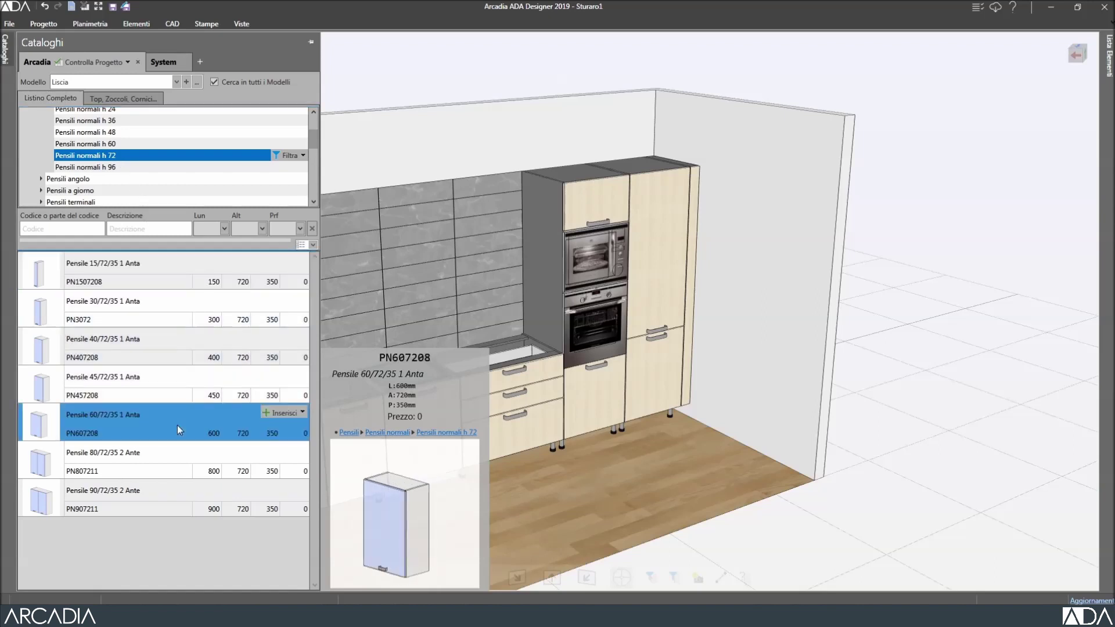
# - Insert the PN607208 wall unit above the dishwasher base with the door opening set to Destra (CDX)
pyautogui.click(282, 412)
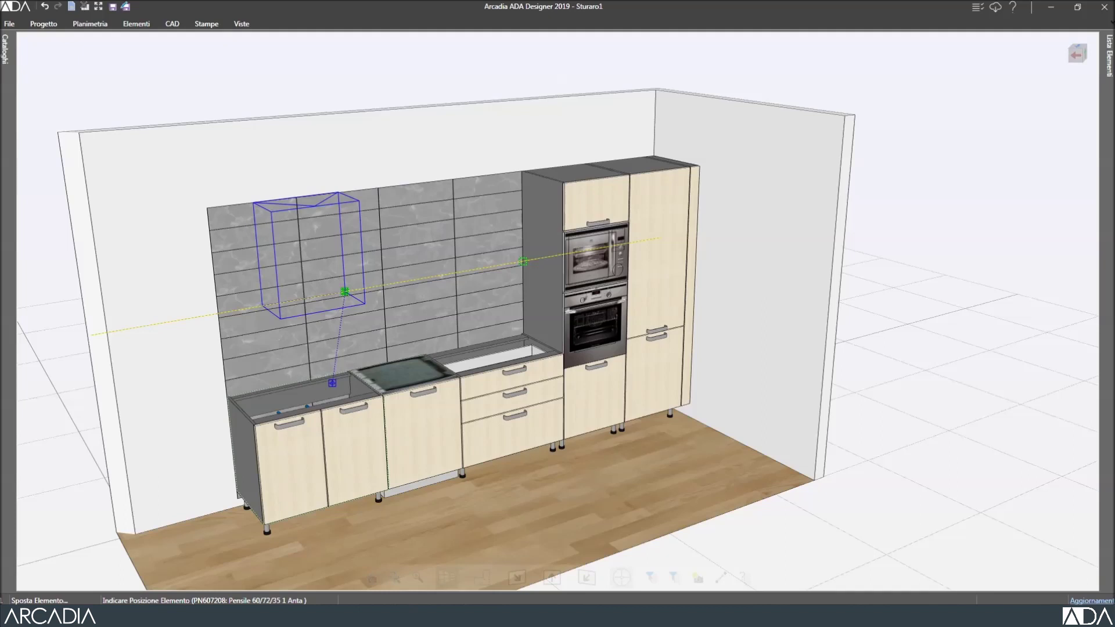
pyautogui.click(388, 373)
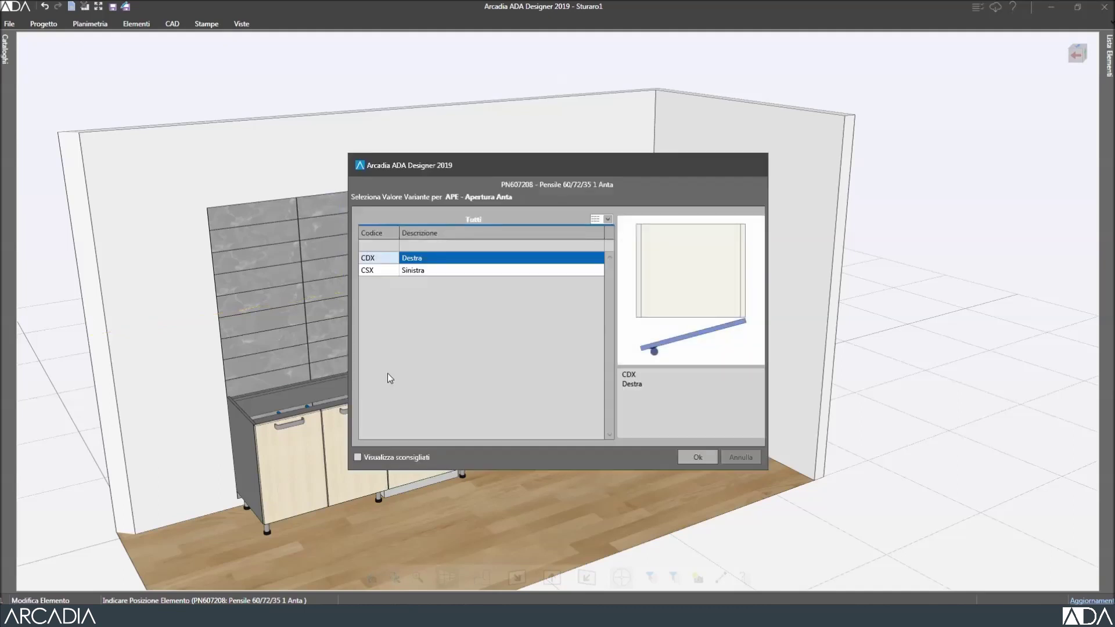
pyautogui.click(694, 458)
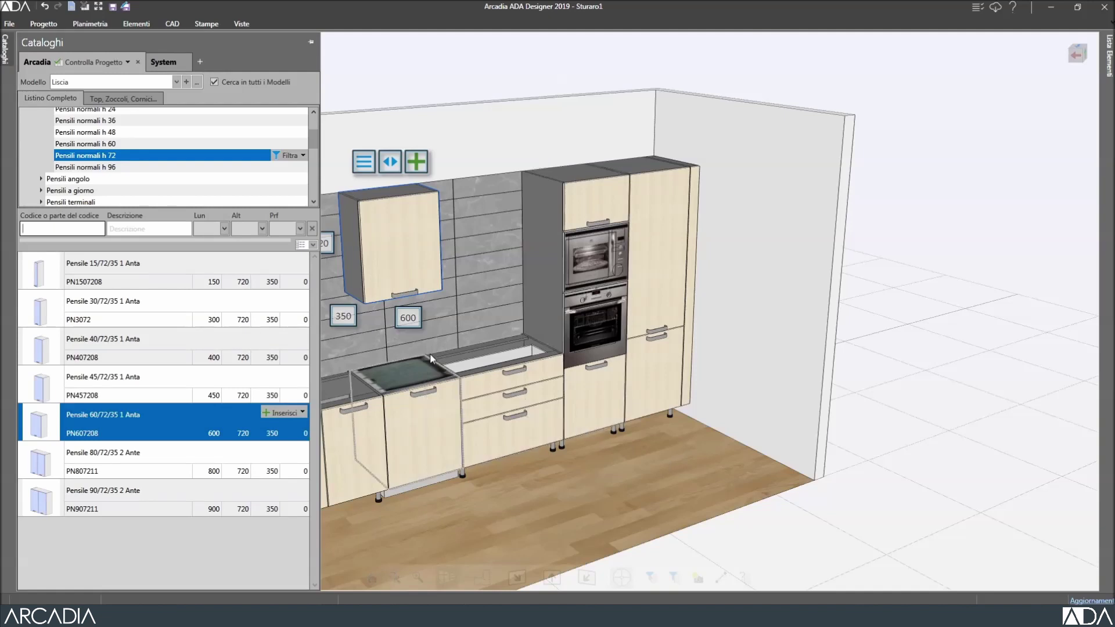
# - Filter the Pensili scolapiatti h 72 family to dish-drainer wall units with a length of 900
pyautogui.click(312, 144)
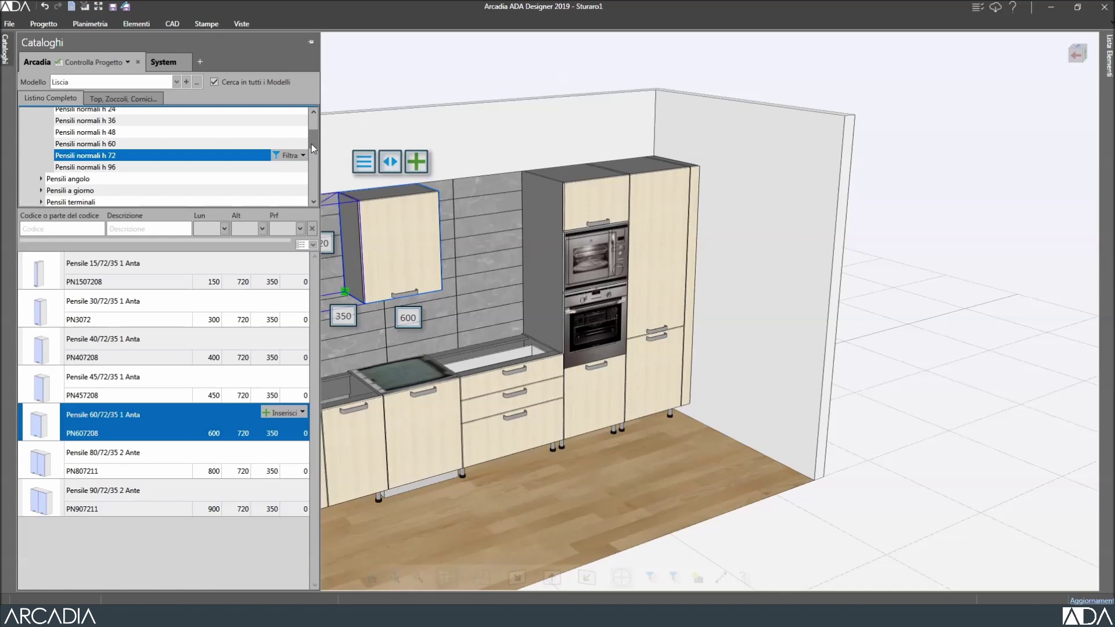
pyautogui.scroll(-2, 311, 148)
pyautogui.click(42, 169)
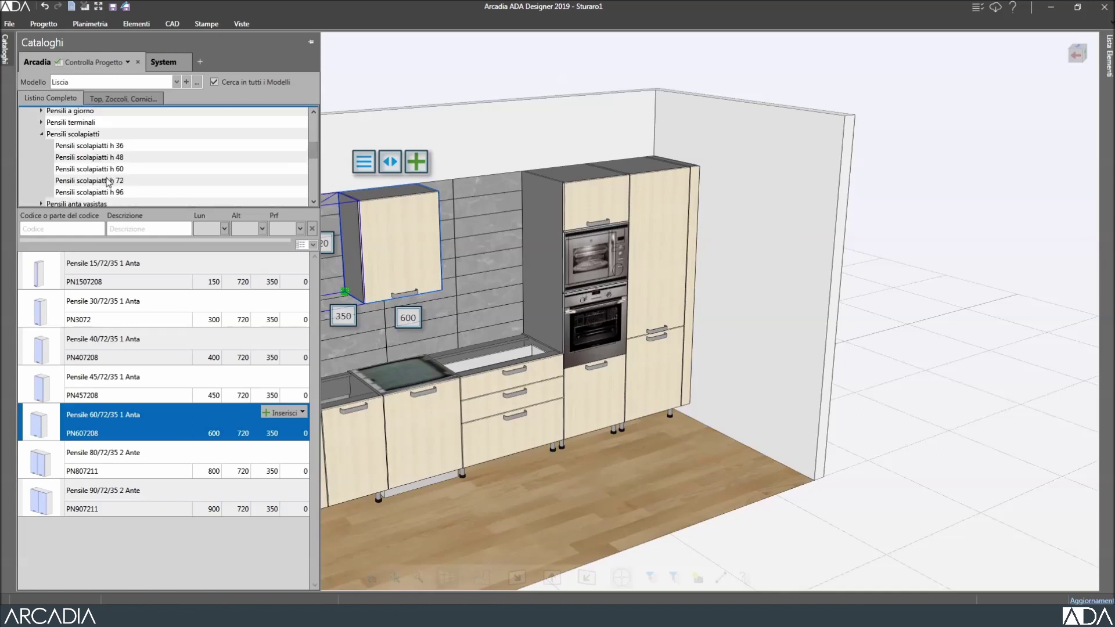
pyautogui.click(108, 180)
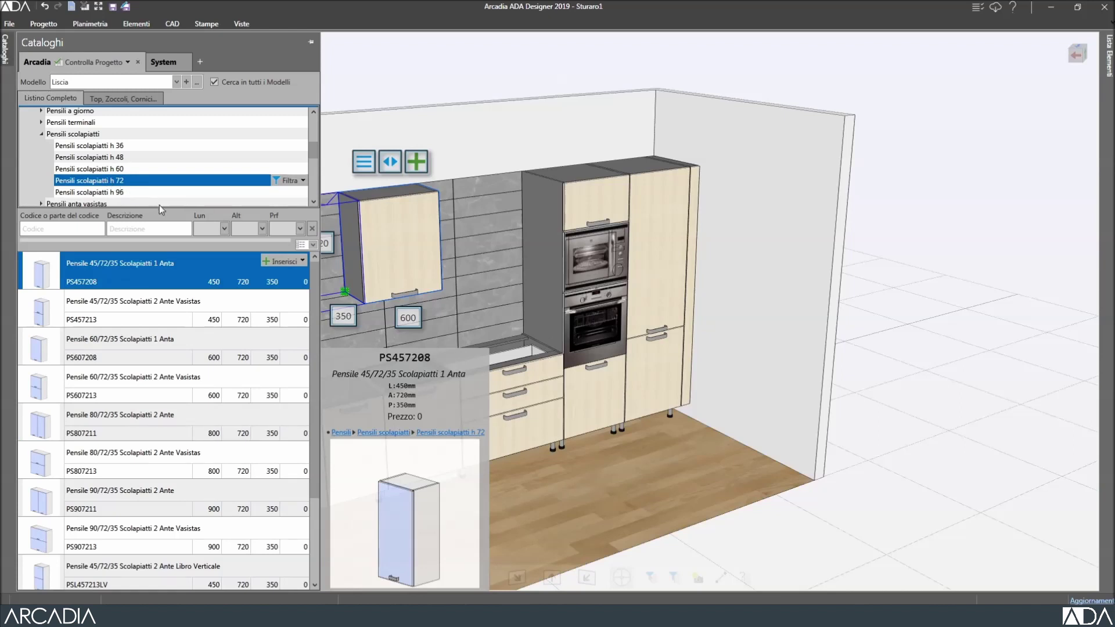
pyautogui.click(224, 229)
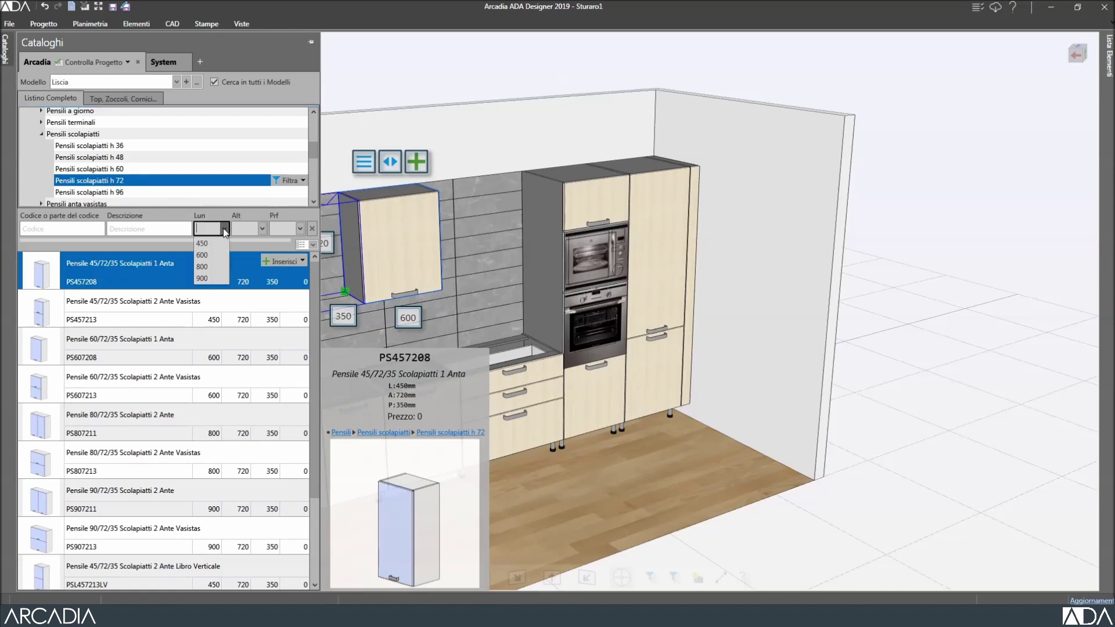
pyautogui.click(212, 277)
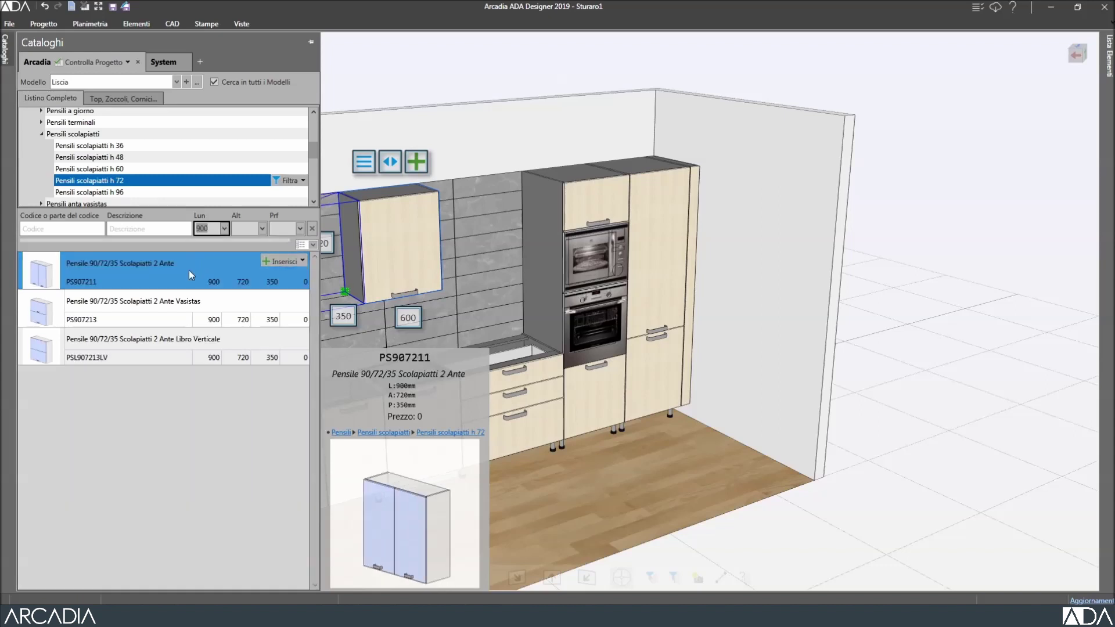
# - Insert the two-door dish-drainer wall unit PSL907213LV (Libro Verticale) beside the existing wall unit, above the sink base
pyautogui.click(165, 341)
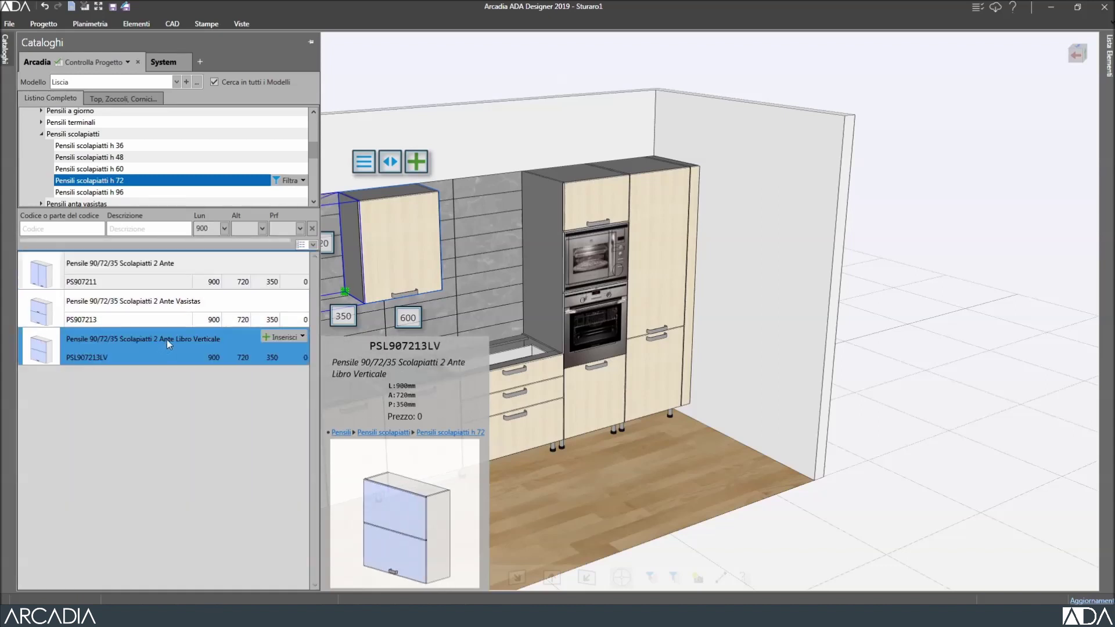
pyautogui.click(277, 337)
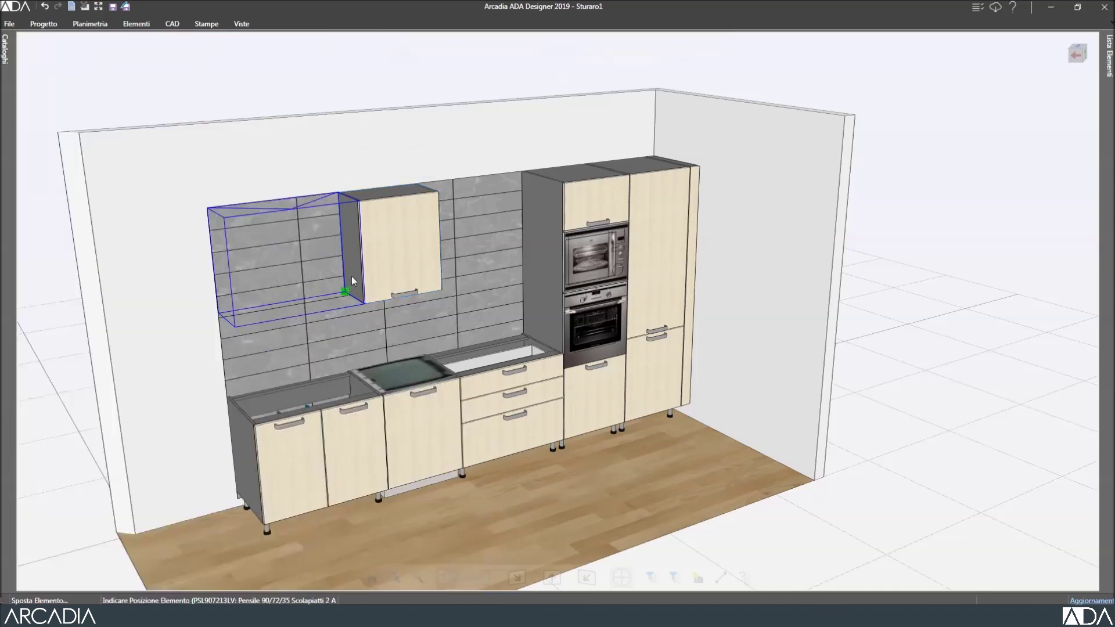
pyautogui.press('Escape')
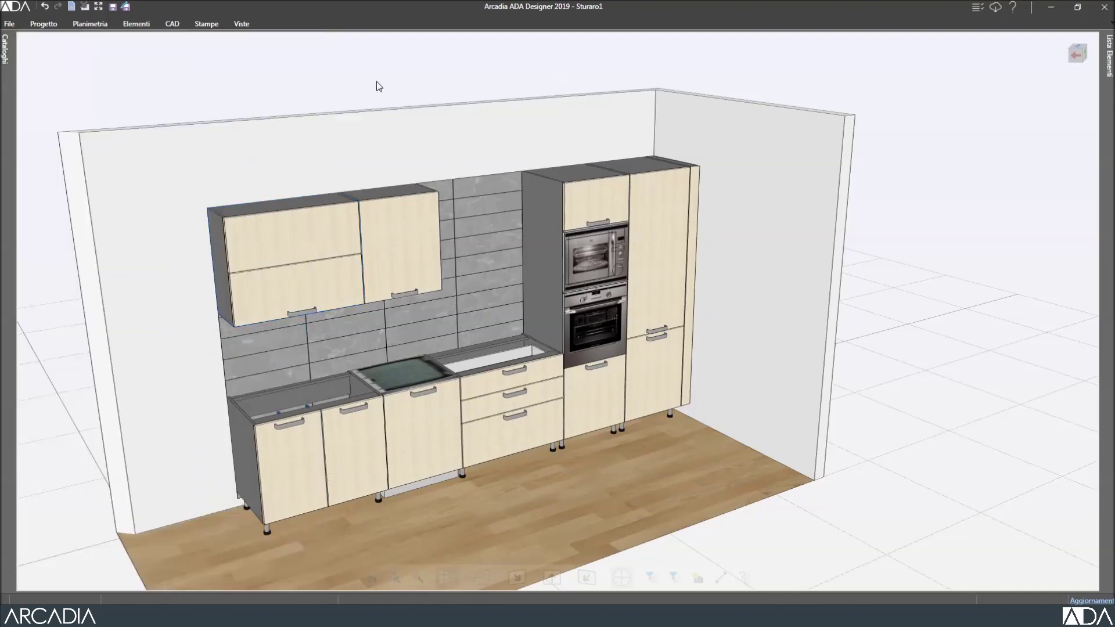
# - Change the oven column's FIANCO SX variant to match the larice corda opaco finish of its upper door
pyautogui.click(541, 218)
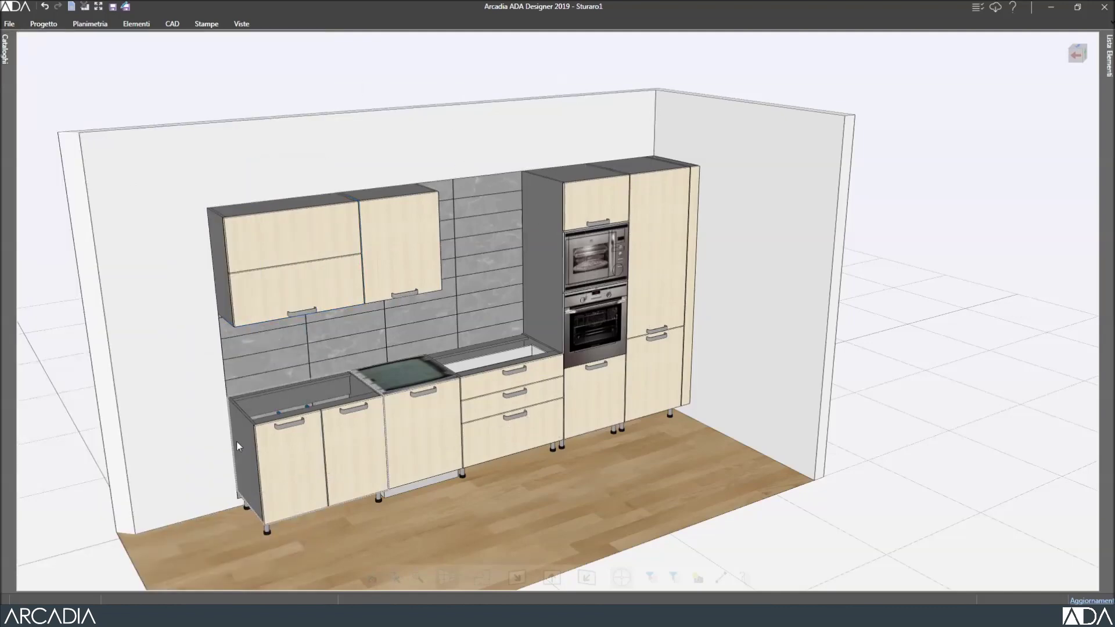
pyautogui.click(541, 230)
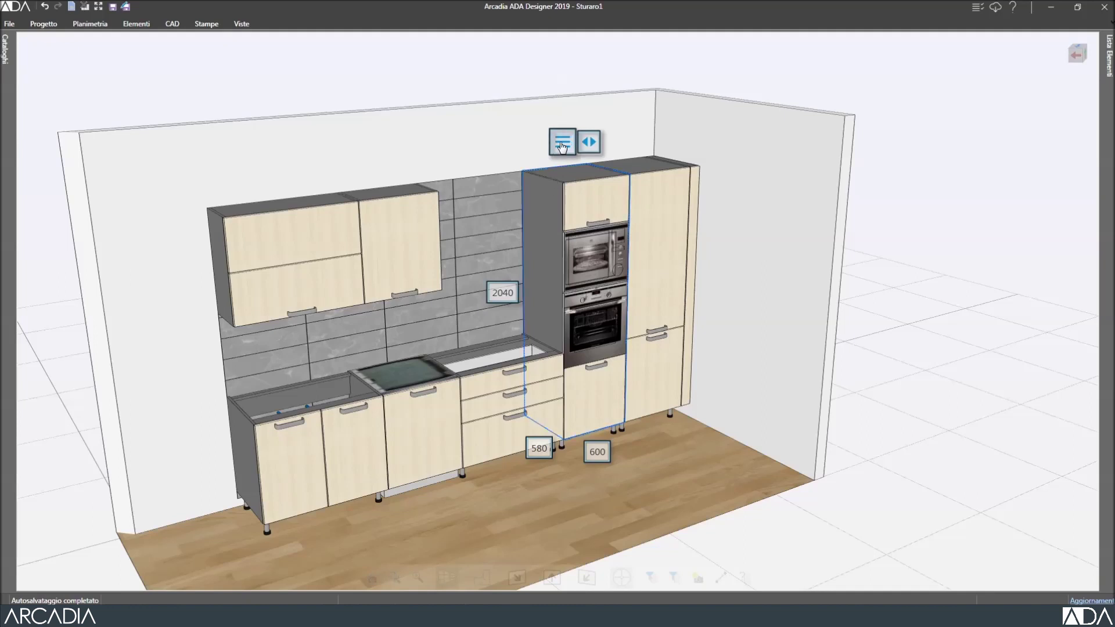
pyautogui.click(561, 144)
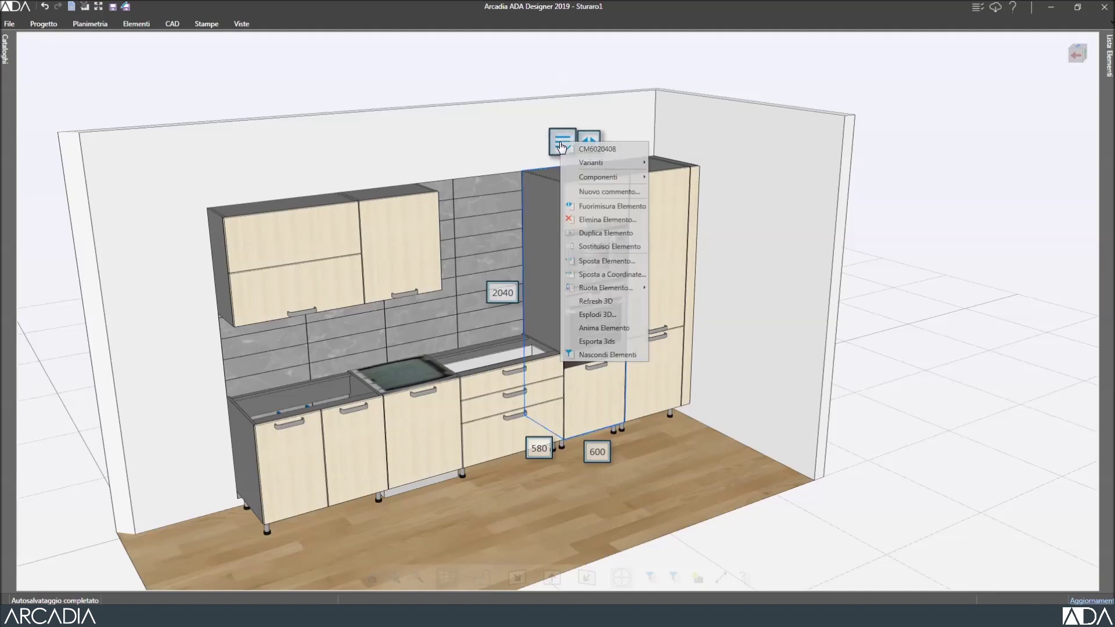
pyautogui.moveTo(577, 167)
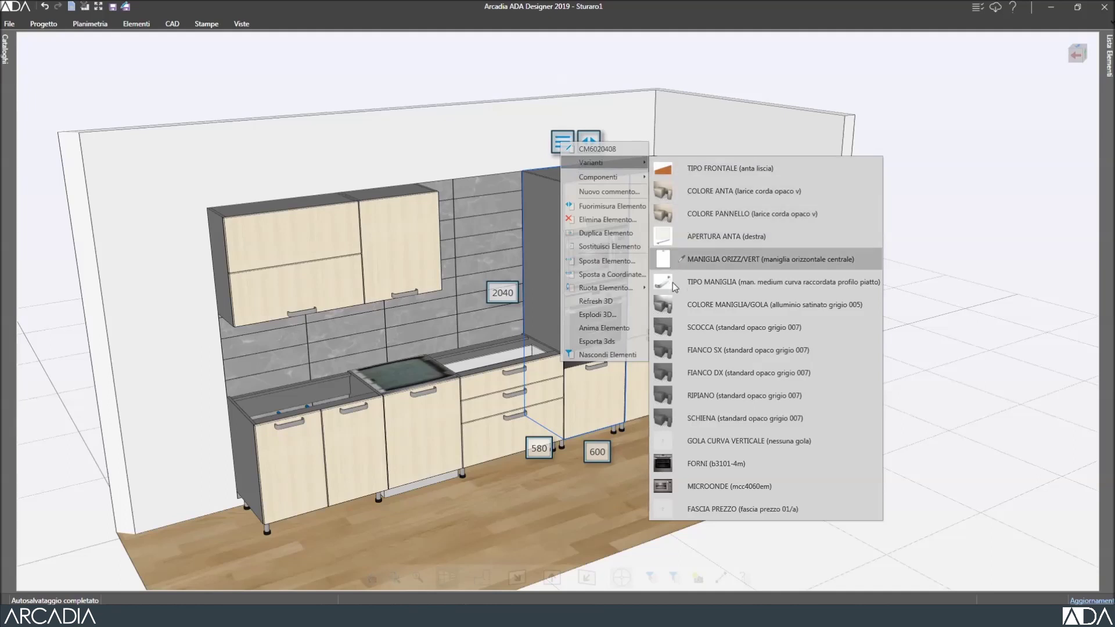
pyautogui.click(680, 349)
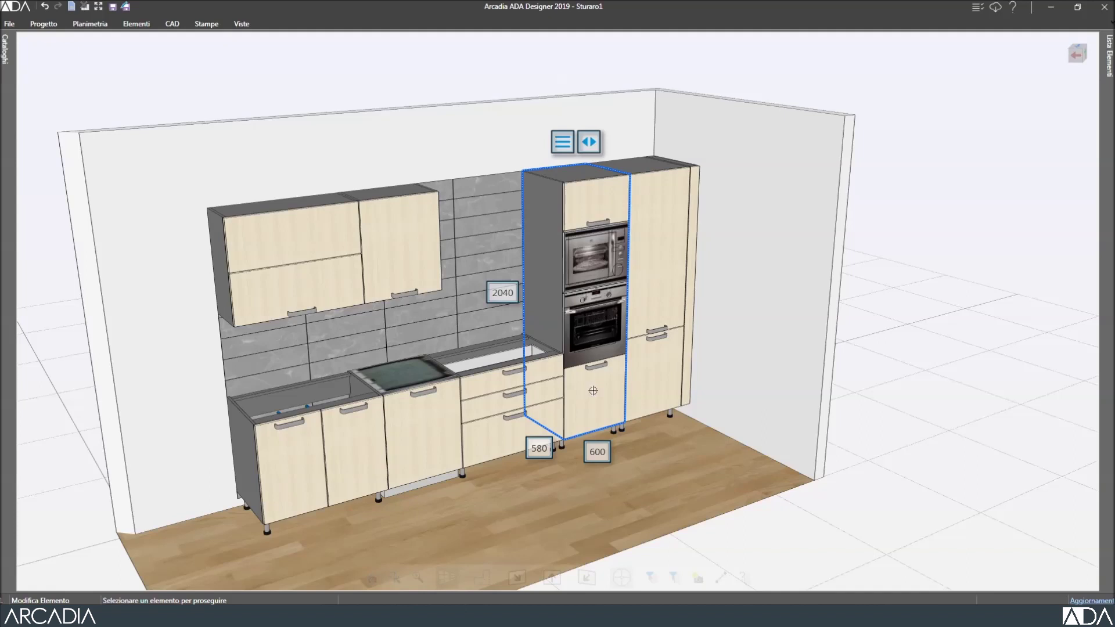
pyautogui.click(598, 202)
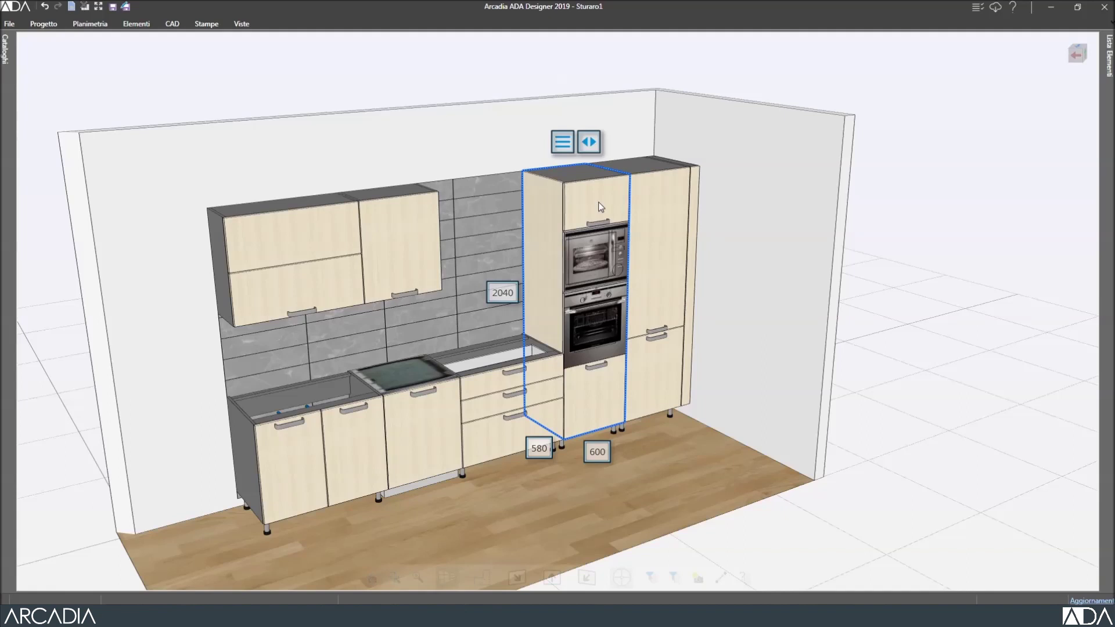
# - Change the sink base's FIANCO SX variant to match the larice corda opaco finish of its door
pyautogui.click(239, 445)
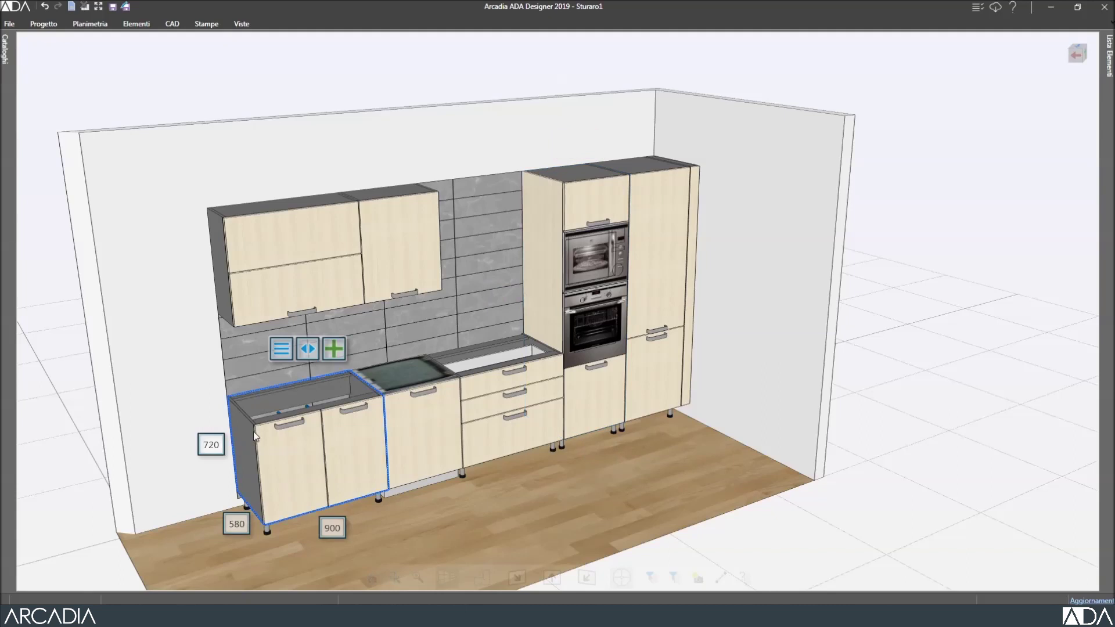
pyautogui.click(285, 356)
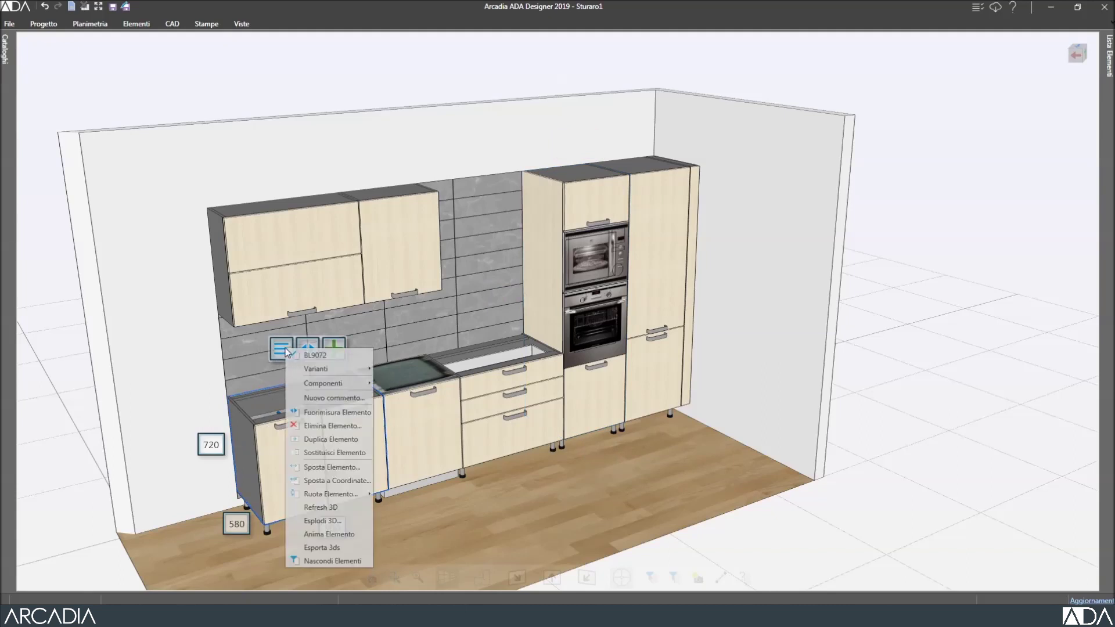
pyautogui.moveTo(305, 368)
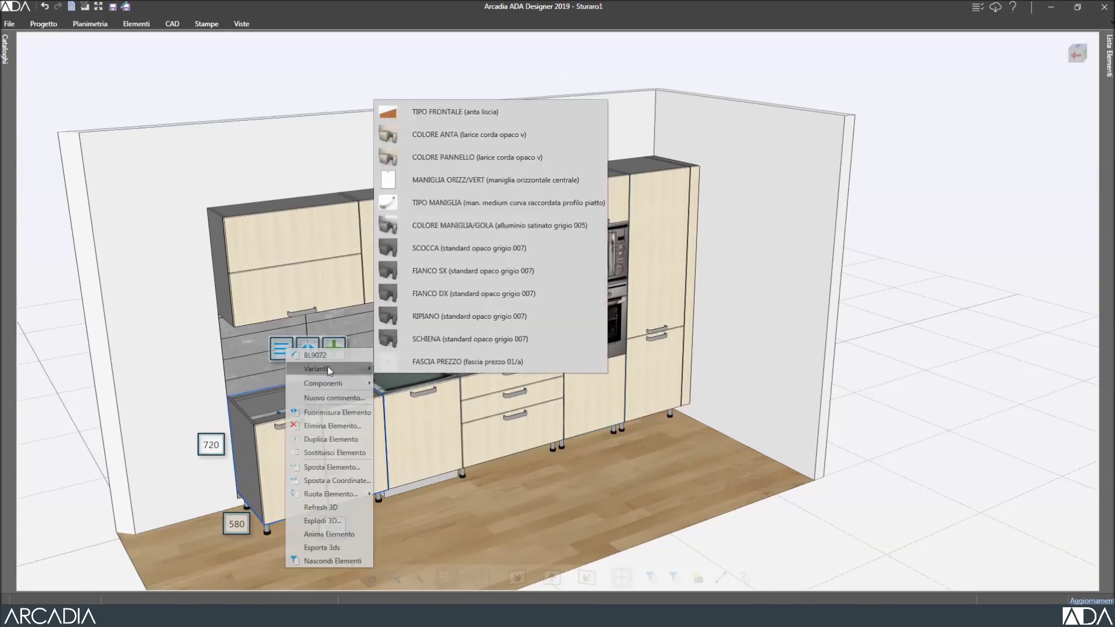
pyautogui.click(407, 270)
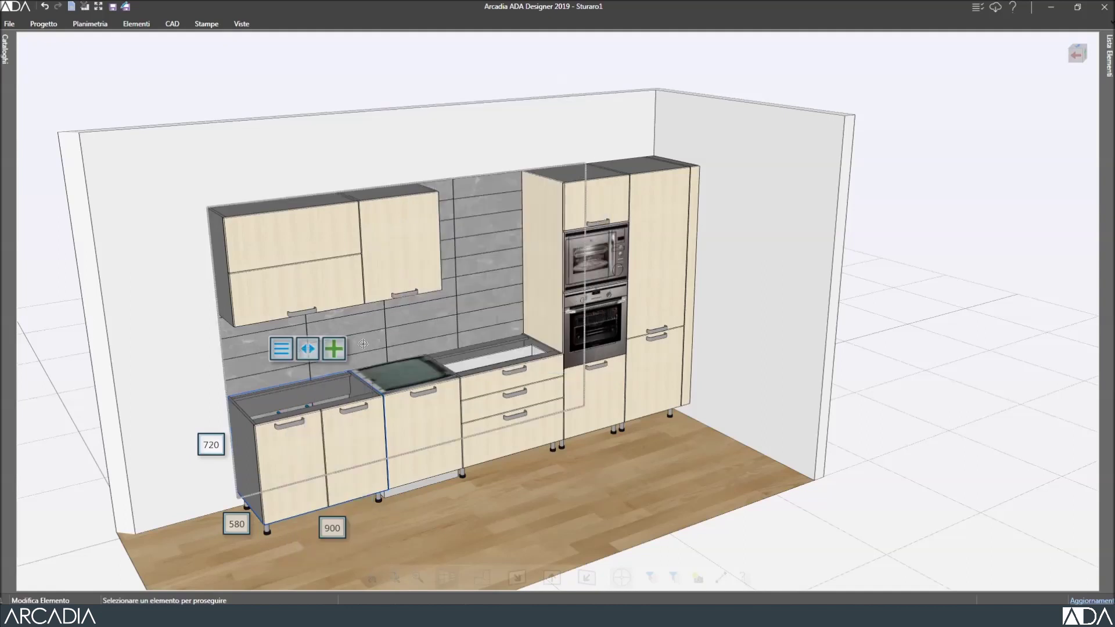
pyautogui.click(289, 451)
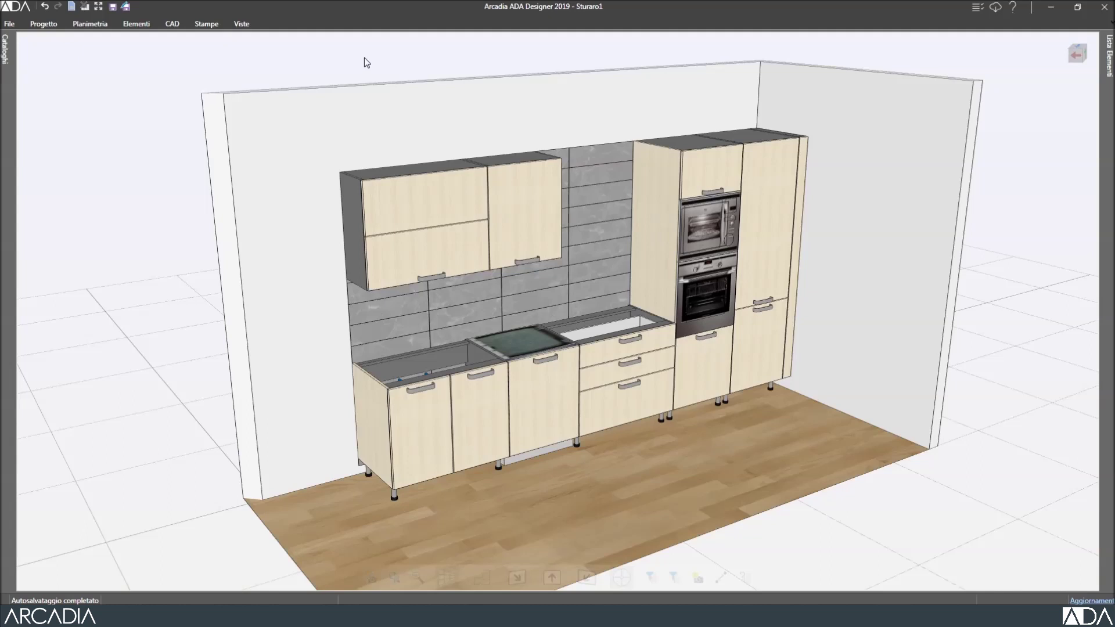
# - List the SIEMENS hobs under Elettrodomestici, Piani Cottura, with the dimension filters cleared
pyautogui.click(8, 51)
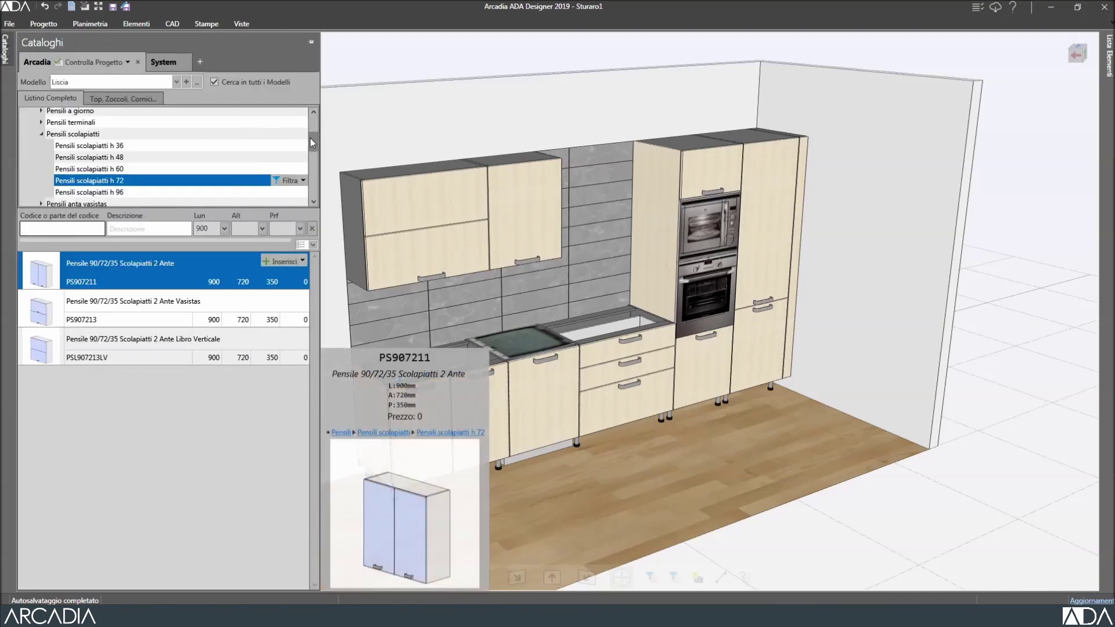
pyautogui.moveTo(312, 141); pyautogui.dragTo(311, 178)
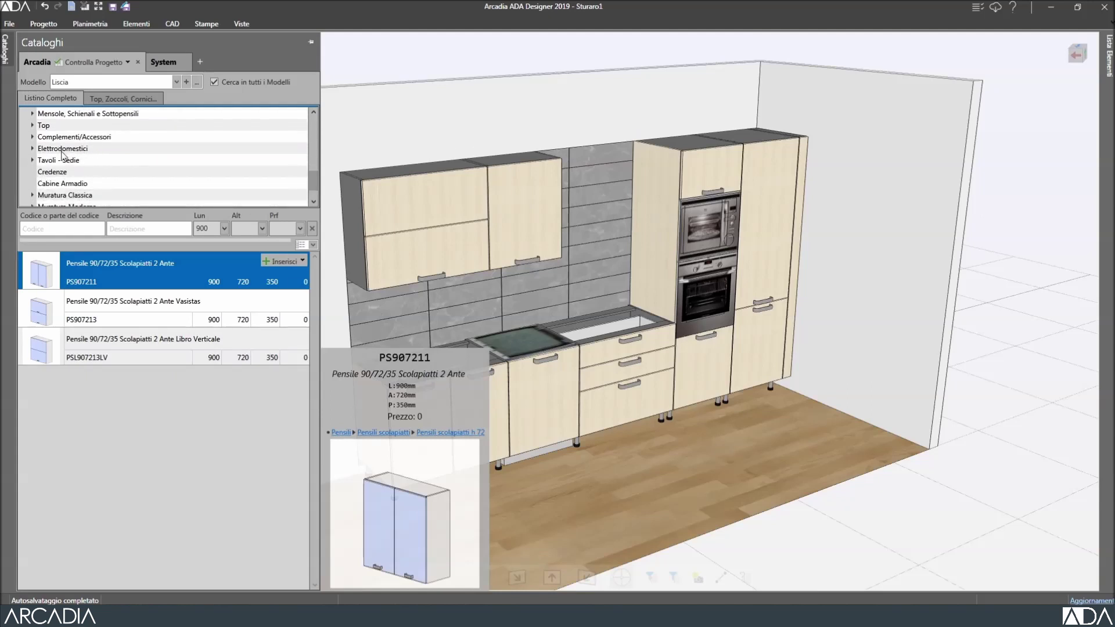
pyautogui.click(33, 149)
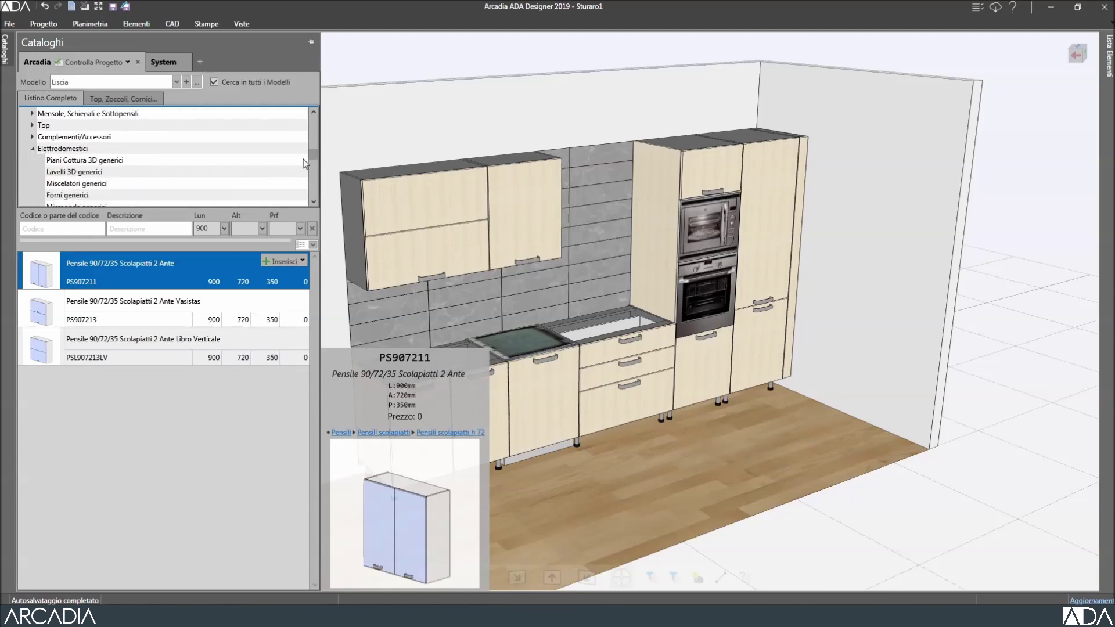
pyautogui.moveTo(312, 155); pyautogui.dragTo(312, 168)
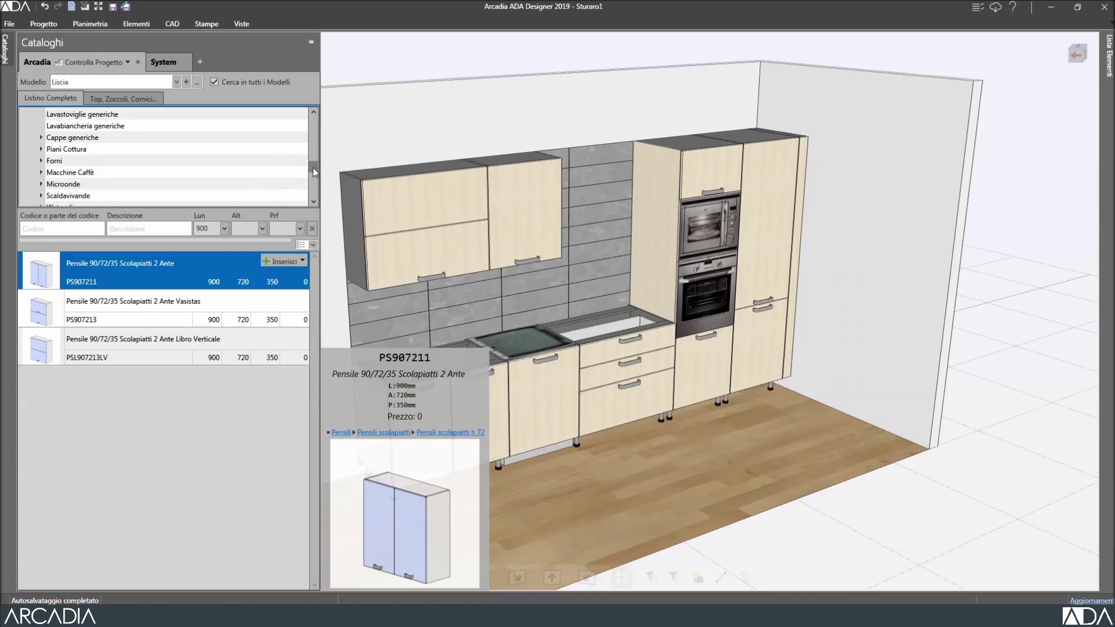
pyautogui.doubleClick(54, 150)
pyautogui.moveTo(315, 156); pyautogui.dragTo(313, 159)
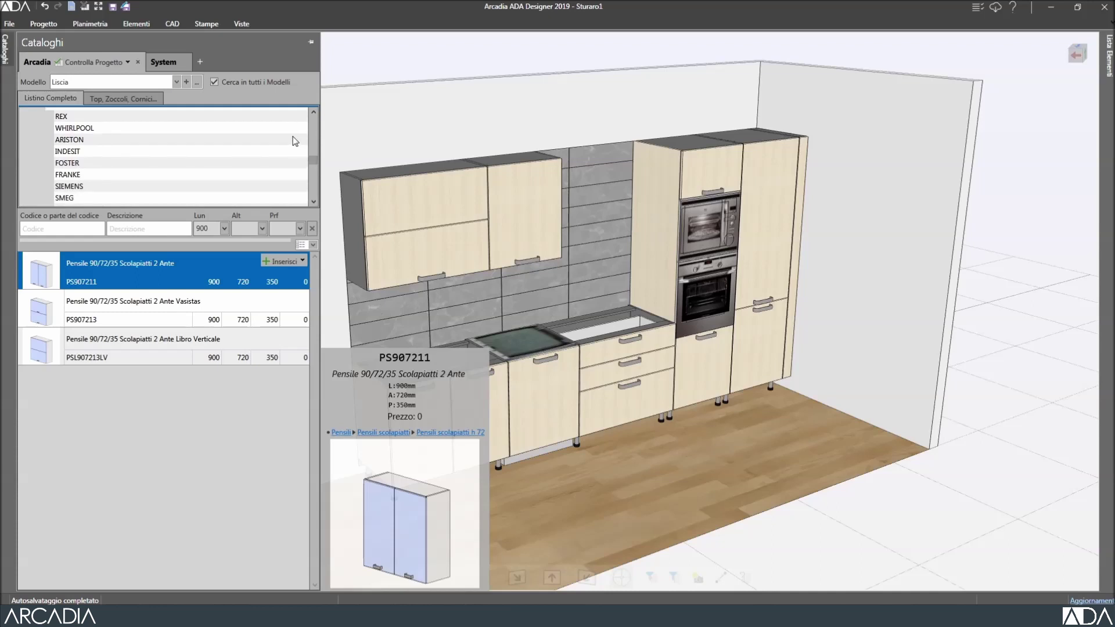
pyautogui.click(86, 188)
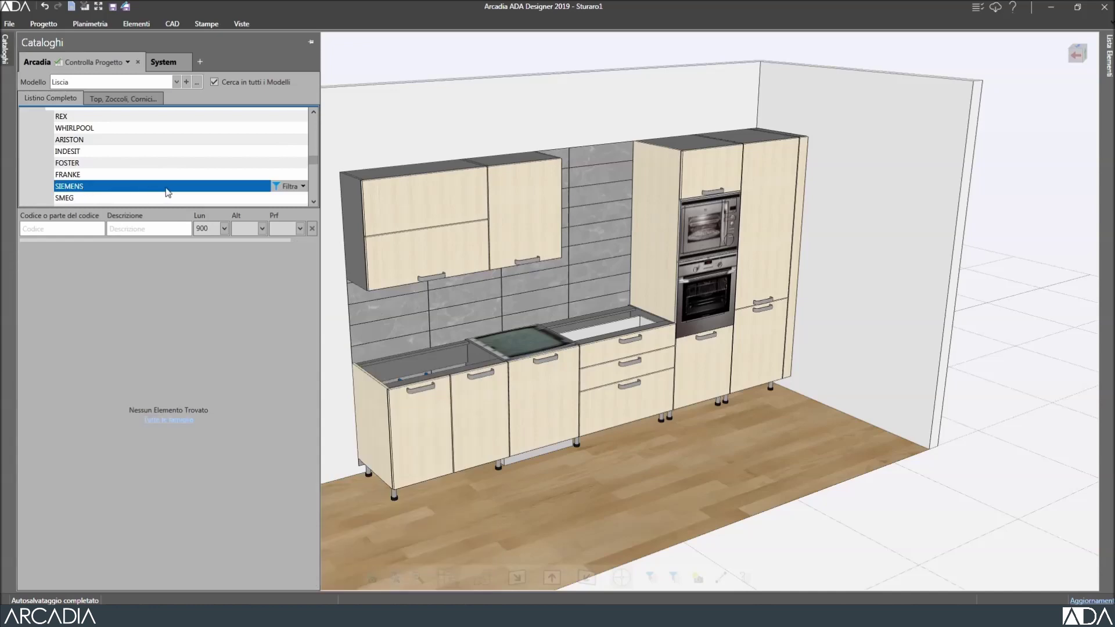
pyautogui.click(311, 229)
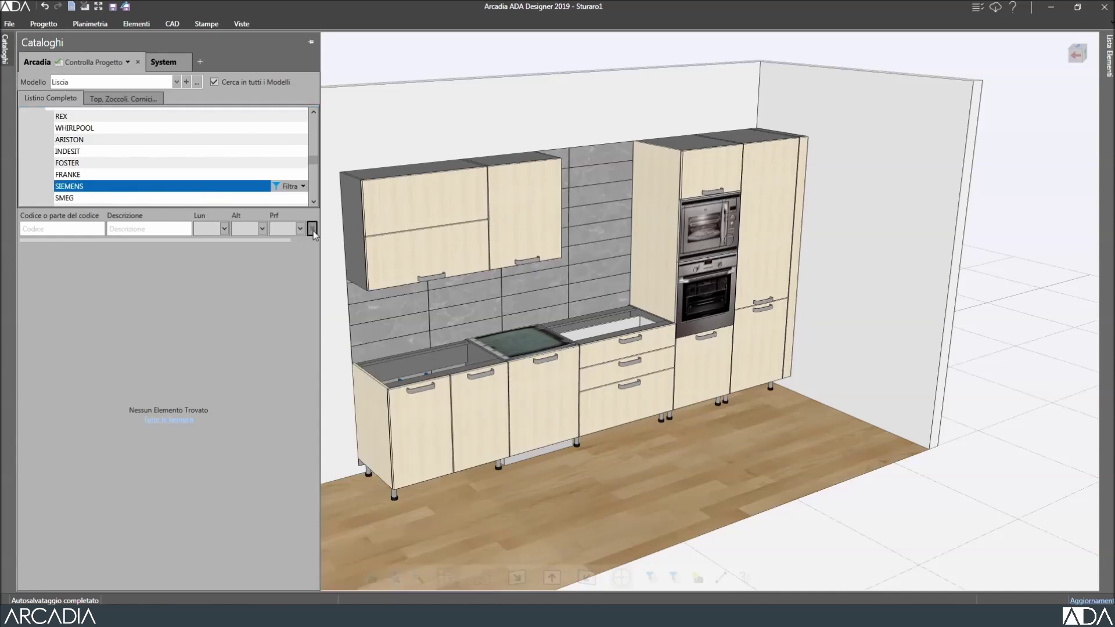
# - Insert the SIEMENS hob ET785001 on the drawer base, choosing the worktop thickness
pyautogui.moveTo(314, 274); pyautogui.dragTo(318, 531)
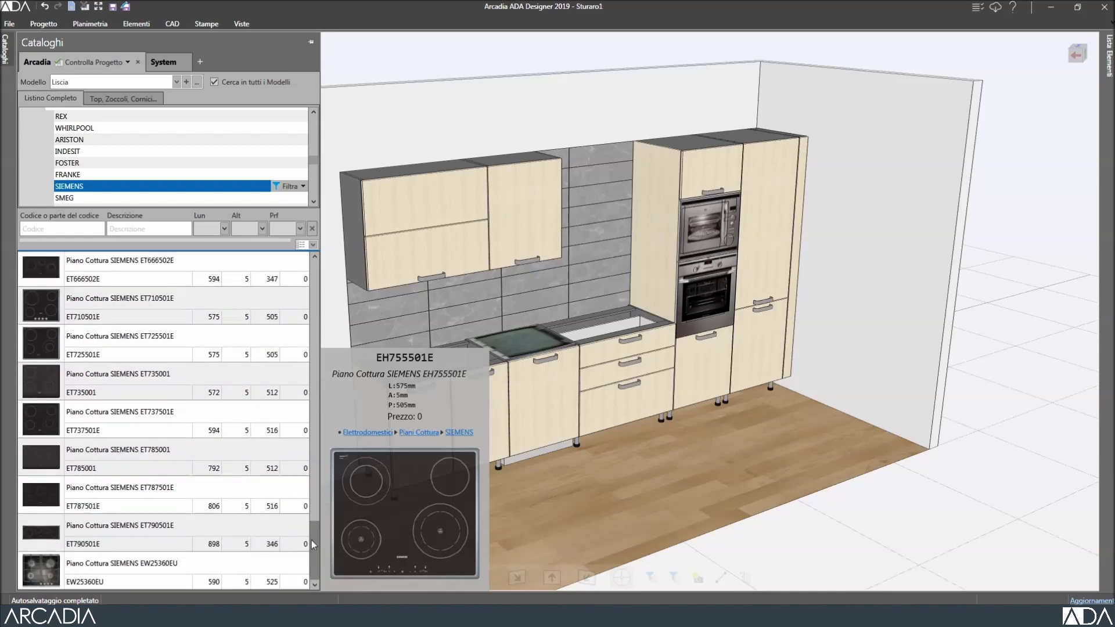
pyautogui.click(149, 457)
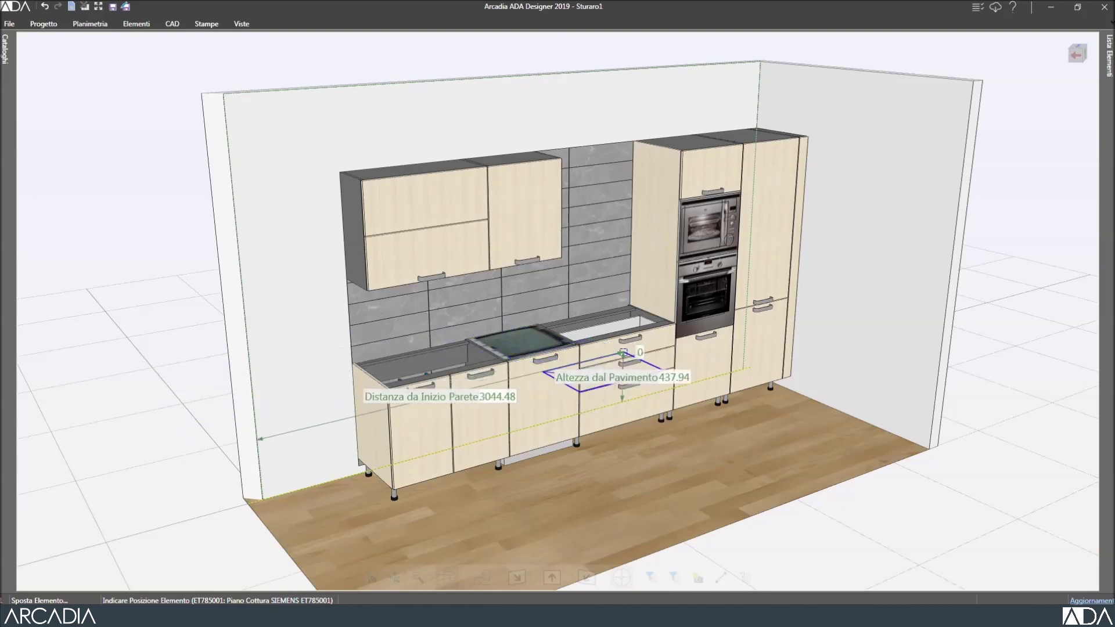
pyautogui.click(626, 358)
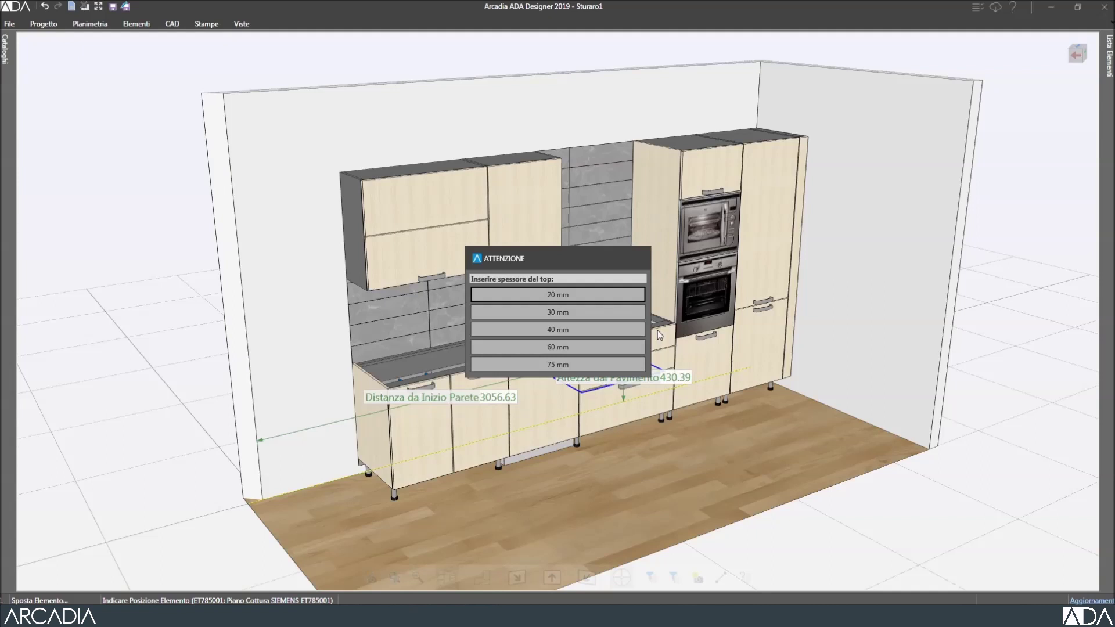
pyautogui.click(598, 295)
pyautogui.click(591, 315)
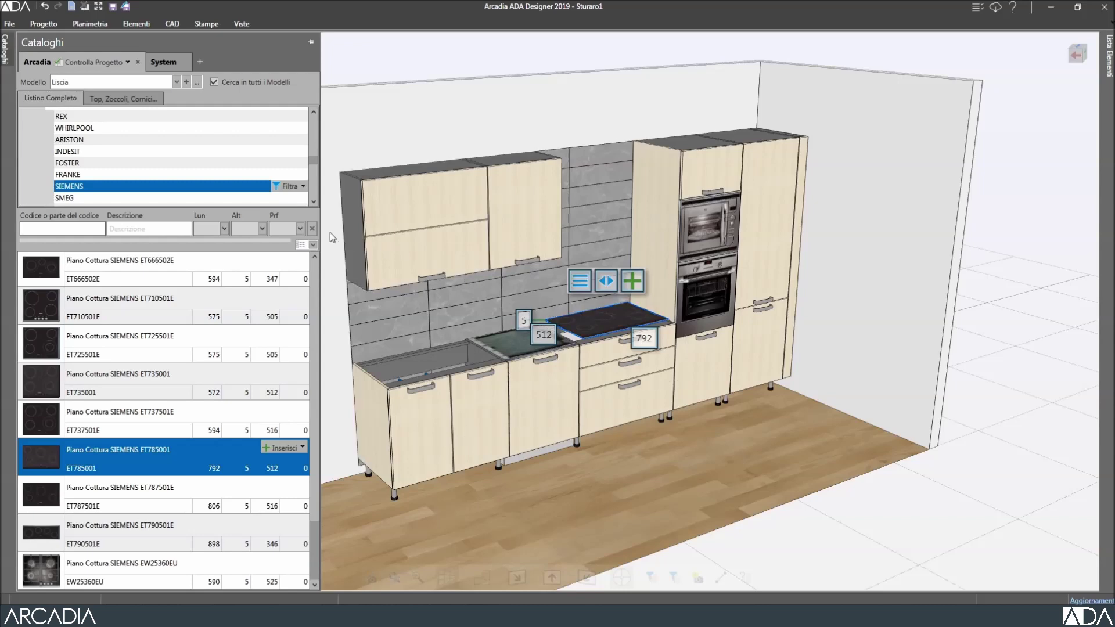
# - Select the sink Lavello da 86 1 vasca SX LV3D086S in the Lavelli 3D generici family
pyautogui.moveTo(311, 169); pyautogui.dragTo(314, 162)
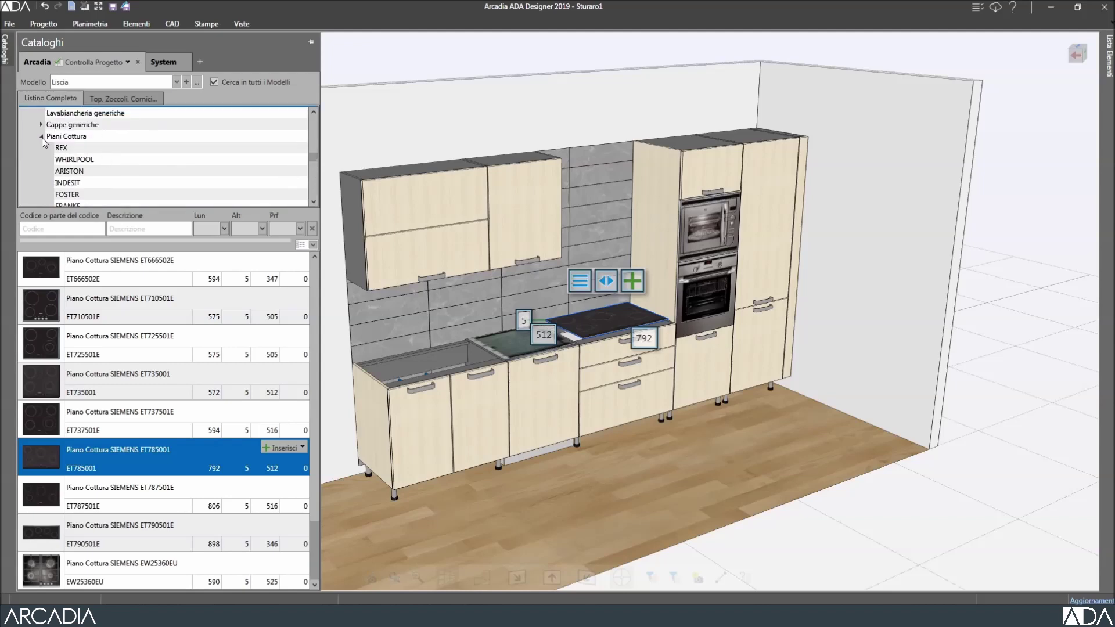
pyautogui.click(41, 136)
pyautogui.moveTo(317, 168); pyautogui.dragTo(319, 158)
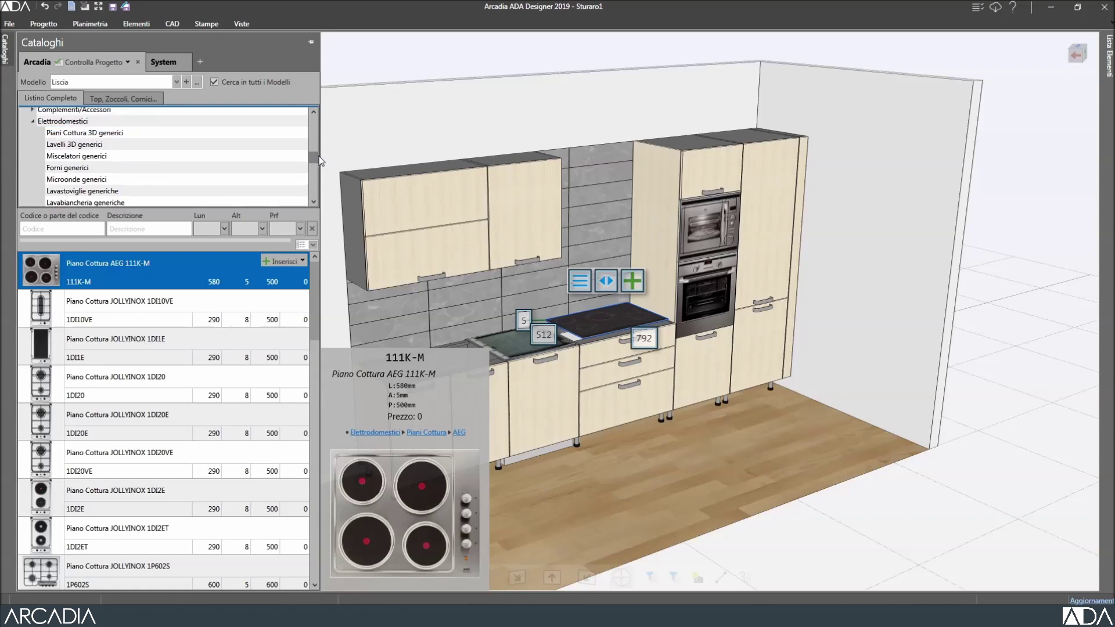
pyautogui.click(82, 145)
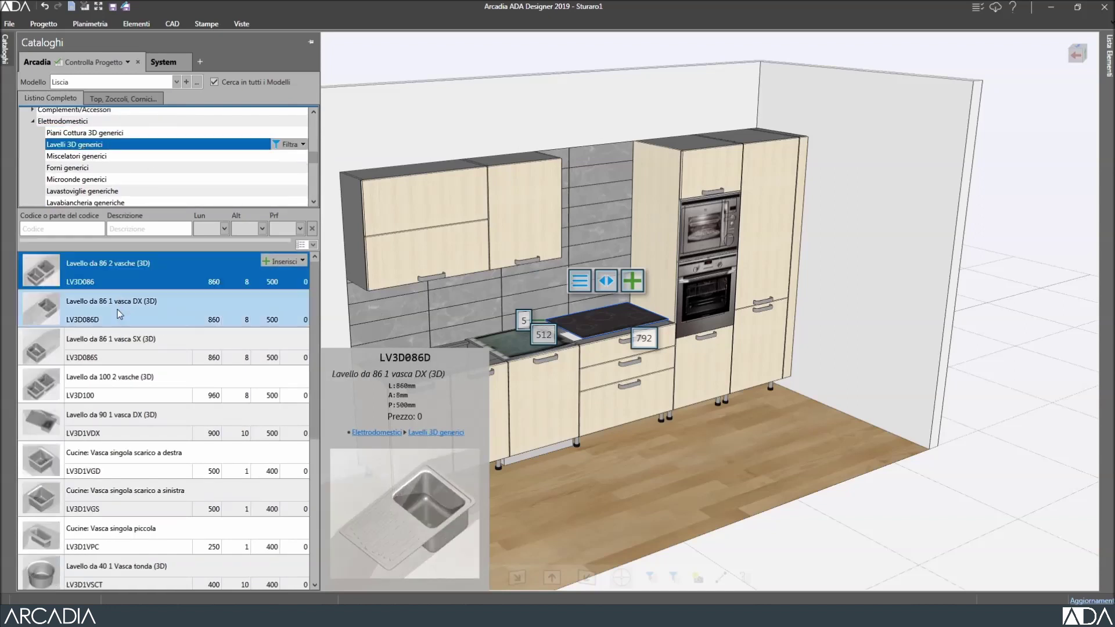
pyautogui.click(119, 343)
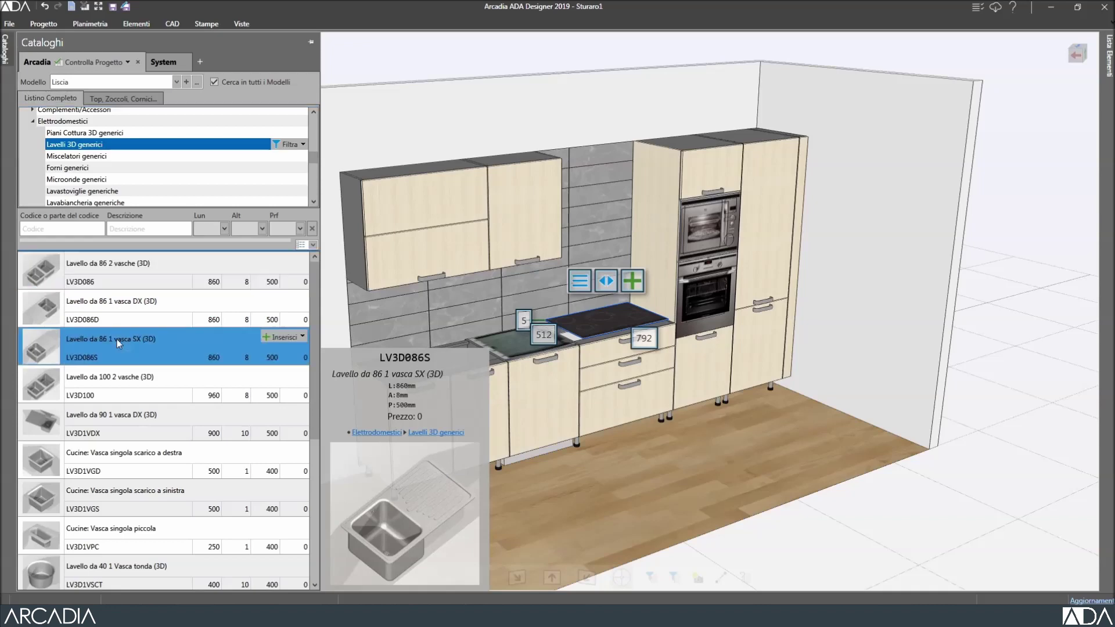
# - Insert the LV3D086S sink on the two-door sink base with a worktop thickness of 30 mm
pyautogui.click(283, 337)
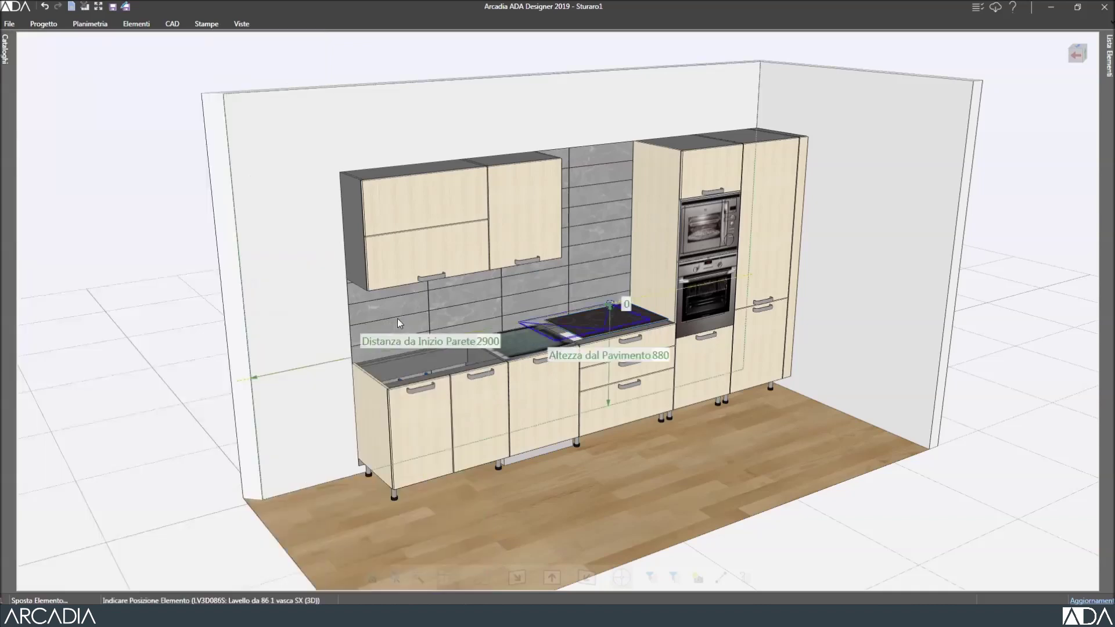
pyautogui.click(426, 402)
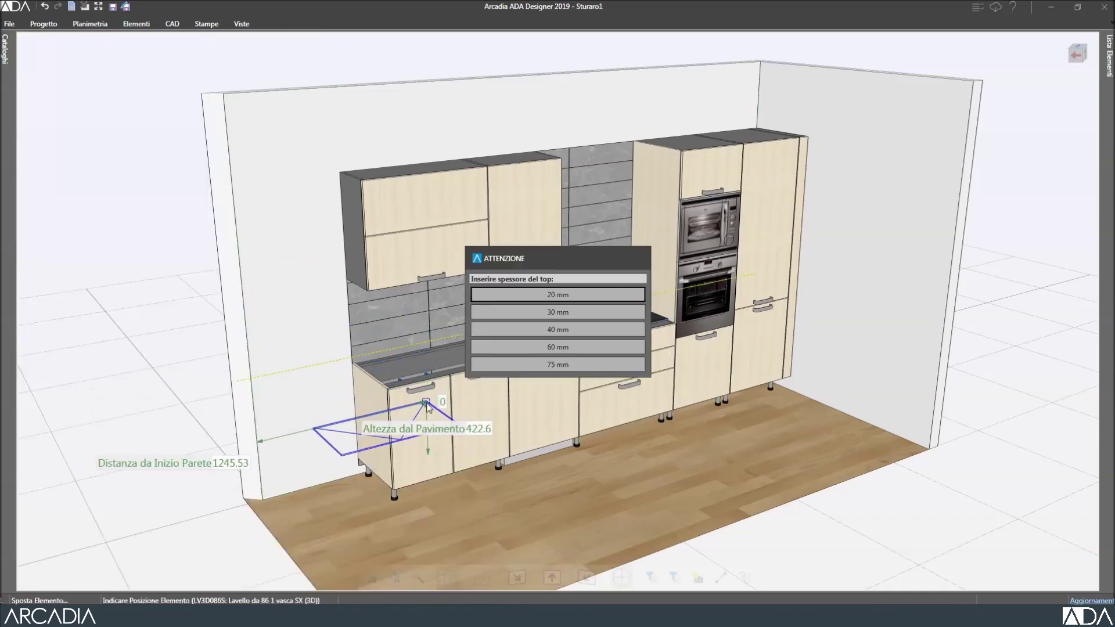
pyautogui.click(503, 314)
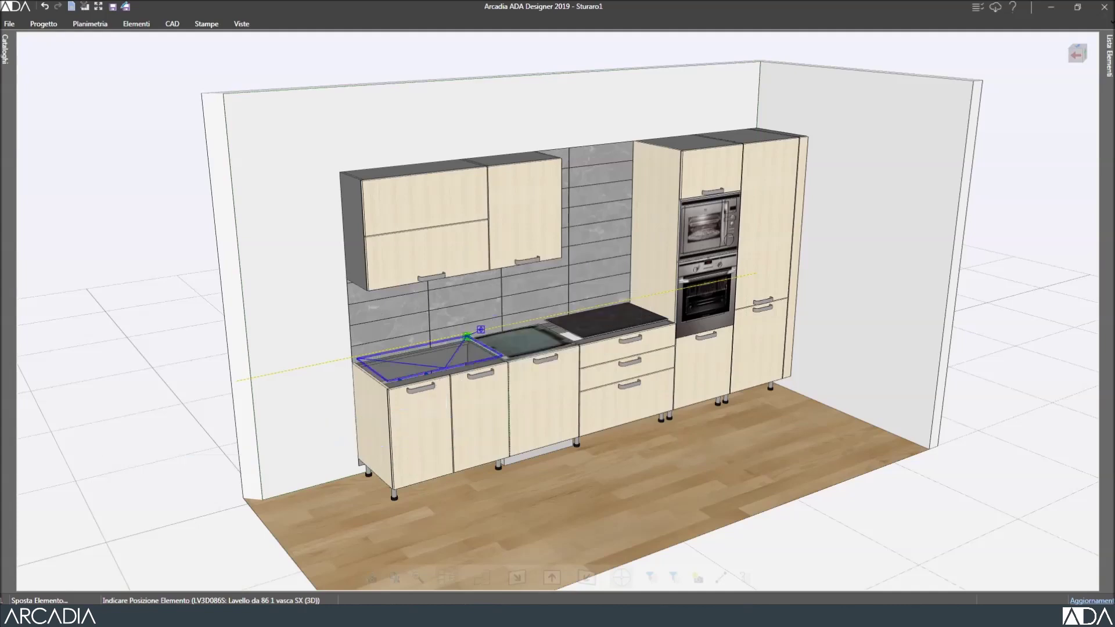
pyautogui.click(438, 357)
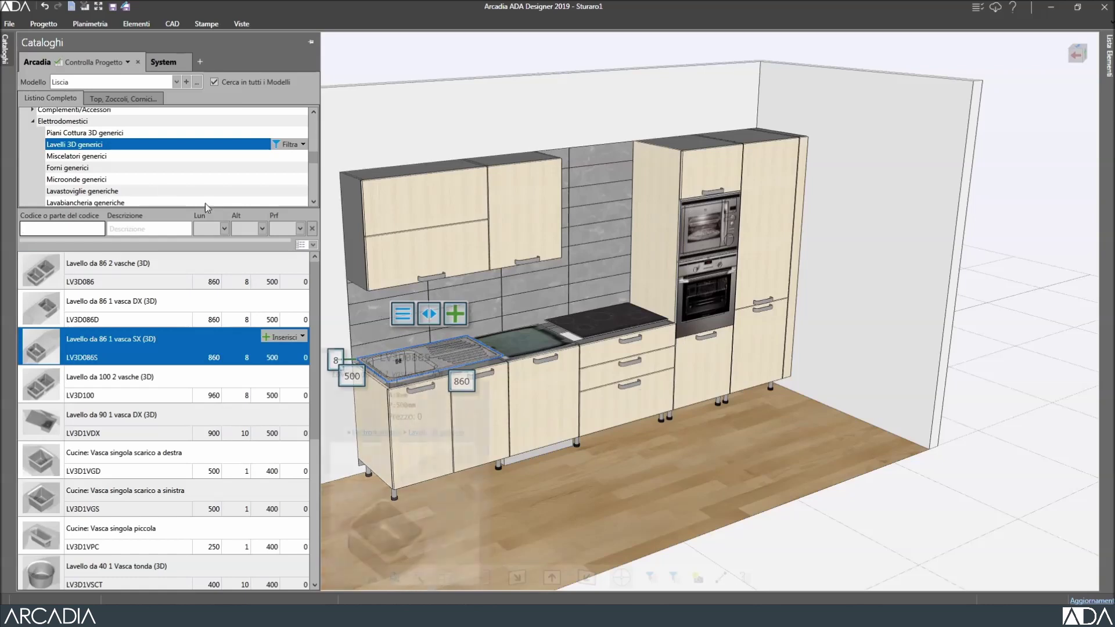
# - Insert the generic mixer MISC06 automatically on the selected sink
pyautogui.click(101, 158)
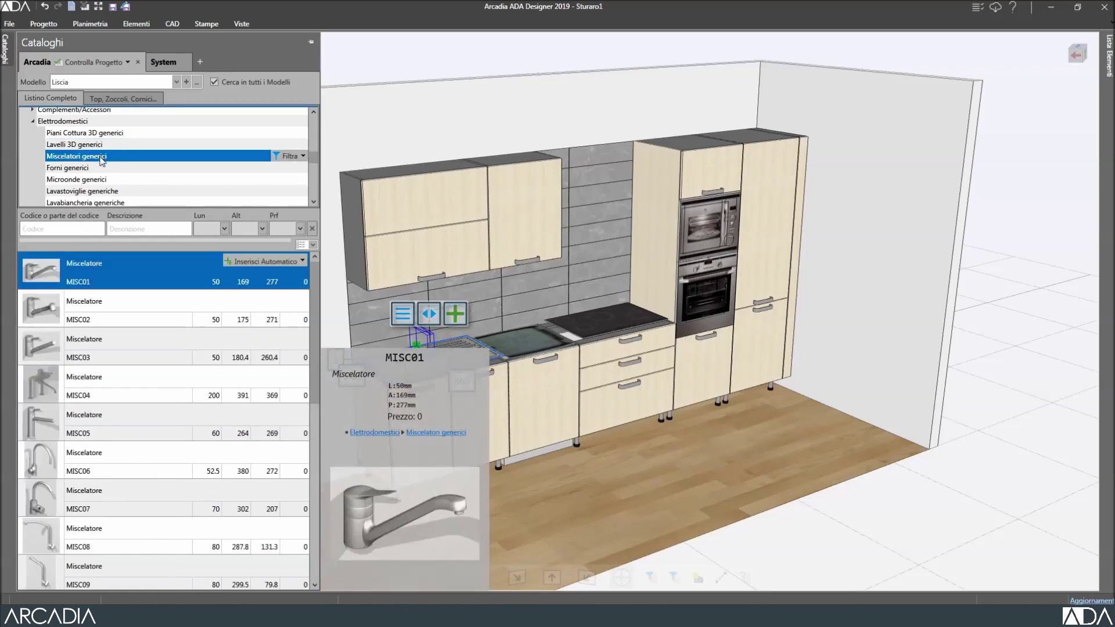
pyautogui.click(109, 456)
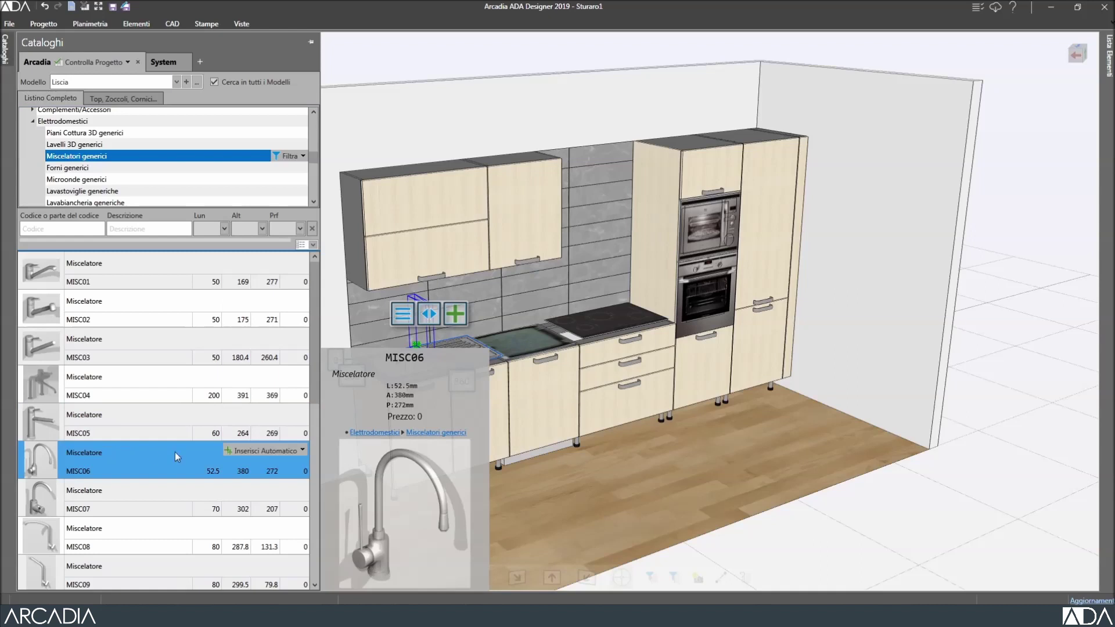
pyautogui.click(242, 448)
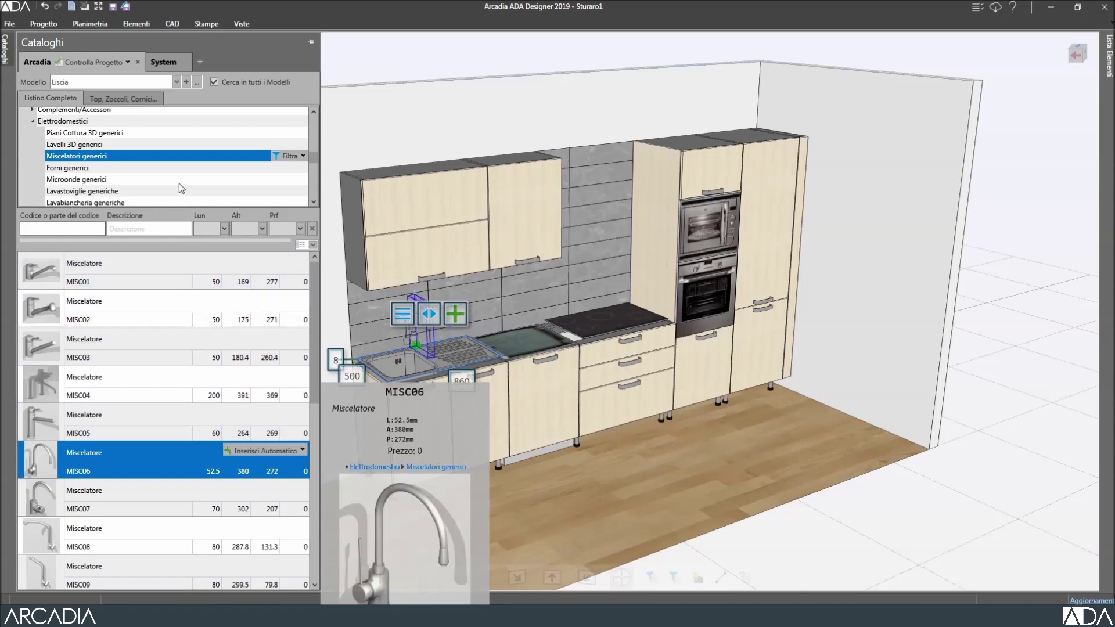
# - Select the FRANKE wall hood MOD ADMIRAL 90 INOX (CP226) in the Cappe family
pyautogui.moveTo(315, 154); pyautogui.dragTo(311, 184)
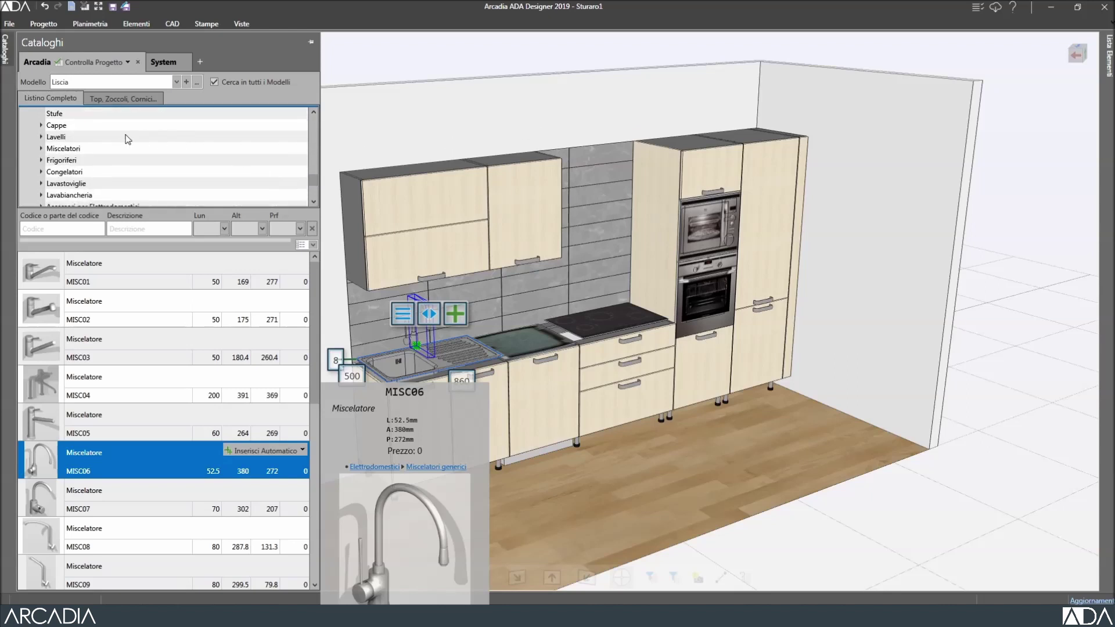
pyautogui.click(41, 125)
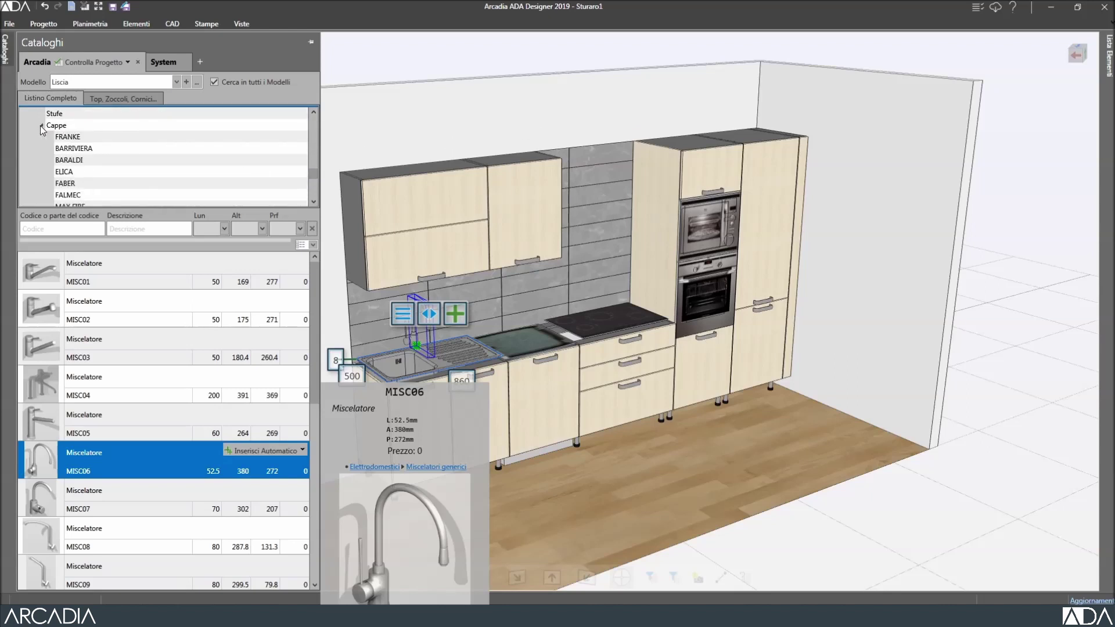
pyautogui.click(70, 137)
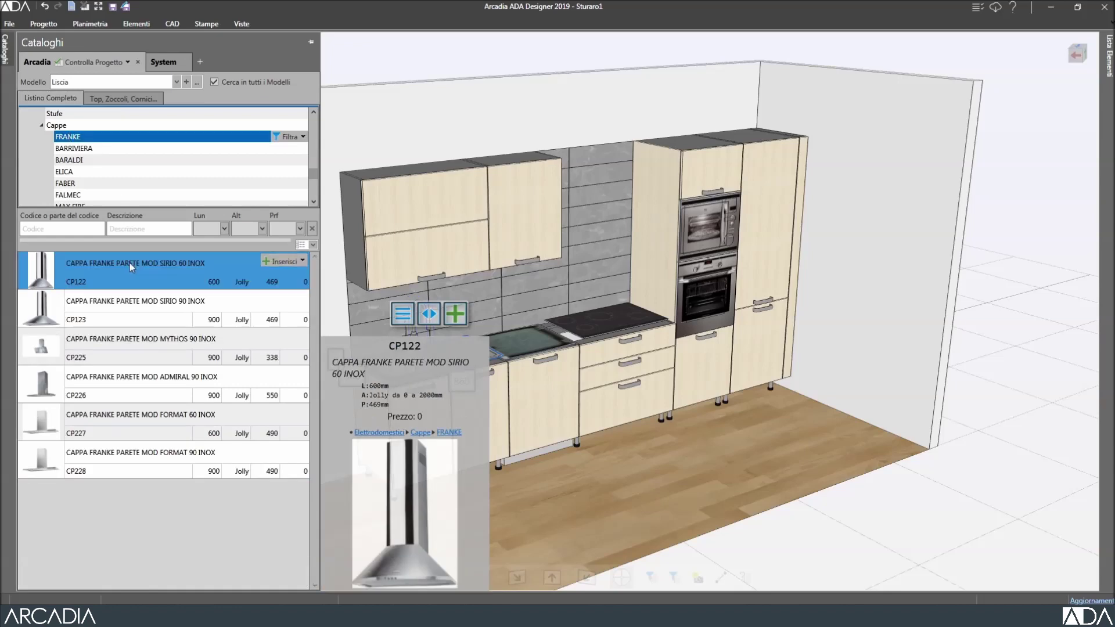
pyautogui.click(139, 396)
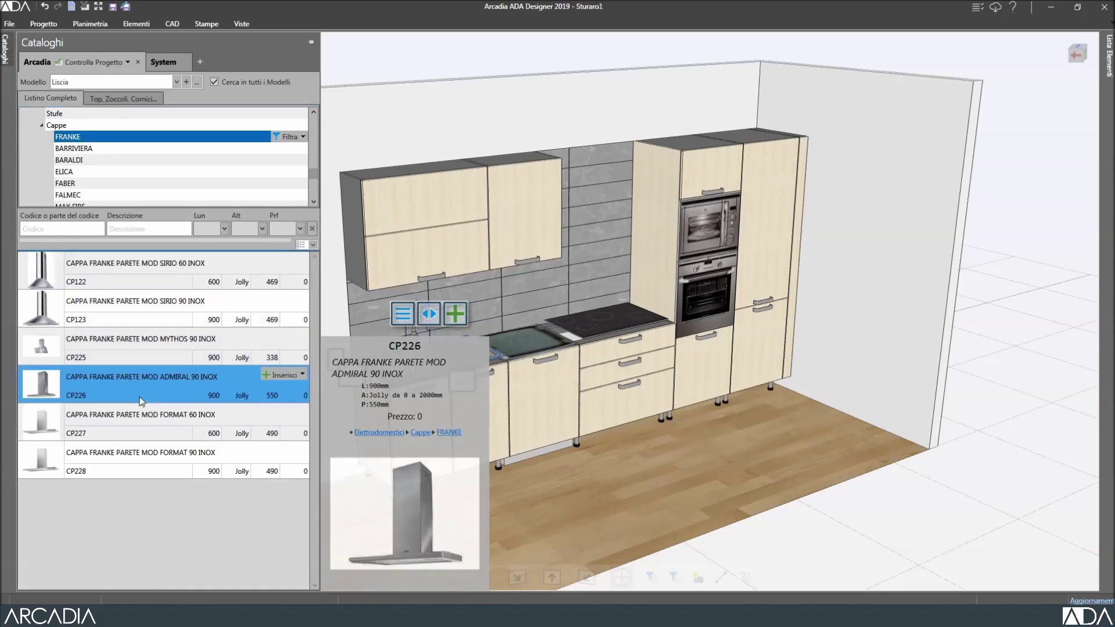
# - Place the CP226 hood on the wall above the hob, beside the oven column, with a height of 1000 mm
pyautogui.click(283, 375)
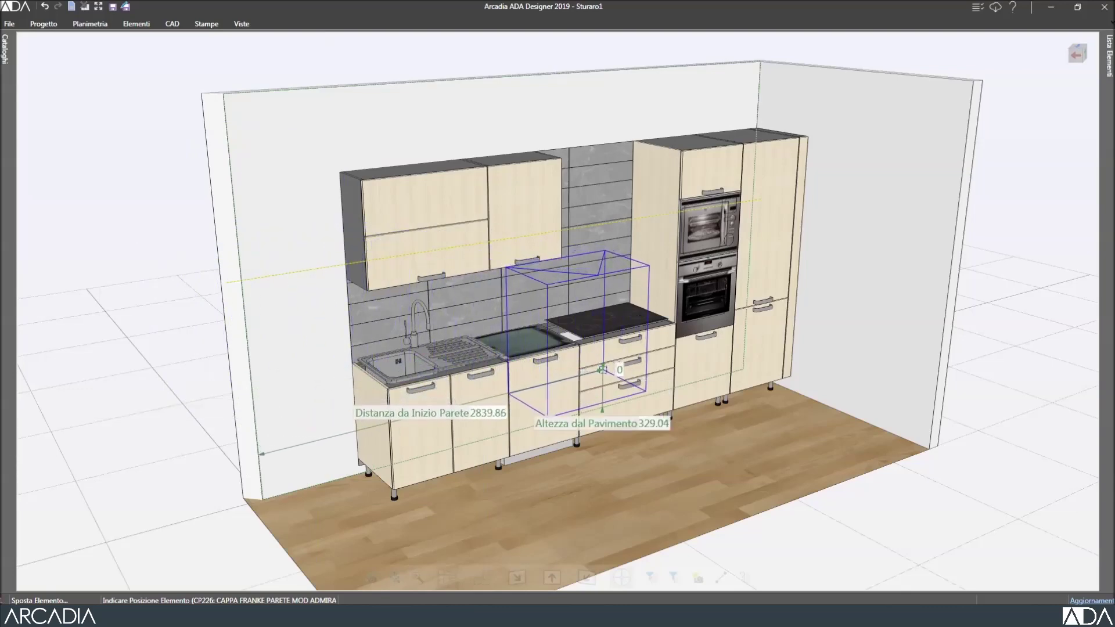
pyautogui.click(627, 195)
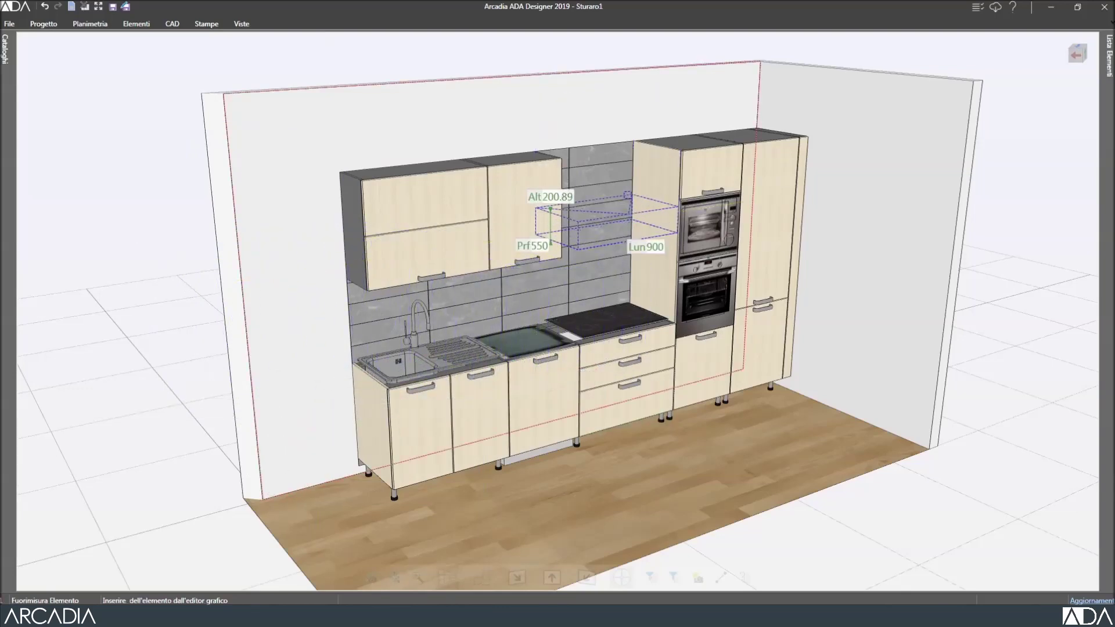
pyautogui.click(633, 91)
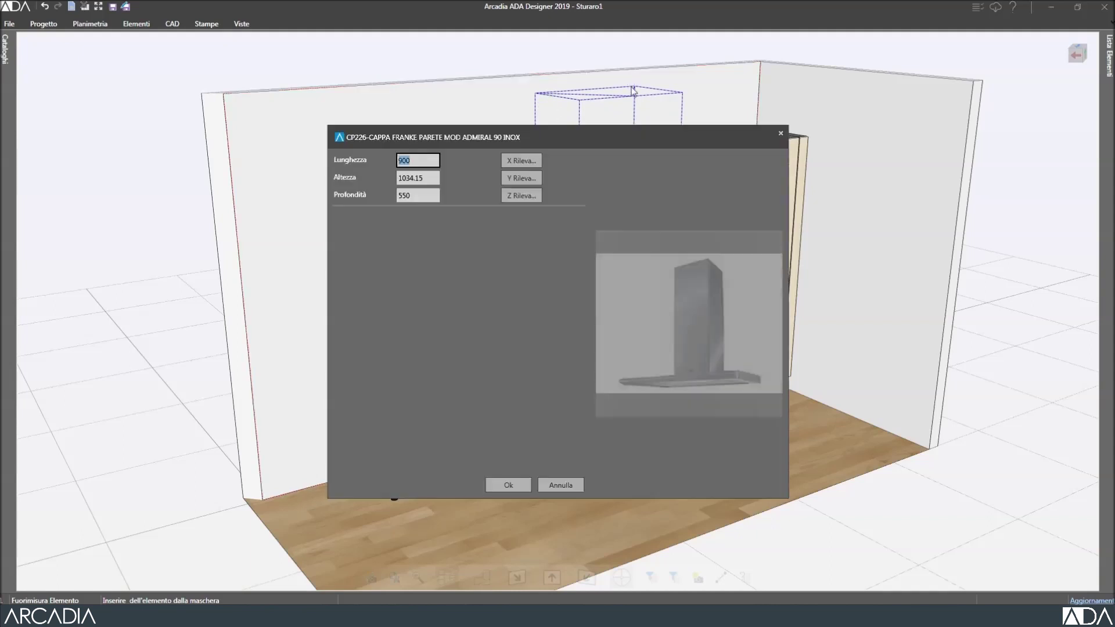
pyautogui.click(430, 178)
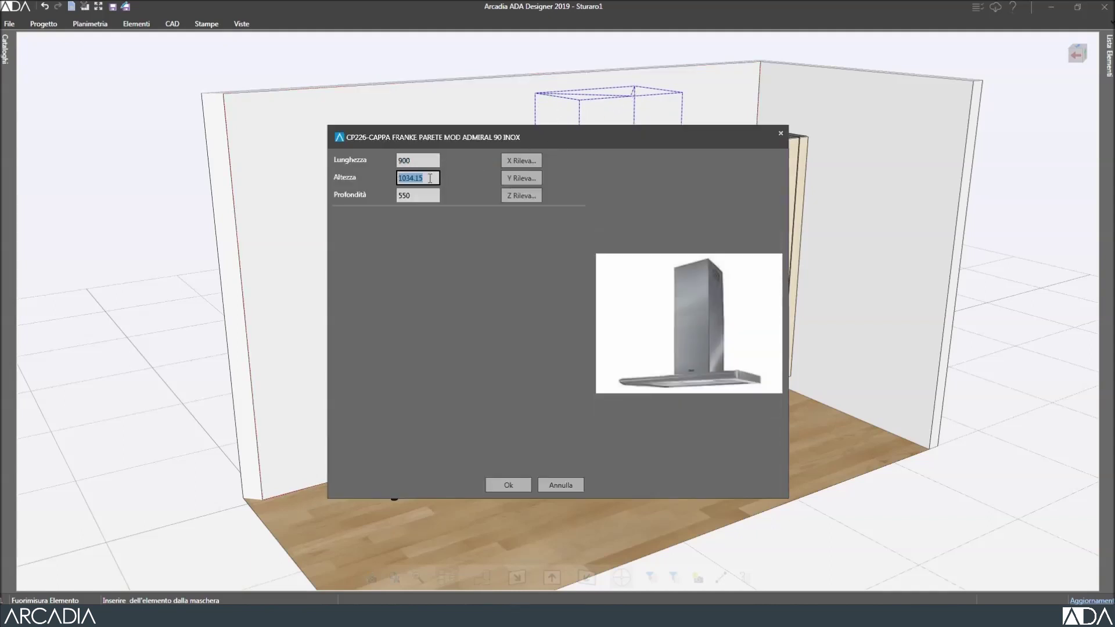
pyautogui.write('1000')
pyautogui.click(514, 481)
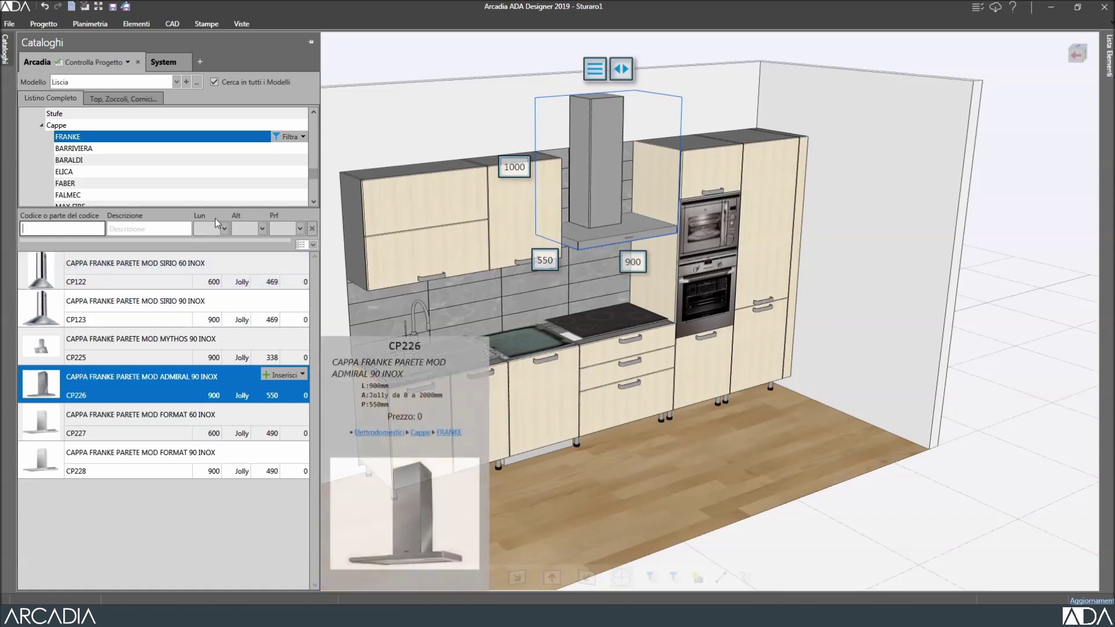
# - Insert all the Piani Top H30 worktops from the automatic elements over the base units
pyautogui.click(121, 99)
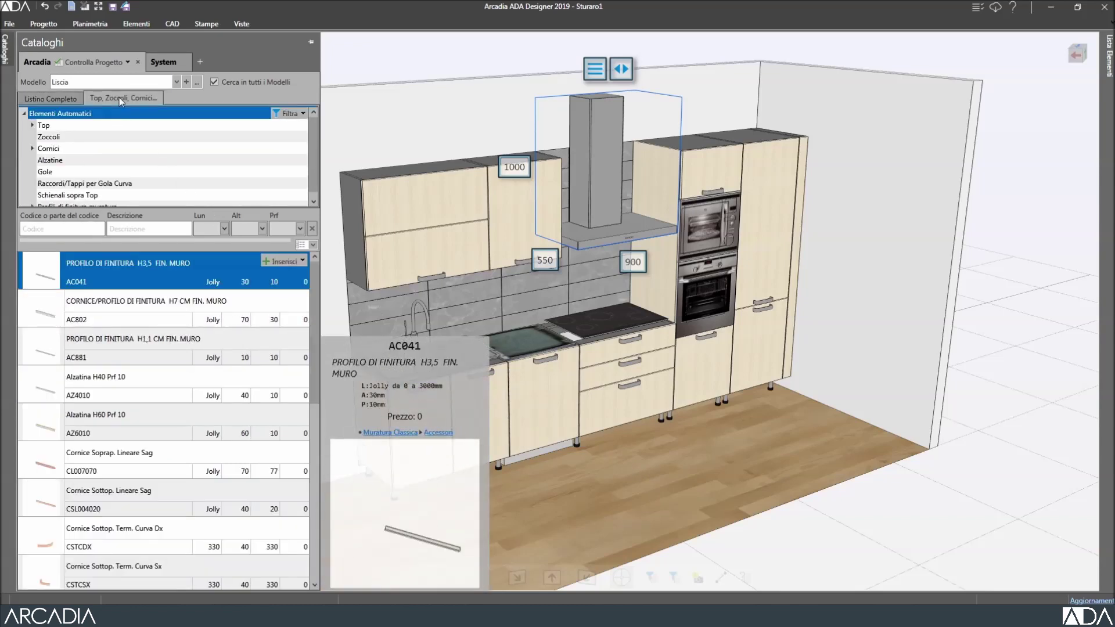
pyautogui.click(33, 126)
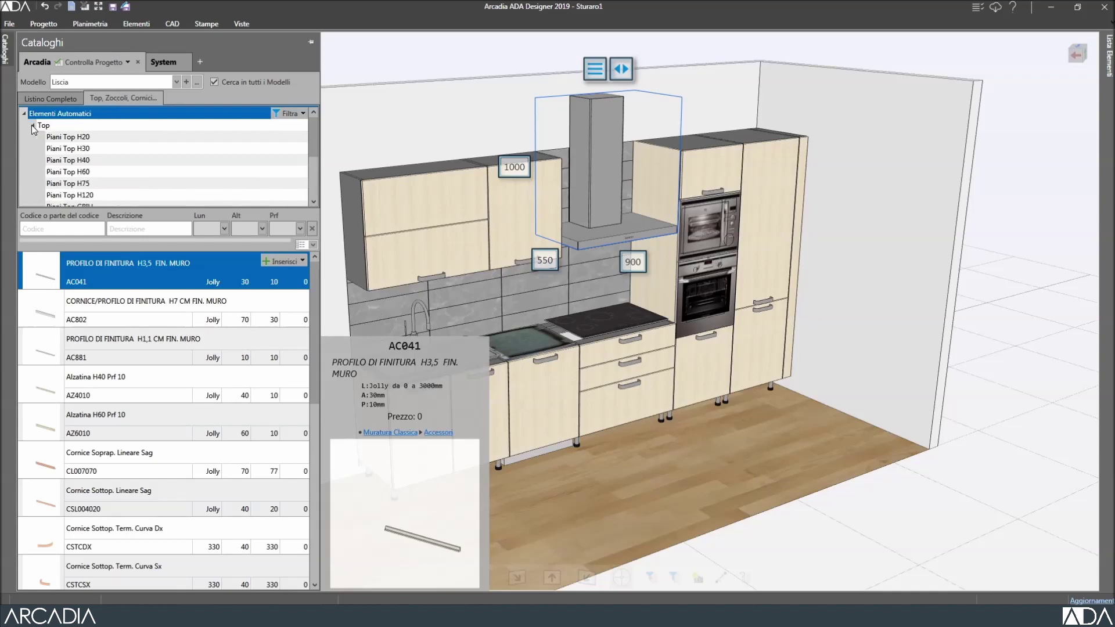
pyautogui.click(84, 149)
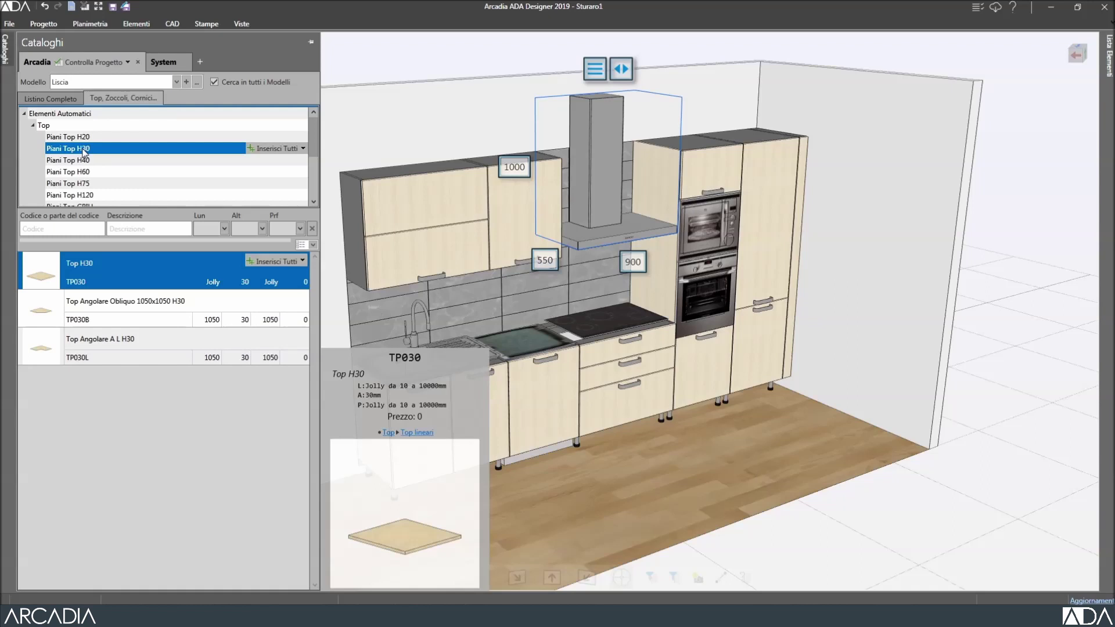
pyautogui.click(274, 148)
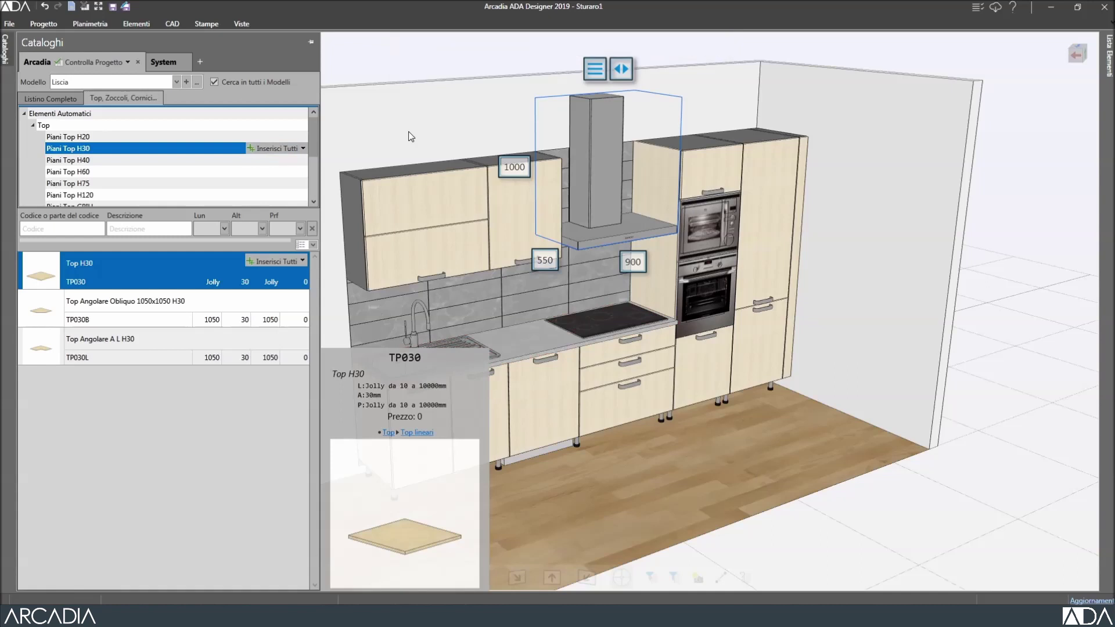
pyautogui.click(416, 60)
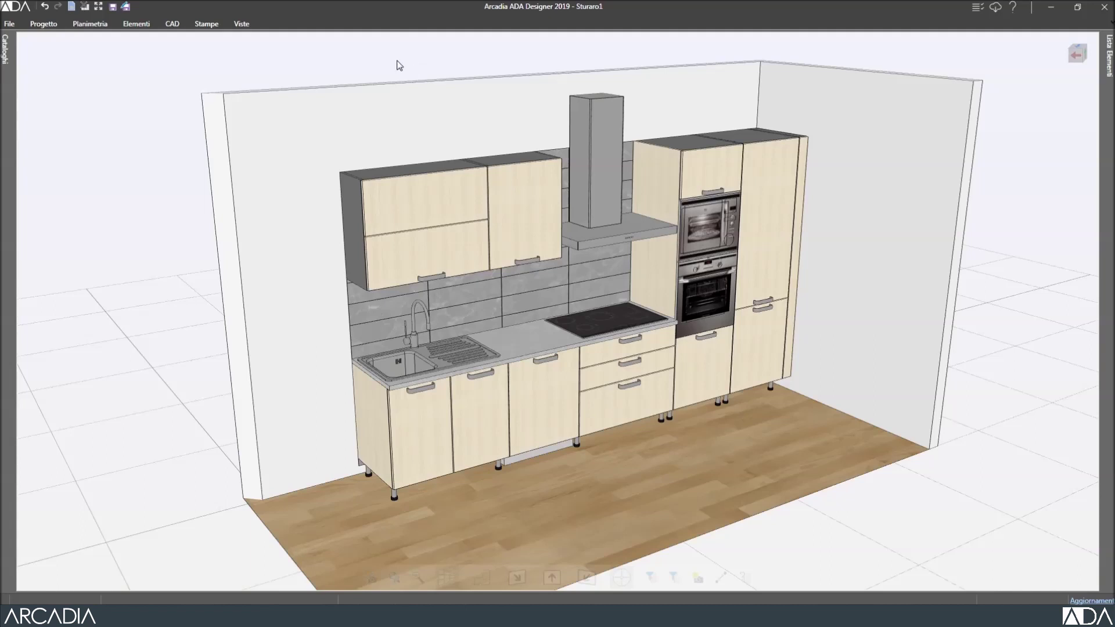
# - Insert all the plinths from the Zoccoli family under the bases and columns
pyautogui.click(7, 58)
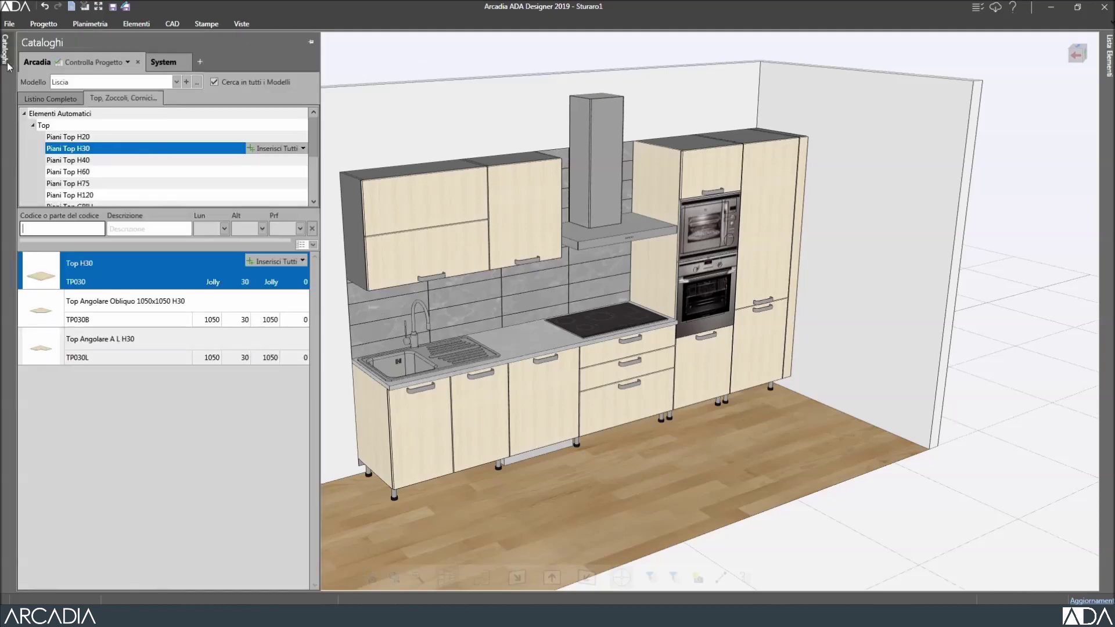
pyautogui.click(32, 126)
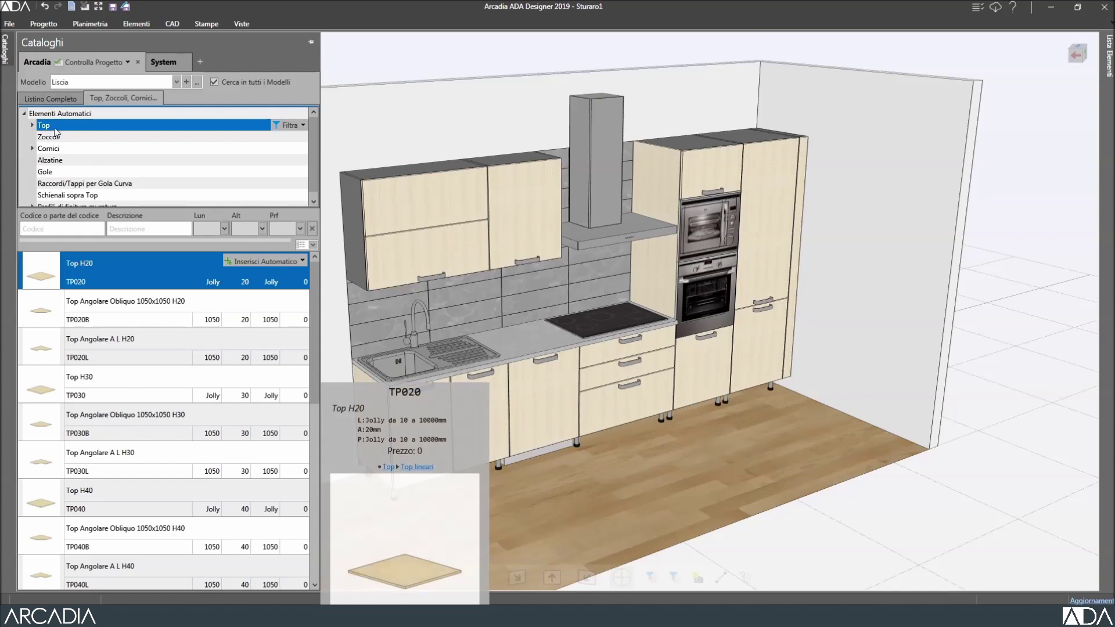
pyautogui.click(65, 138)
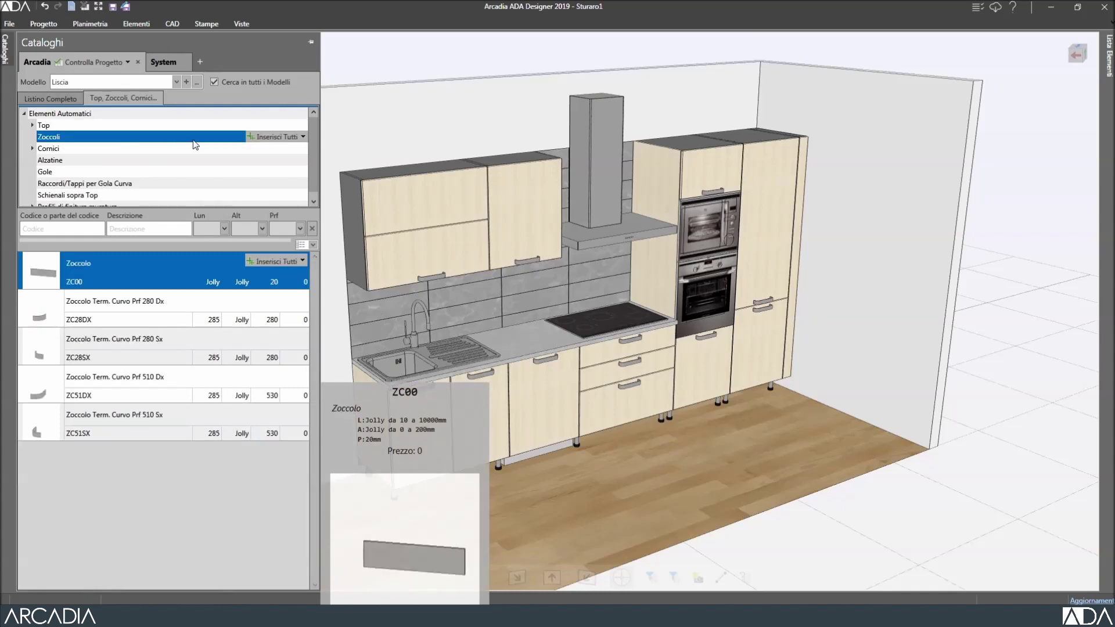
pyautogui.click(273, 137)
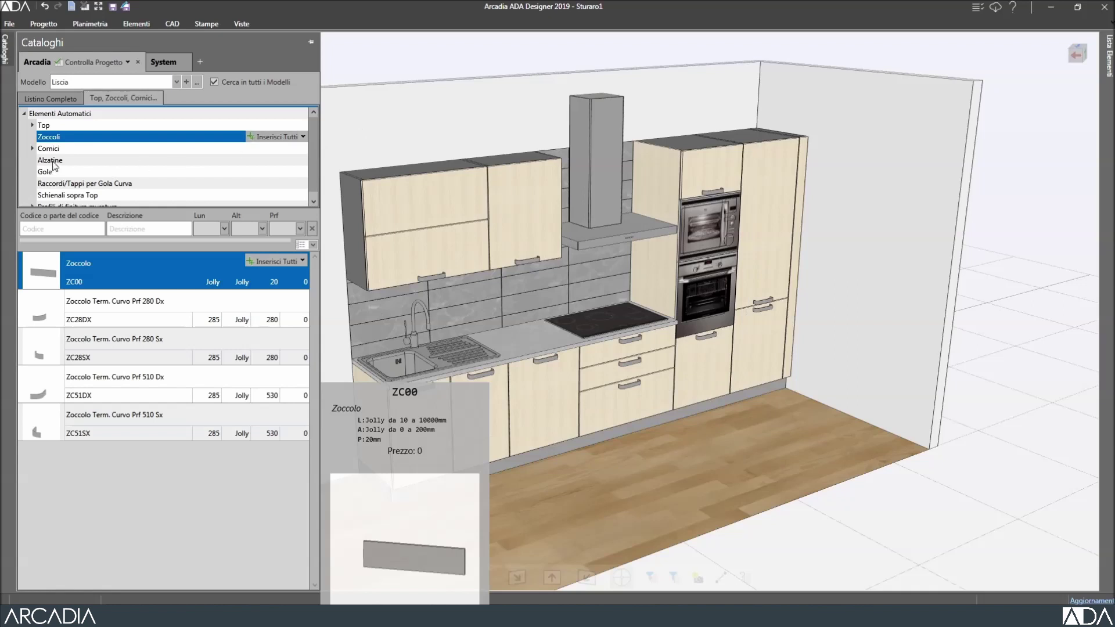
# - Insert the upstand Alzatina H40 Prf 10 (AZ4010) automatically along the worktop
pyautogui.click(51, 160)
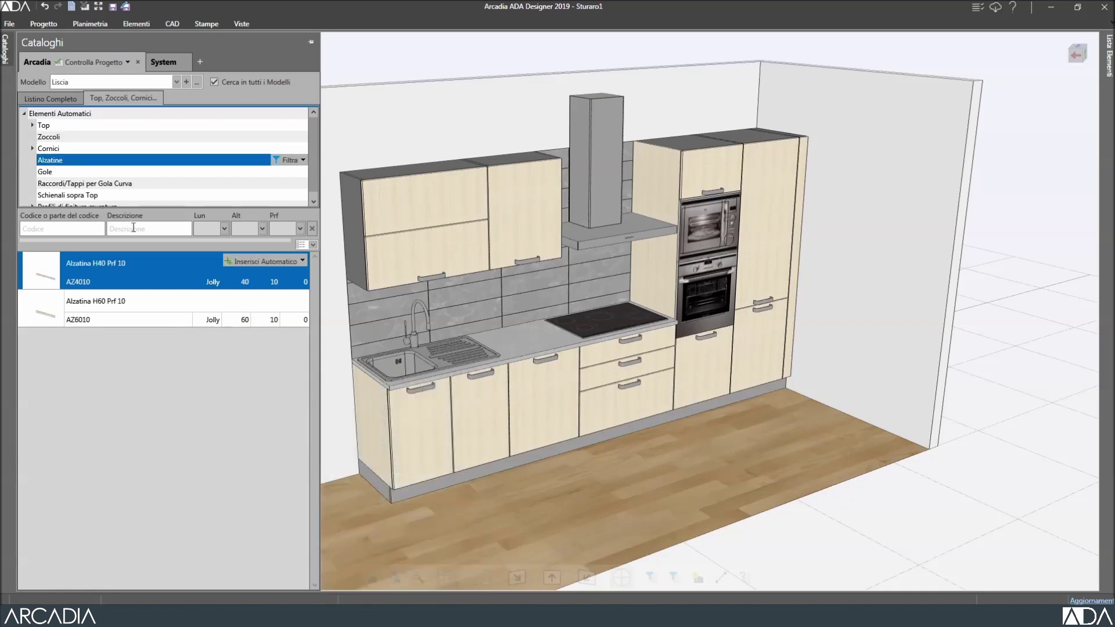
pyautogui.click(255, 262)
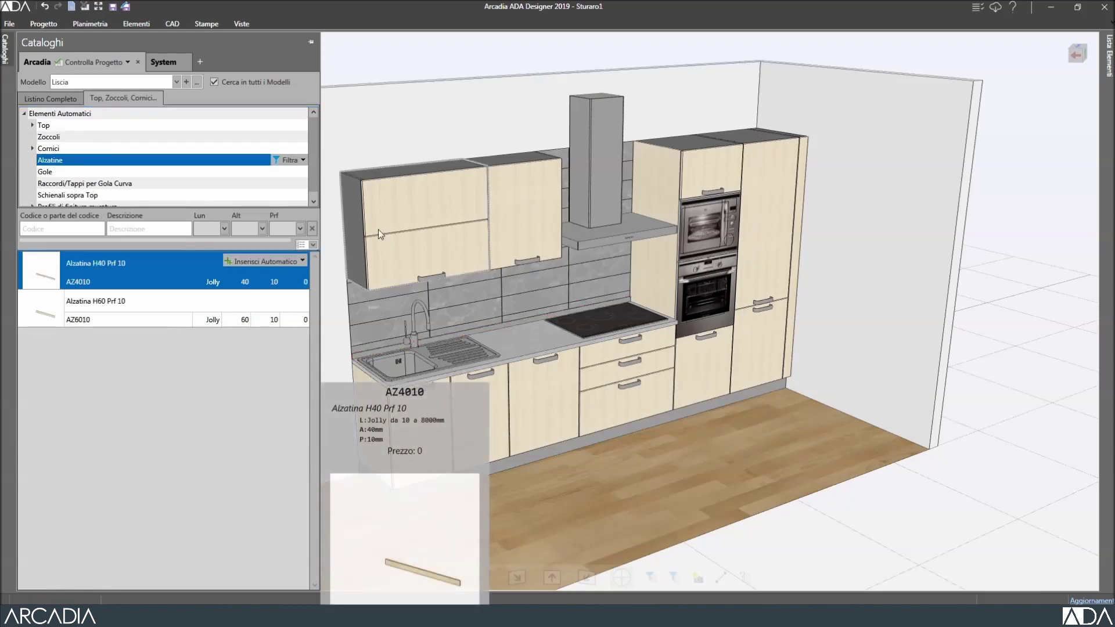
pyautogui.click(433, 50)
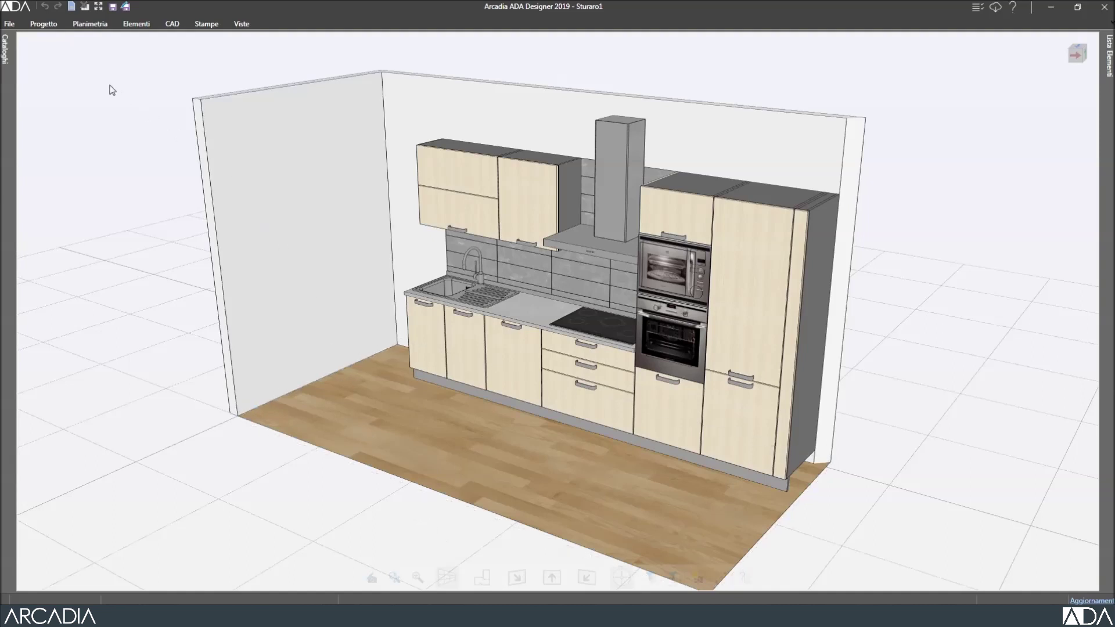
# - Convert the project's Liscia model to the modern model MD30 Liscia con profilo maniglia
pyautogui.click(45, 25)
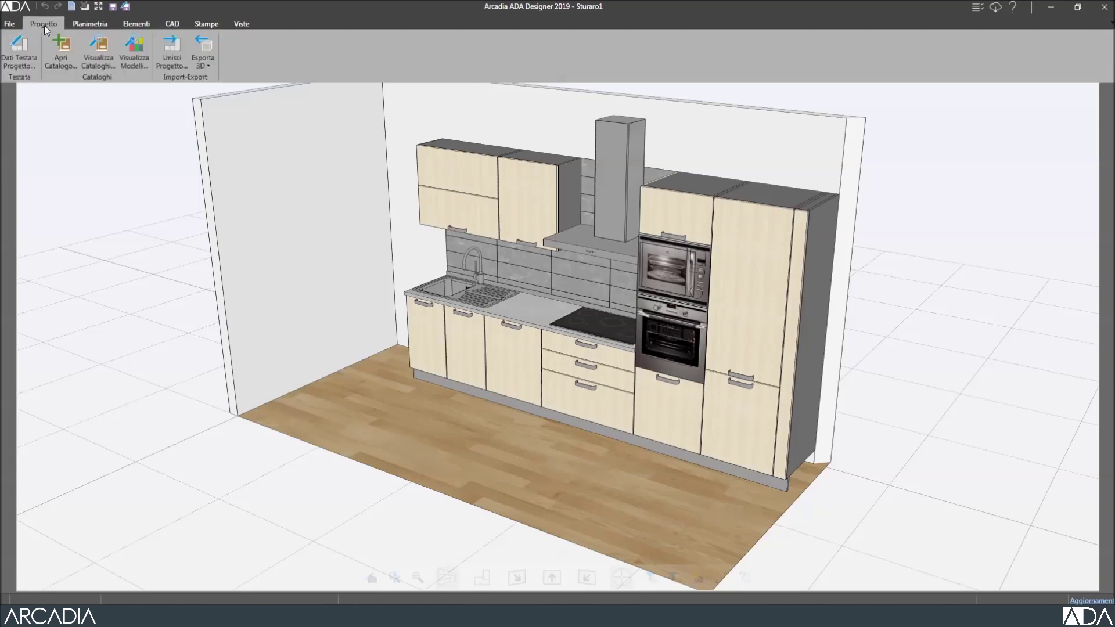
pyautogui.click(147, 52)
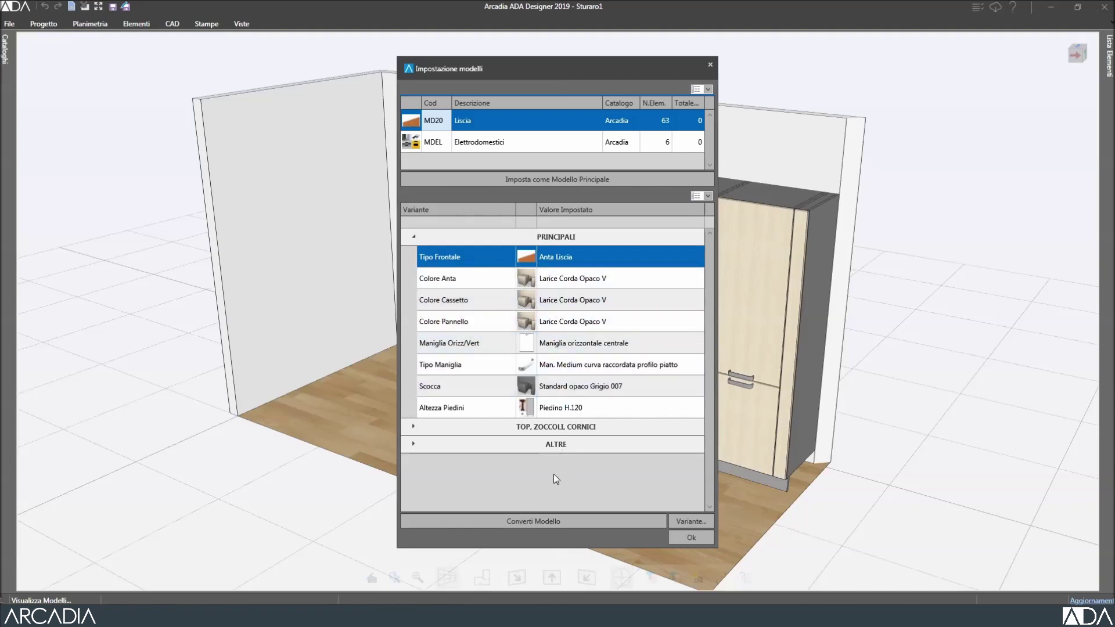
pyautogui.click(546, 521)
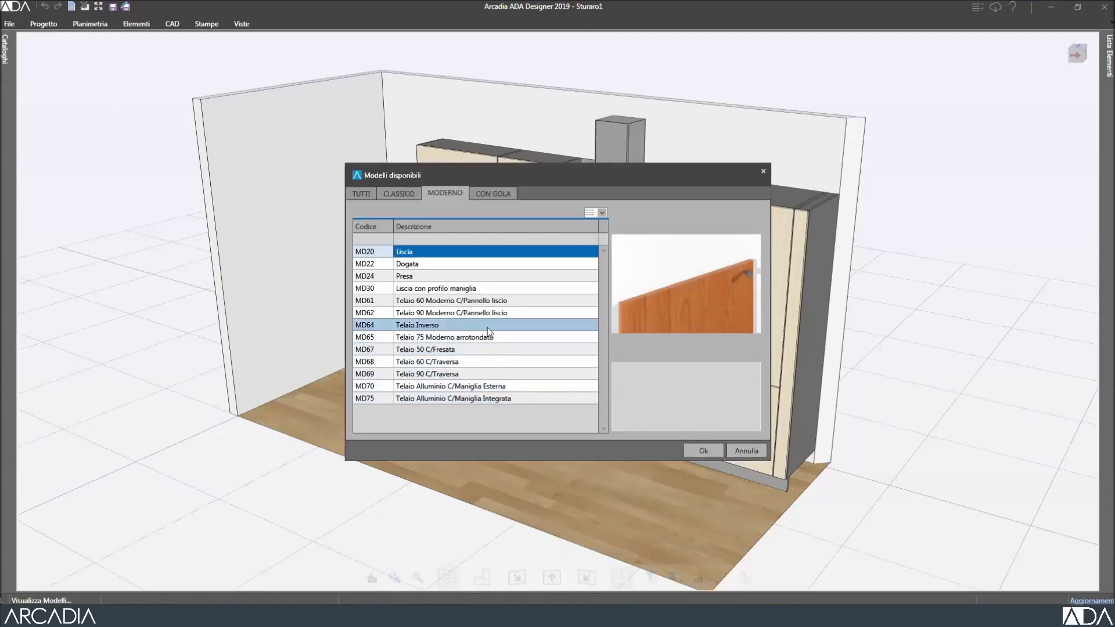
pyautogui.click(479, 288)
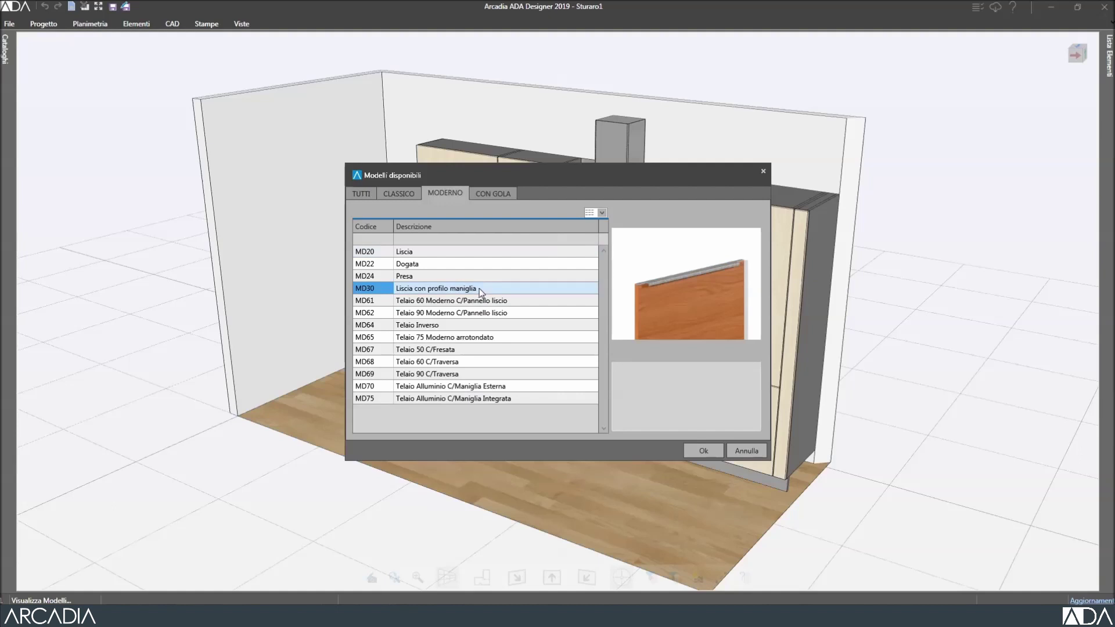
pyautogui.click(700, 453)
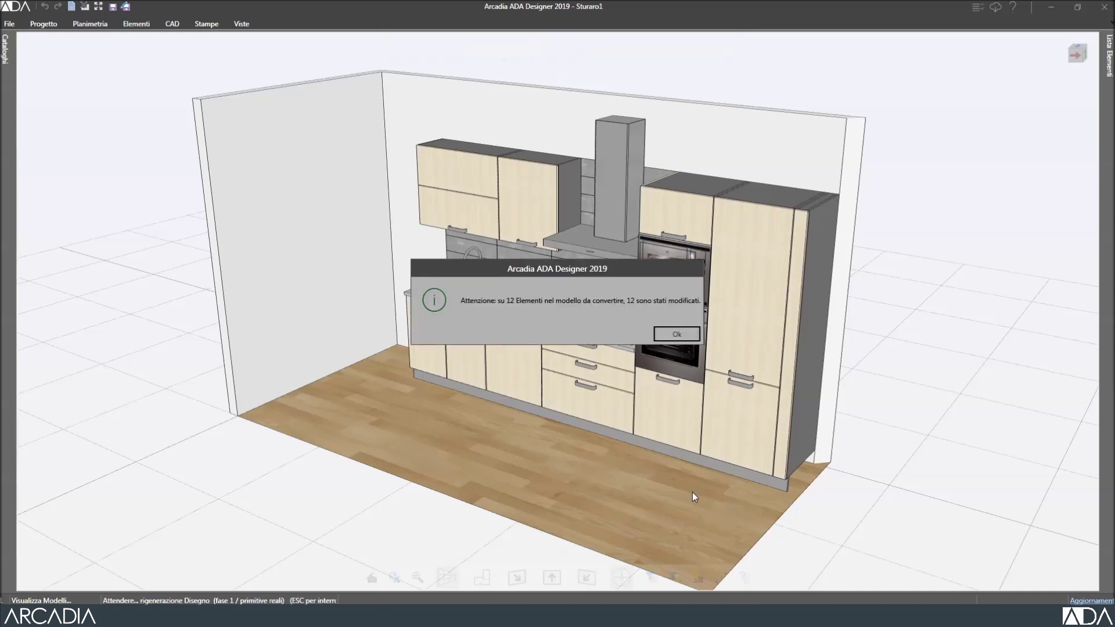
pyautogui.click(676, 334)
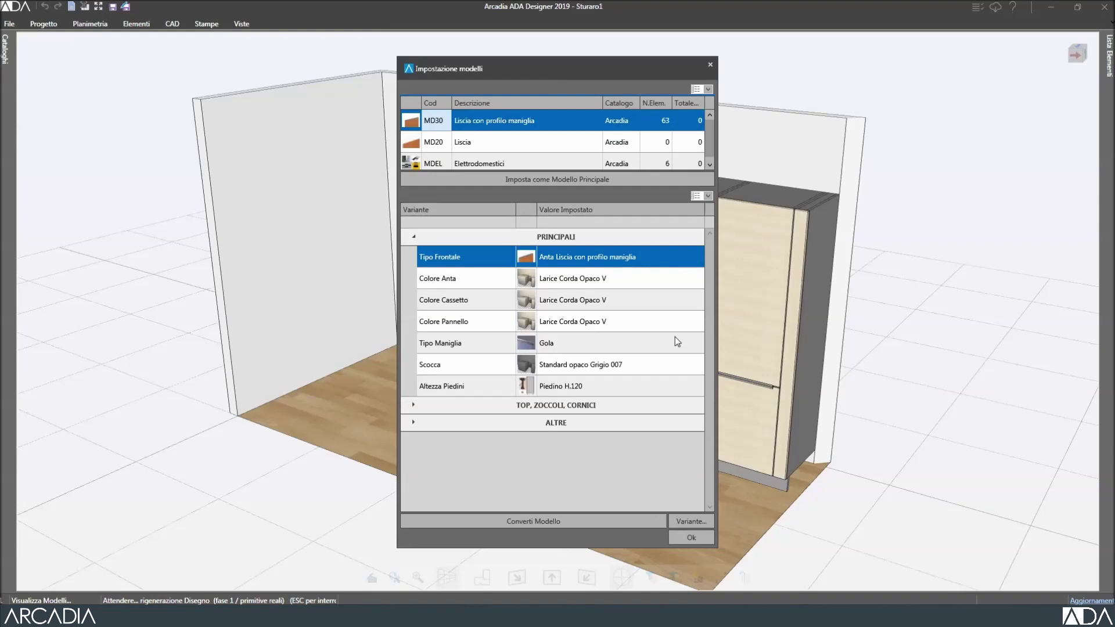
# - Set the model's Scocca to Standard opaco Bianco 001 and its Colore Anta to Larice Bianco Opaco V, applied to the elements
pyautogui.doubleClick(605, 364)
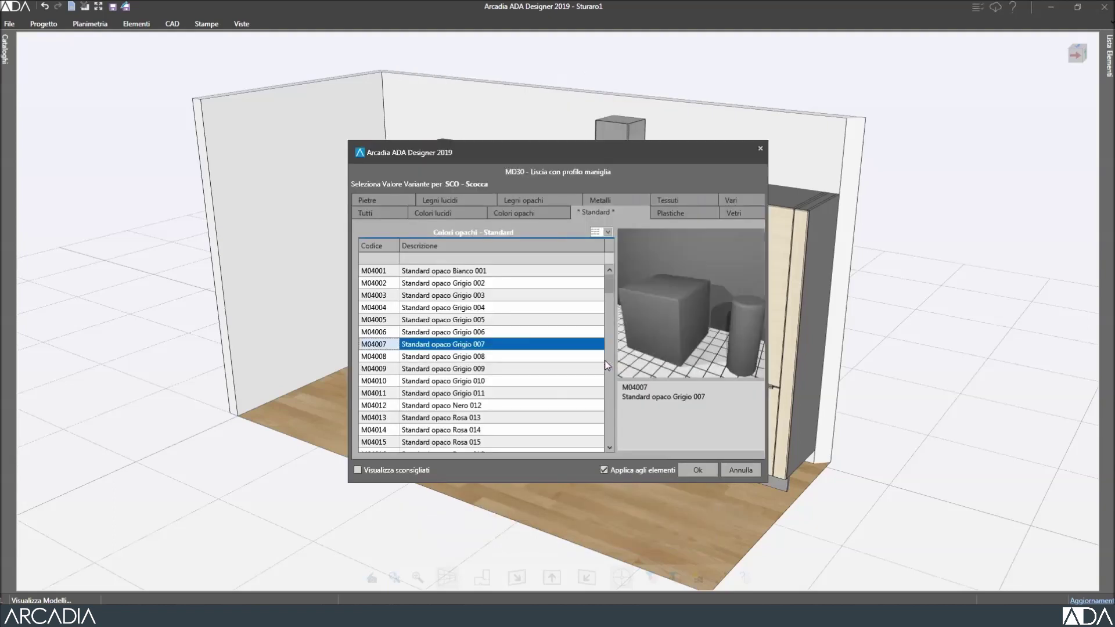
pyautogui.click(516, 270)
pyautogui.click(698, 470)
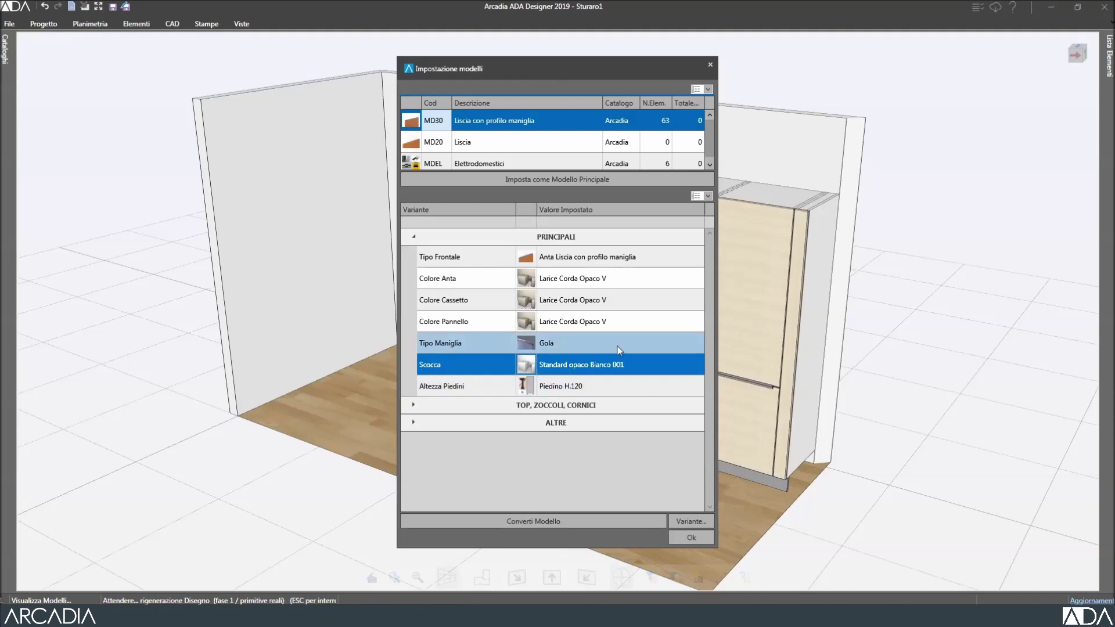
pyautogui.doubleClick(567, 281)
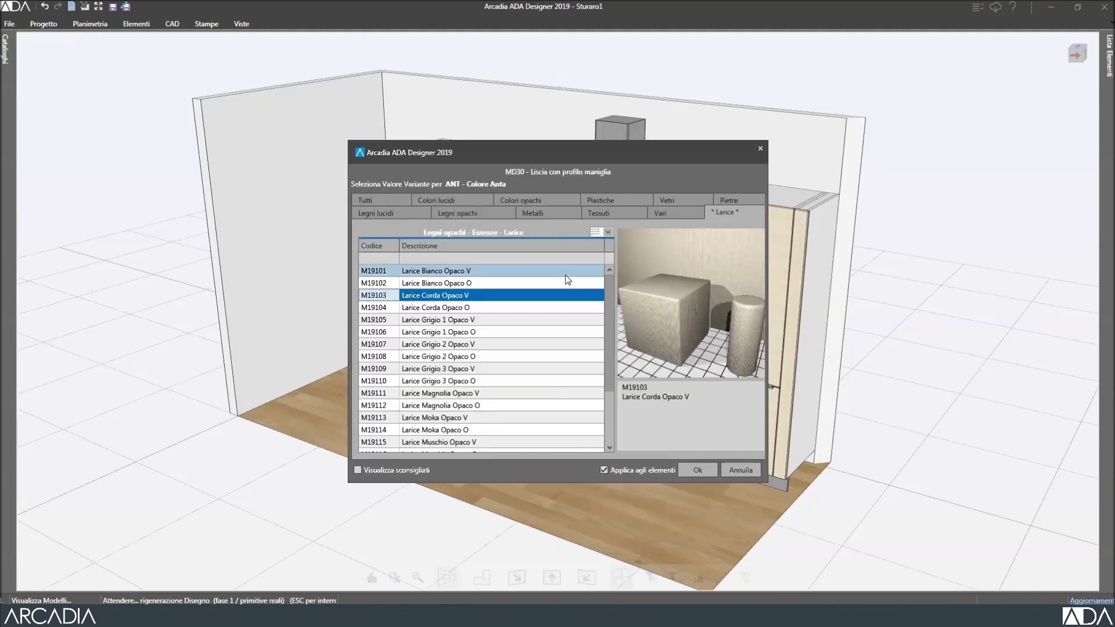
pyautogui.click(536, 270)
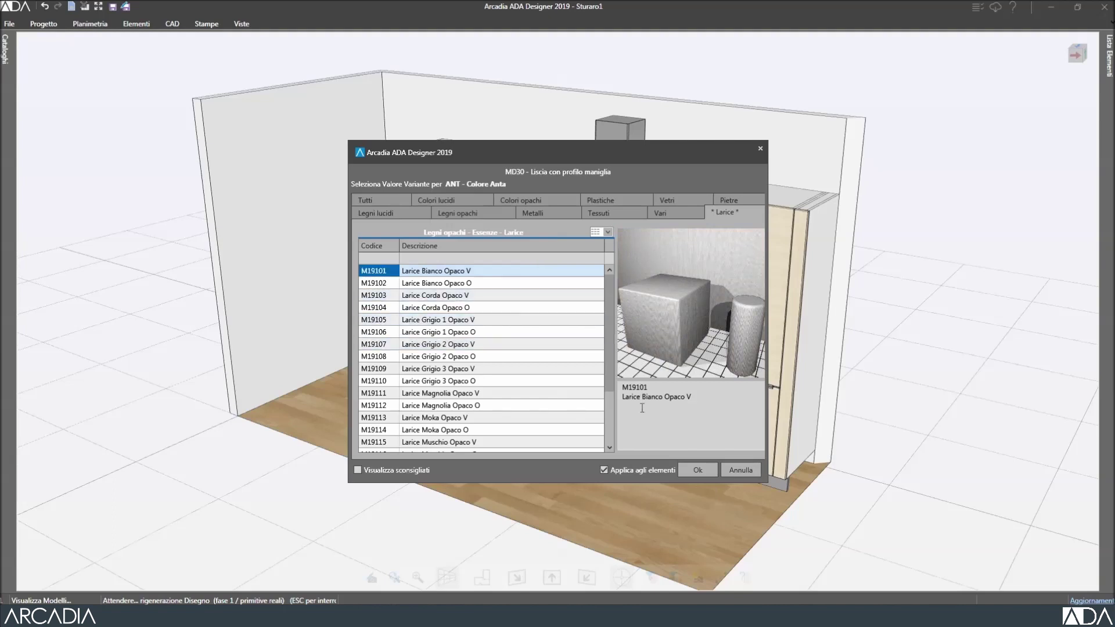
pyautogui.click(687, 471)
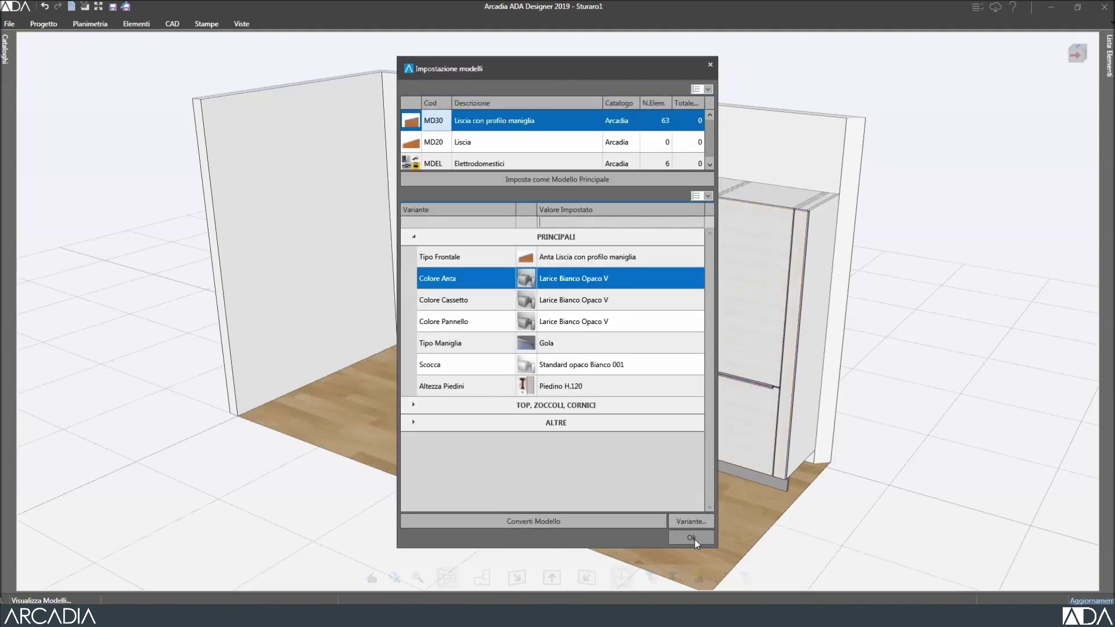
# - Set the Colore Anta of the two wall units beside the hood to Standard opaco Giallo 030
pyautogui.click(695, 538)
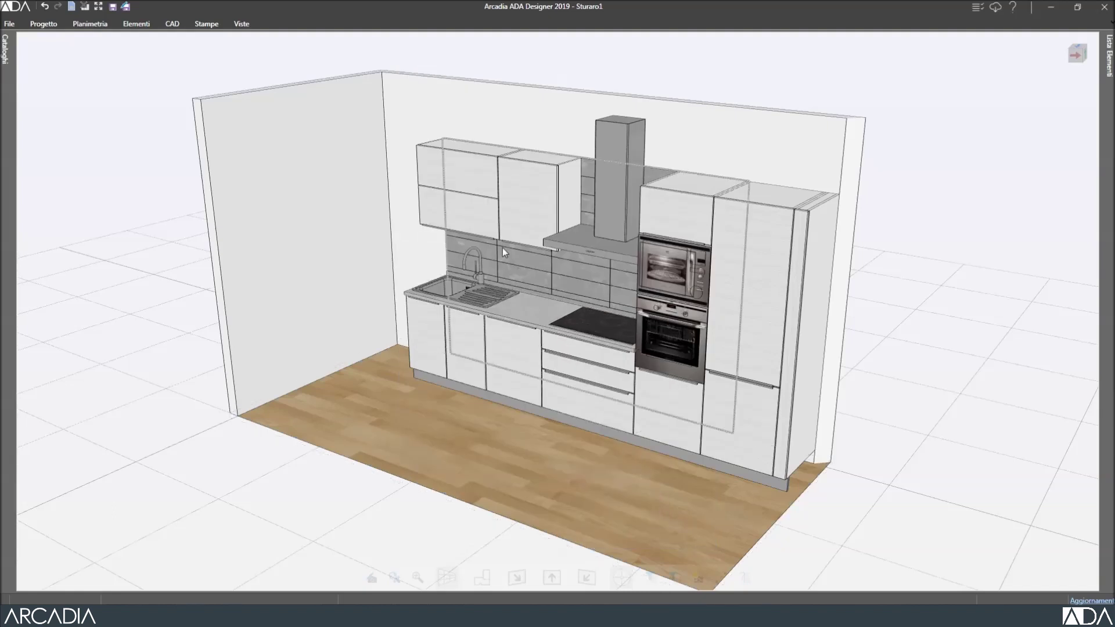
pyautogui.doubleClick(450, 169)
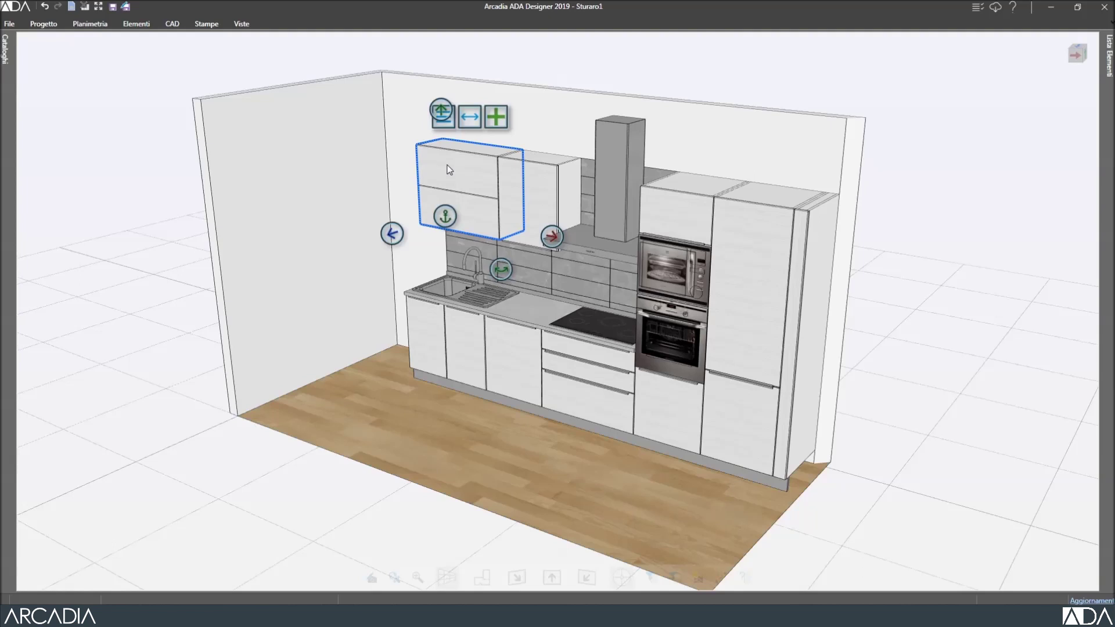
pyautogui.rightClick(526, 187)
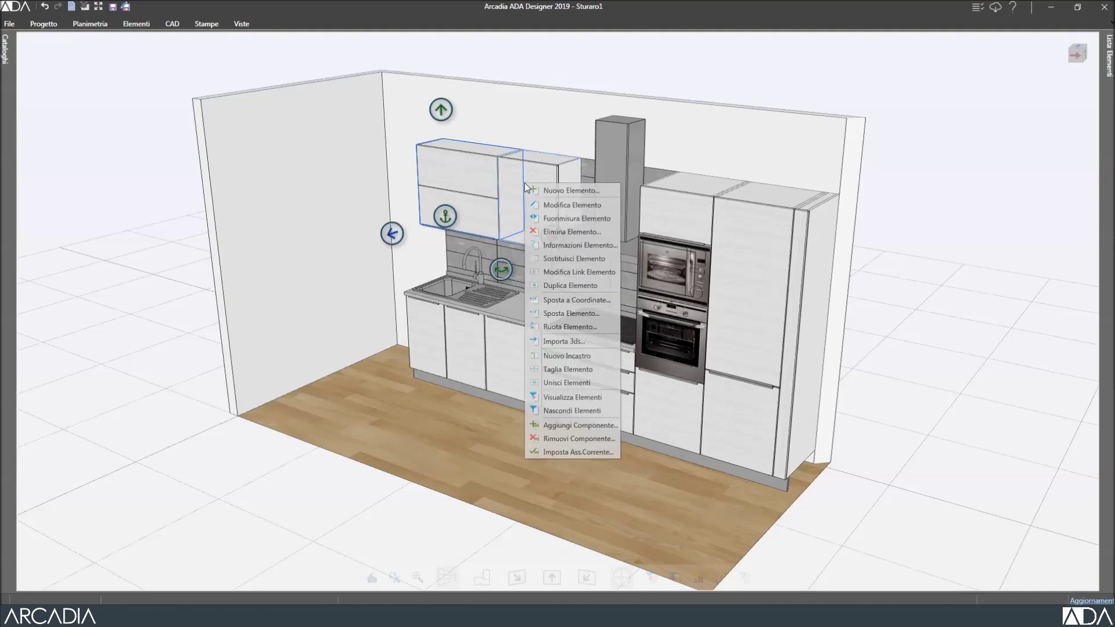
pyautogui.click(585, 205)
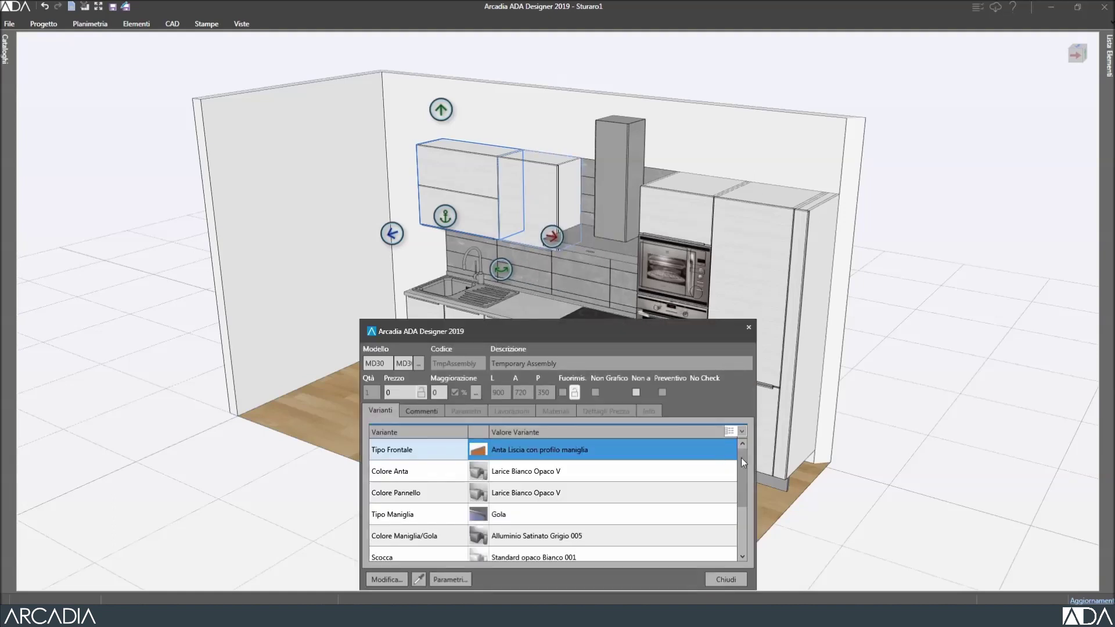
pyautogui.moveTo(743, 459)
pyautogui.mouseDown()
pyautogui.moveTo(740, 513)
pyautogui.moveTo(744, 443)
pyautogui.mouseUp()
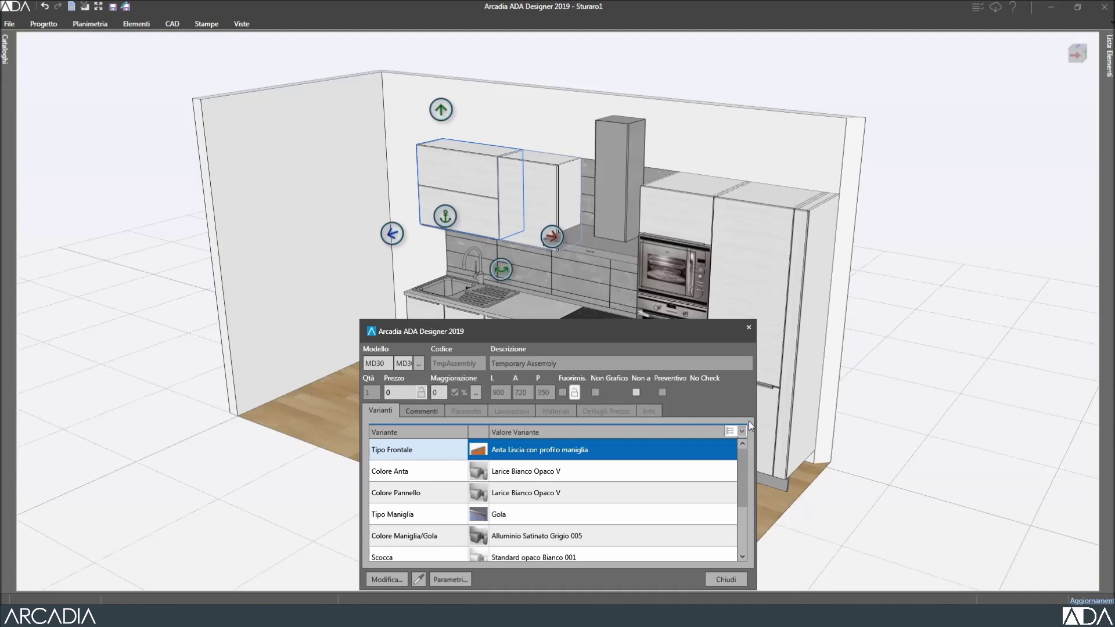
pyautogui.doubleClick(586, 470)
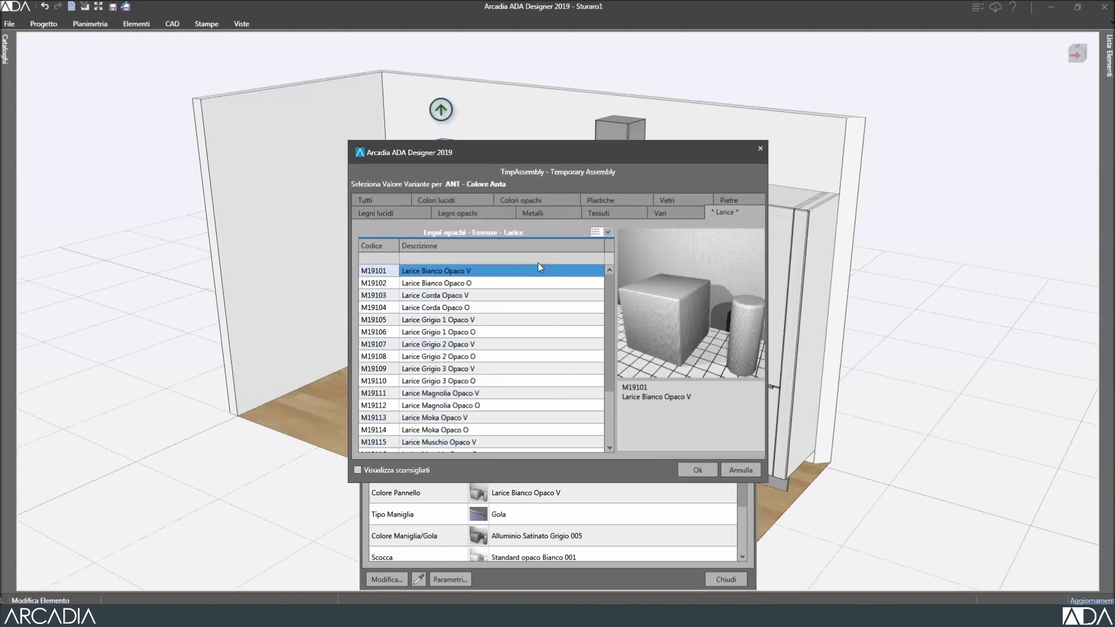
pyautogui.click(531, 200)
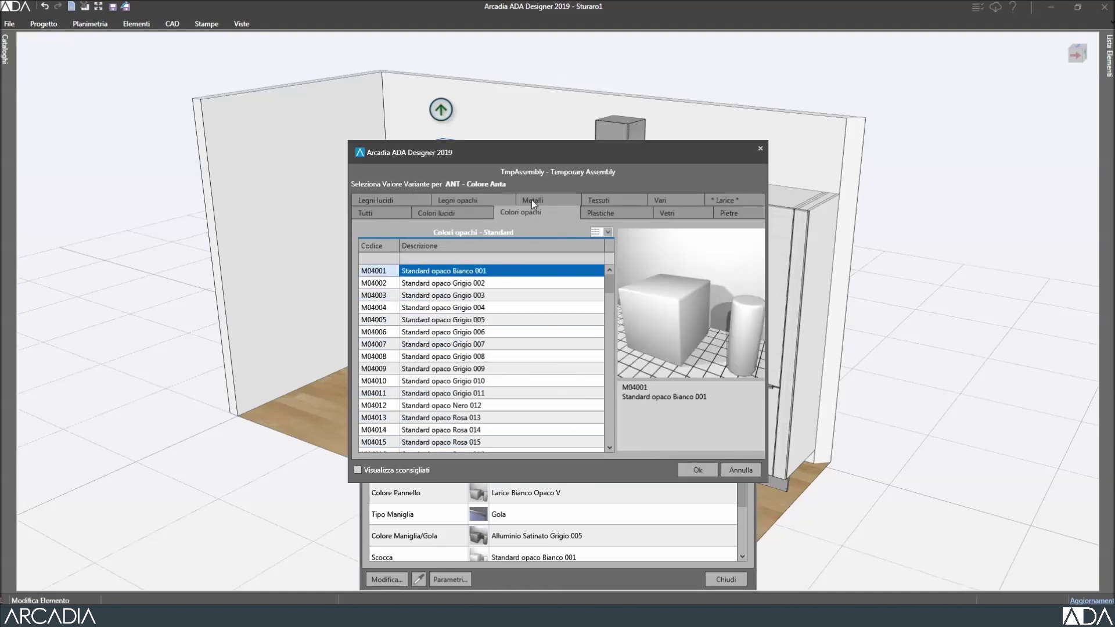
pyautogui.click(514, 257)
pyautogui.write('giallo')
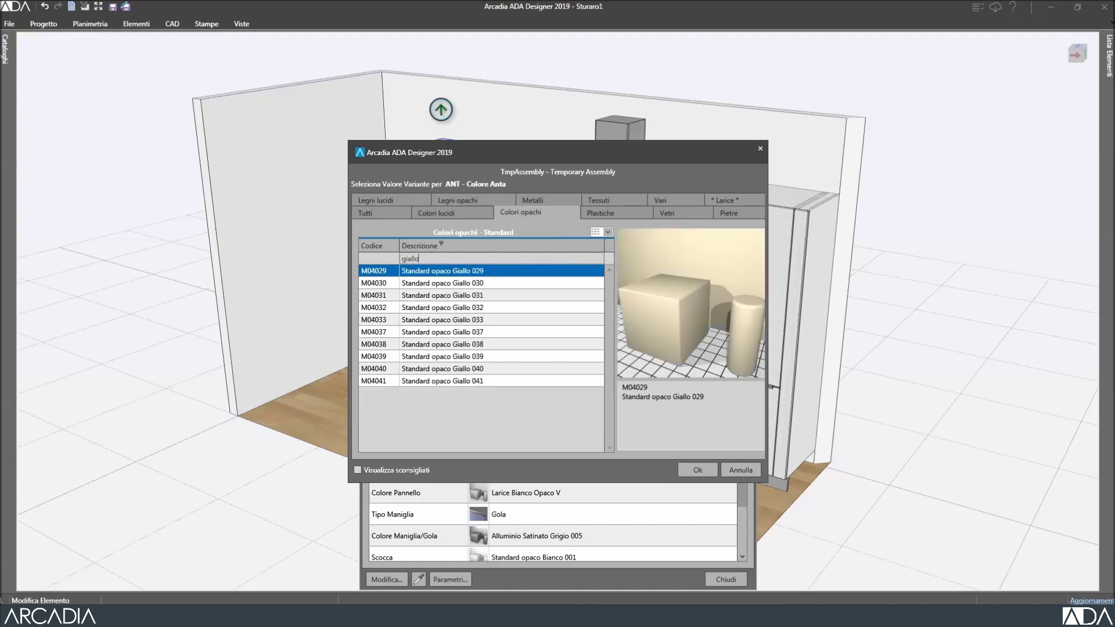
pyautogui.click(509, 282)
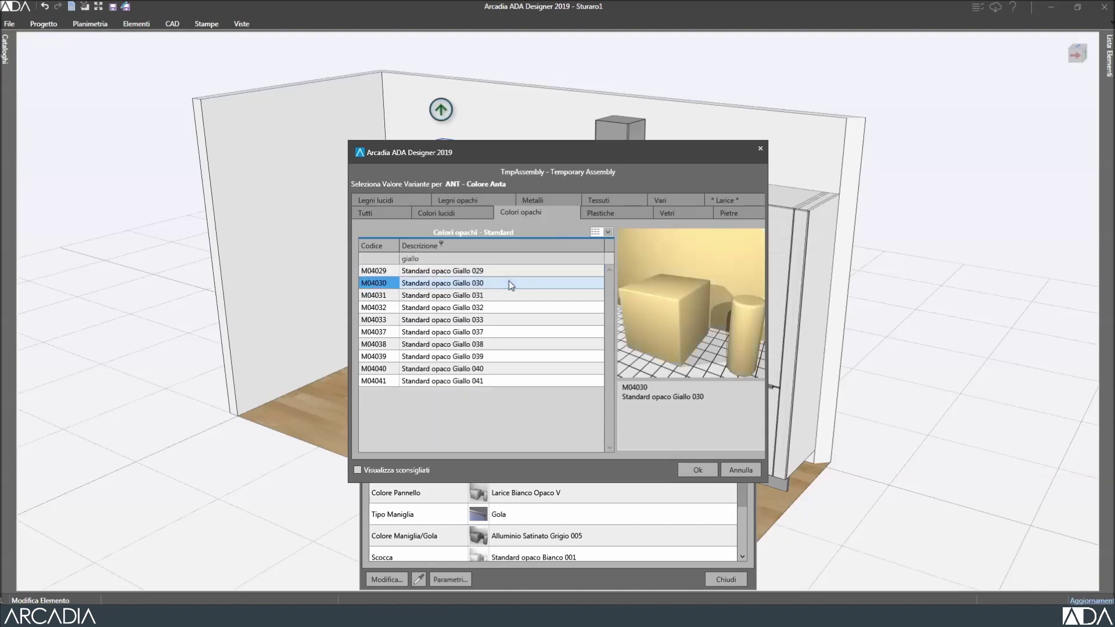
pyautogui.click(691, 469)
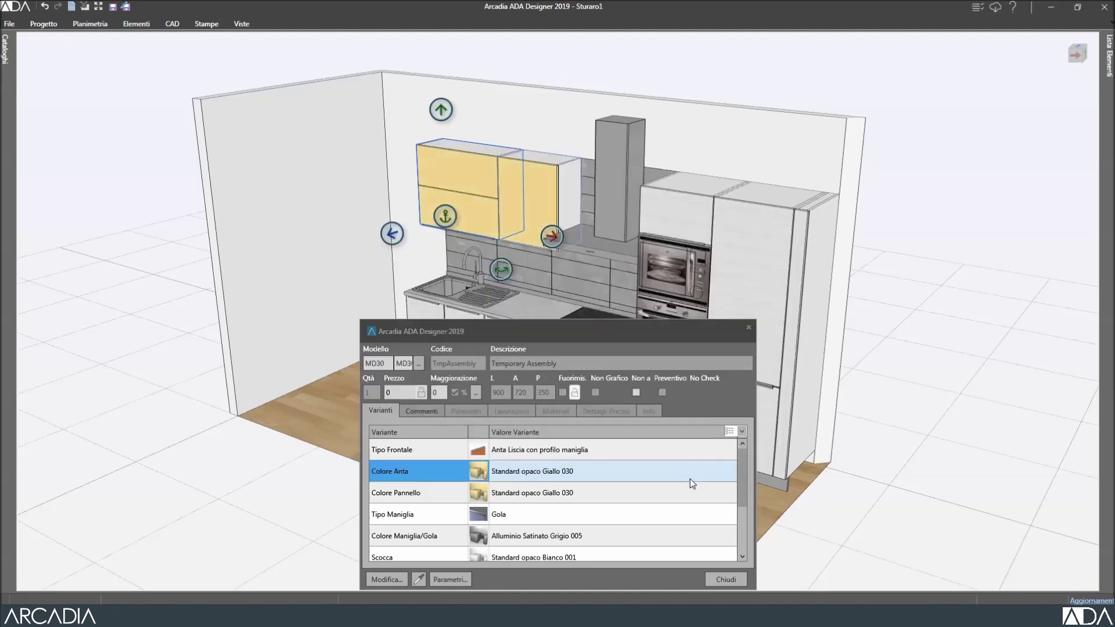
pyautogui.click(724, 579)
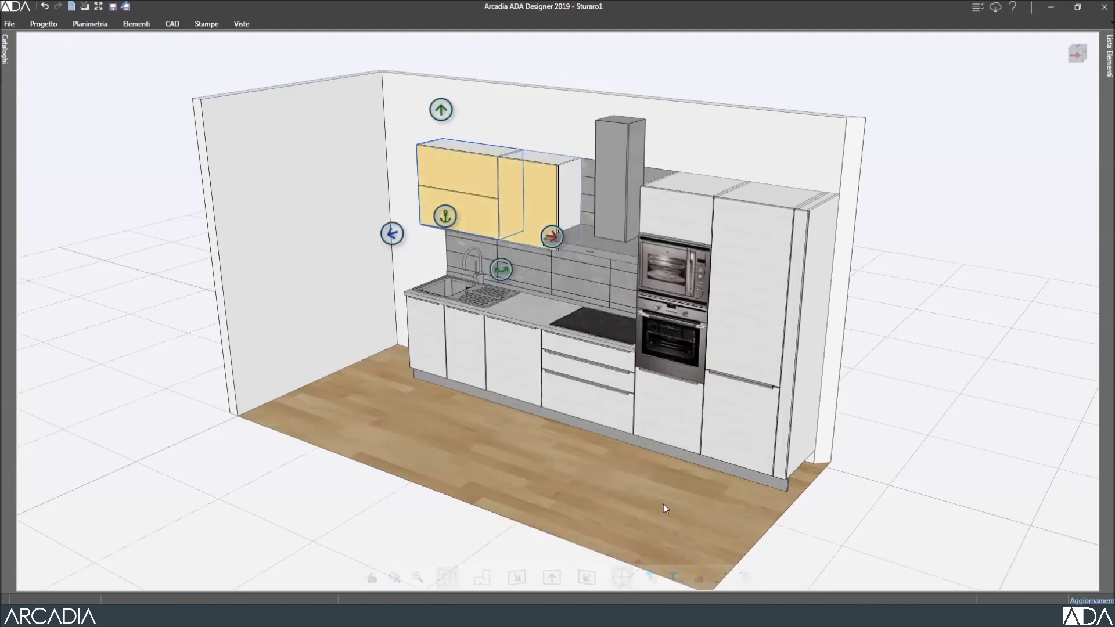
pyautogui.click(364, 517)
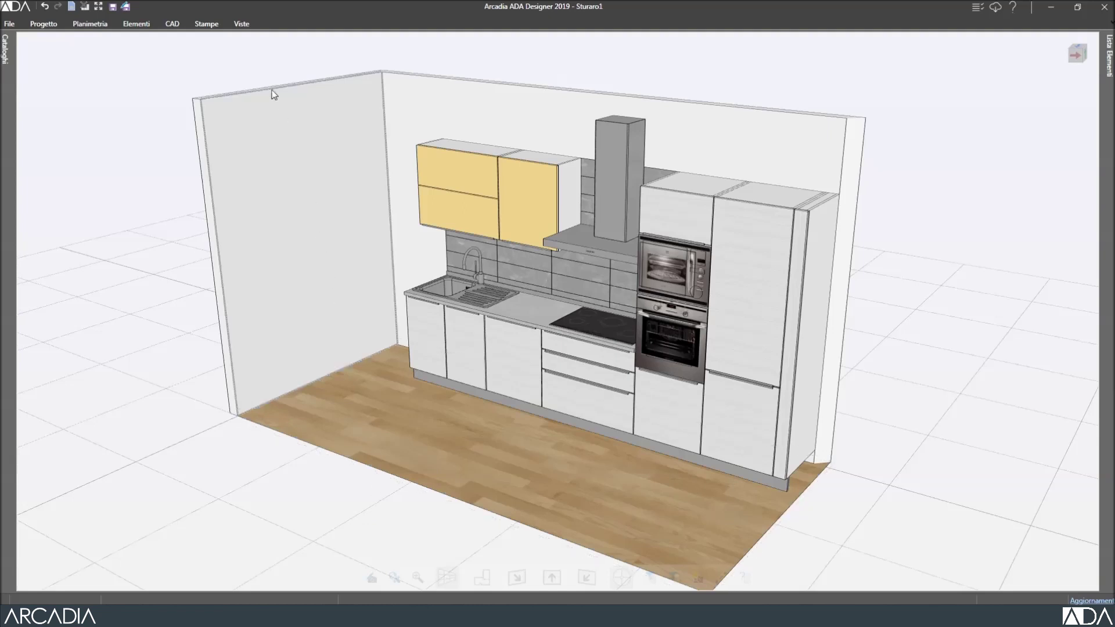
# - Animate the whole project to view its doors and drawers open, and close them again
pyautogui.click(242, 24)
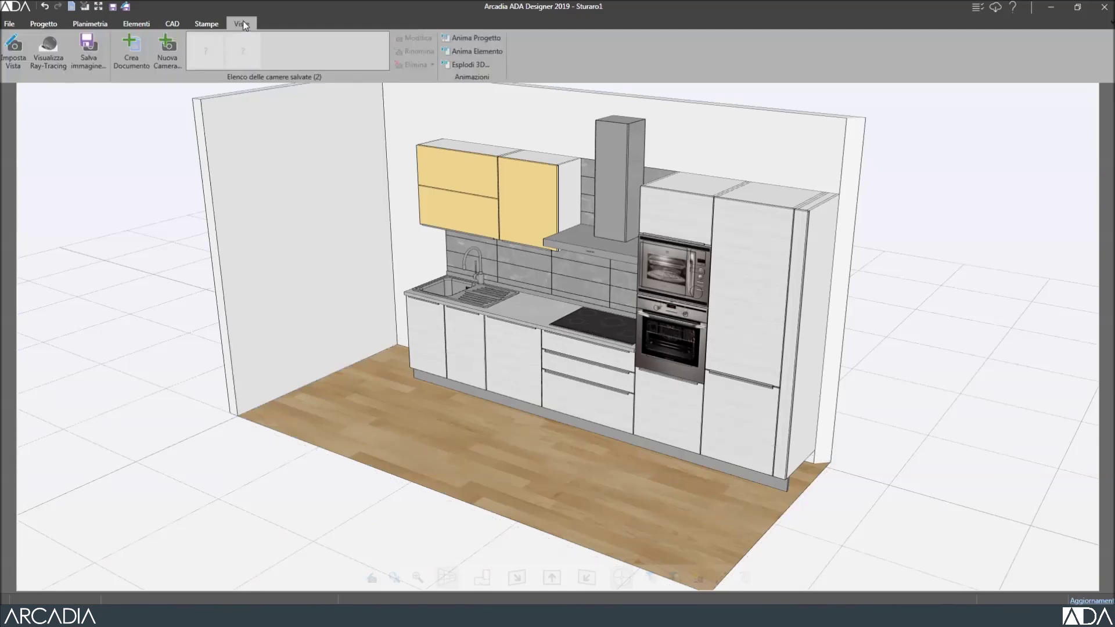
pyautogui.click(459, 37)
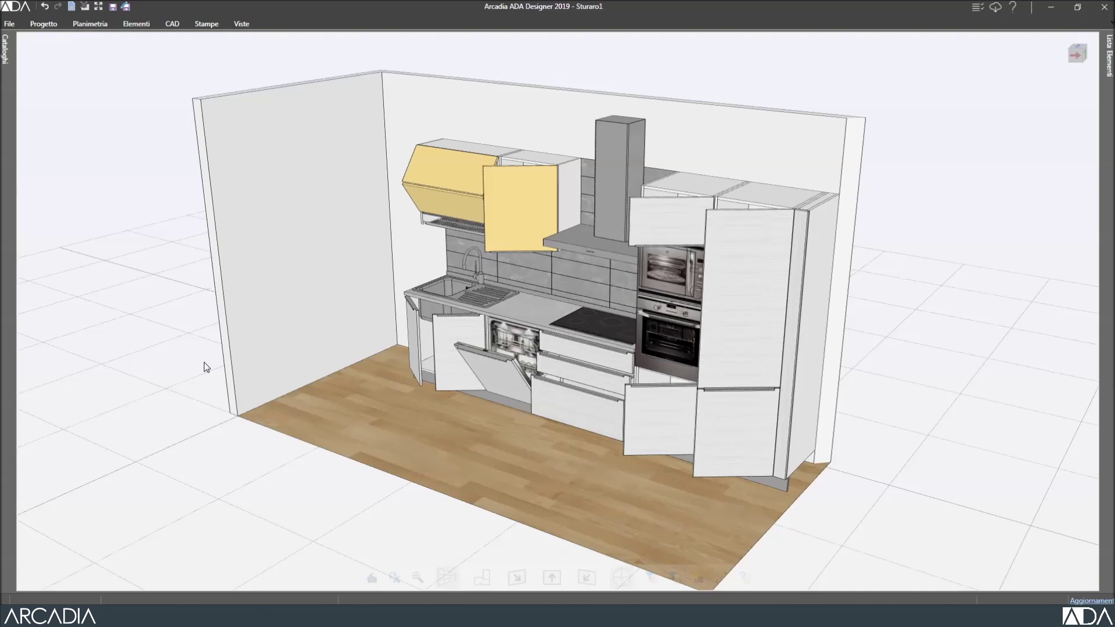
pyautogui.press('a')
# - Set the Apertura Anta variant of the single-door wall unit beside the hood to Sinistra
pyautogui.click(516, 201)
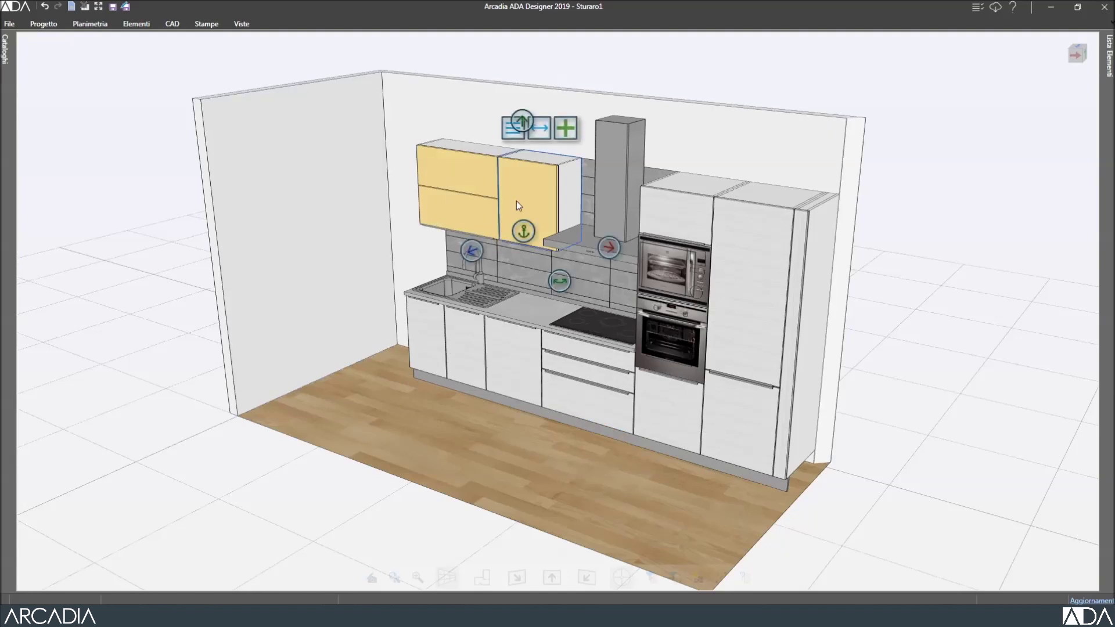
pyautogui.click(511, 137)
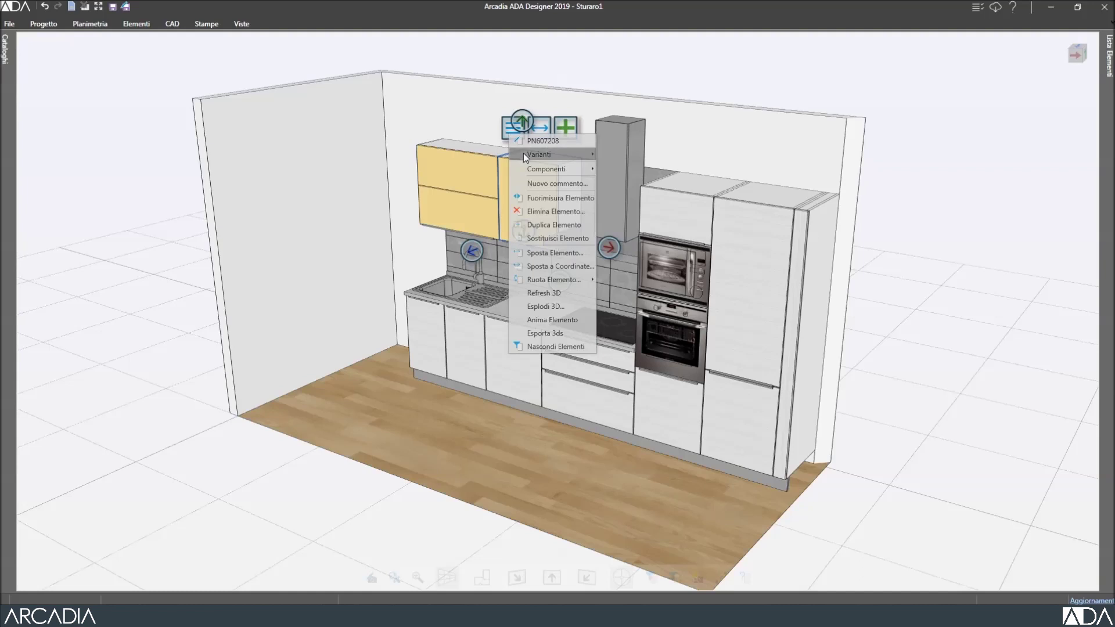
pyautogui.moveTo(524, 152)
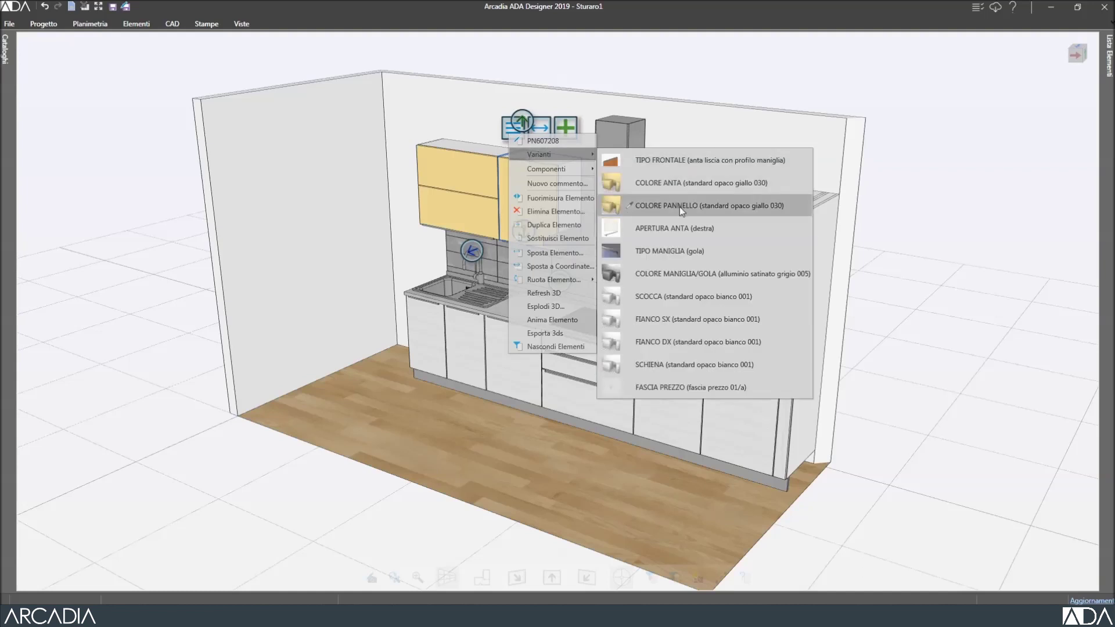
pyautogui.click(686, 227)
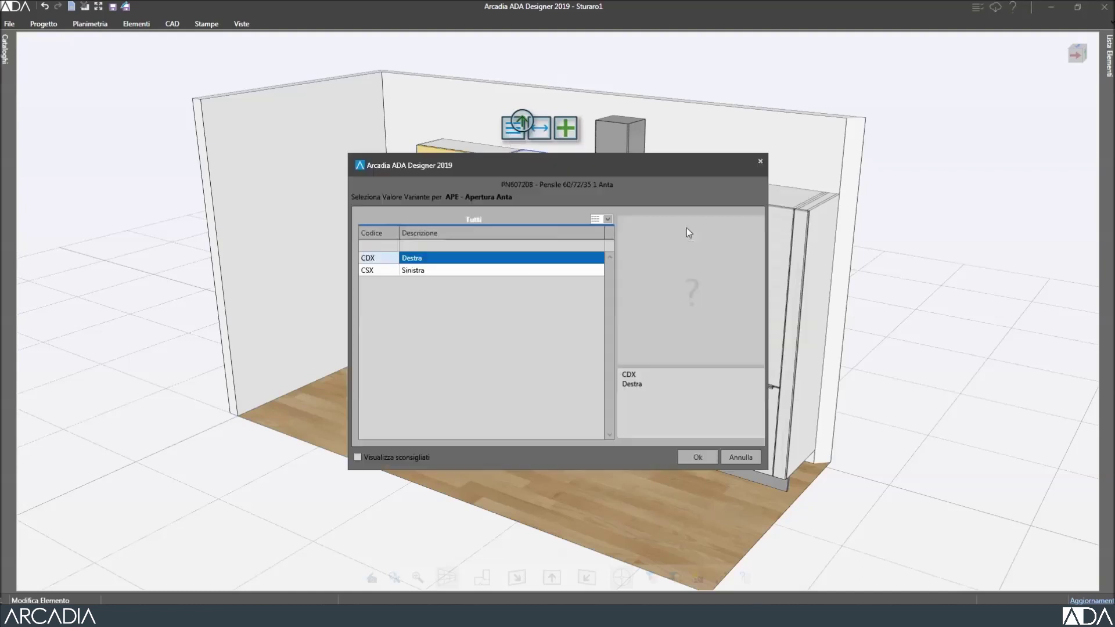
pyautogui.click(566, 270)
pyautogui.click(691, 457)
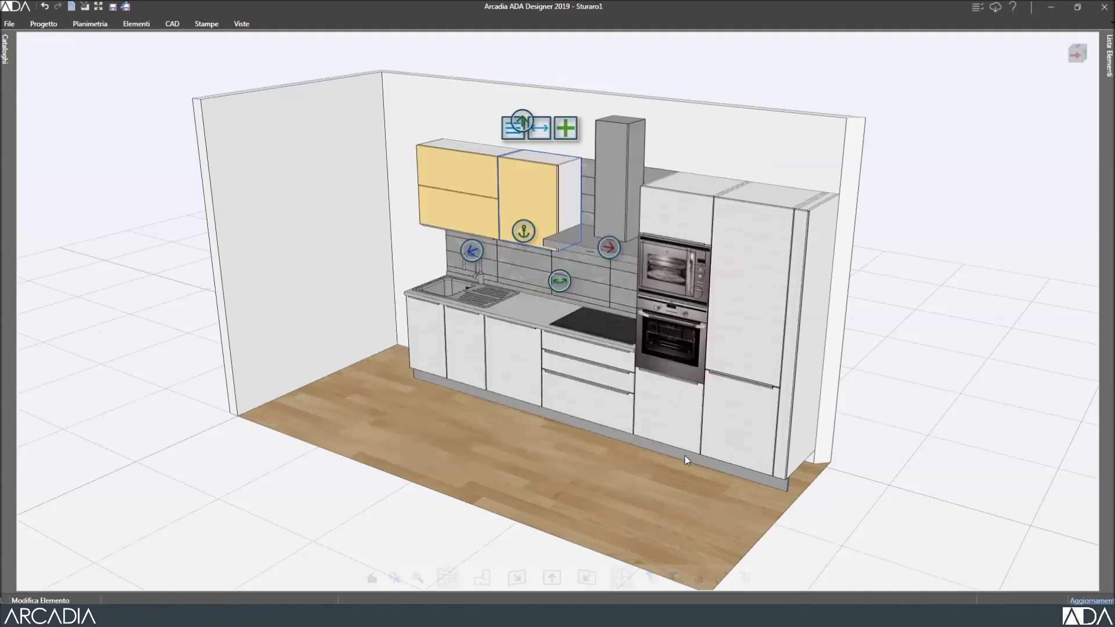
pyautogui.click(364, 510)
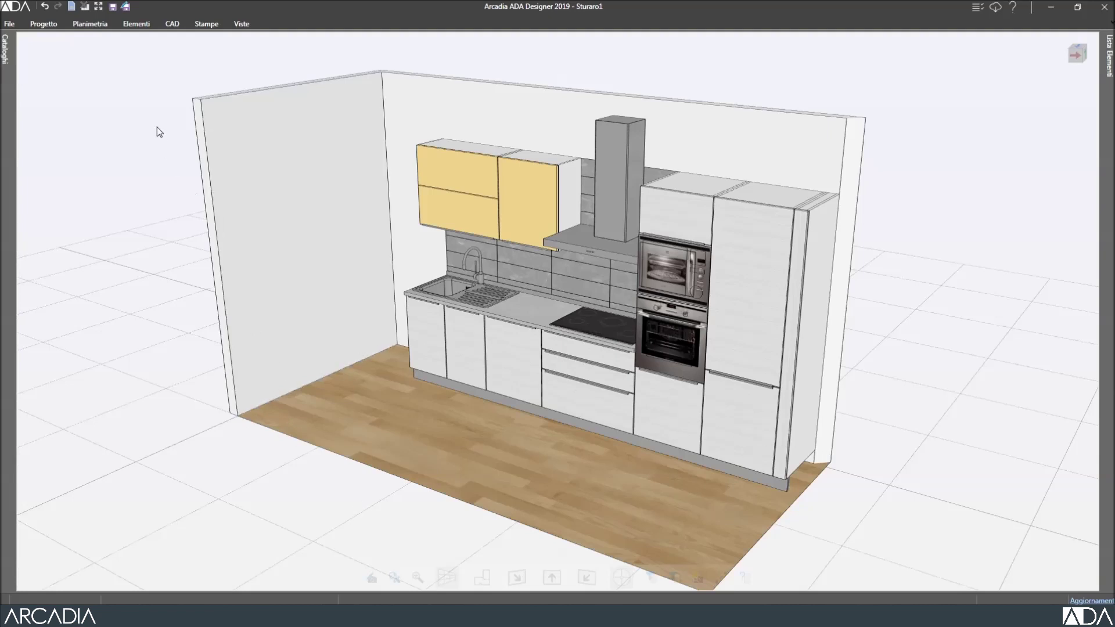
# - Hide the fronts of all the kitchen elements and view the cabinet interiors from the opposite side
pyautogui.click(144, 28)
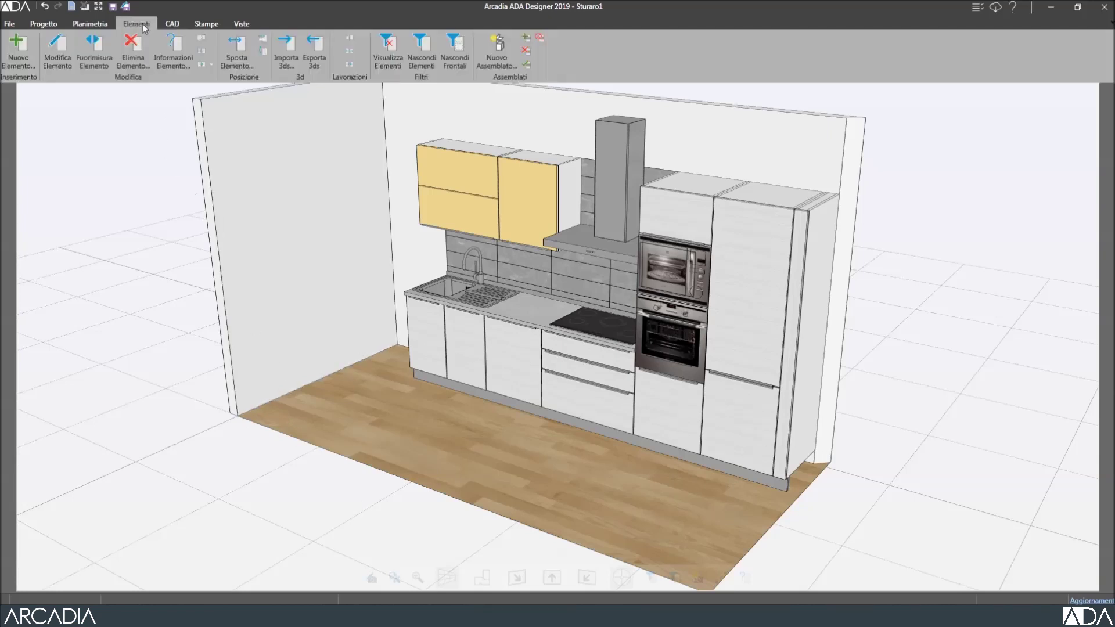
pyautogui.click(455, 51)
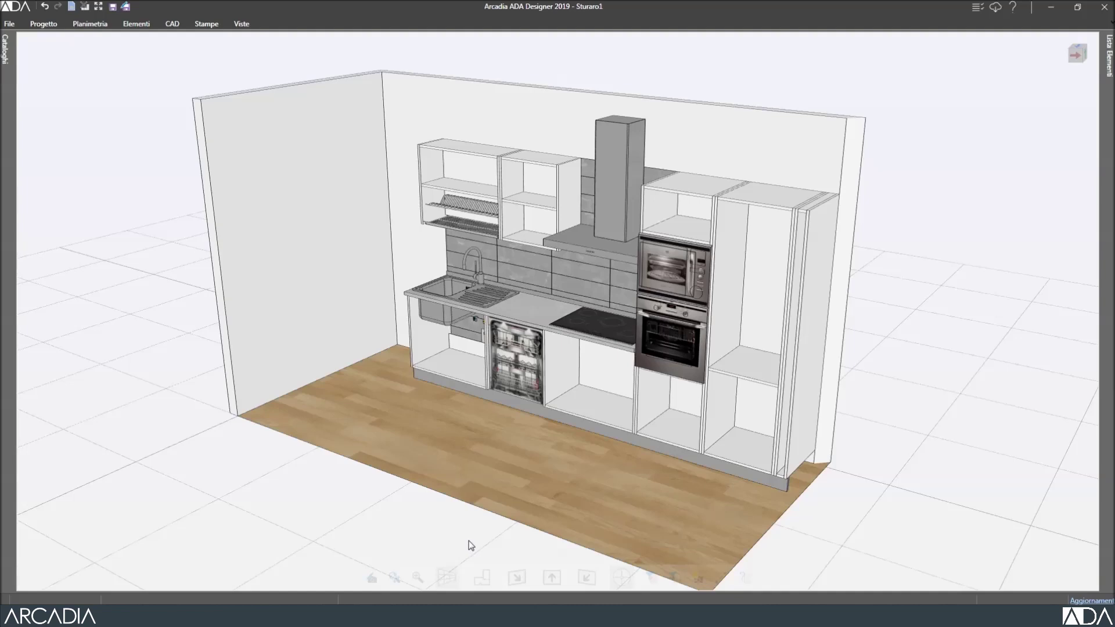
pyautogui.moveTo(504, 543); pyautogui.dragTo(661, 504, button='middle')
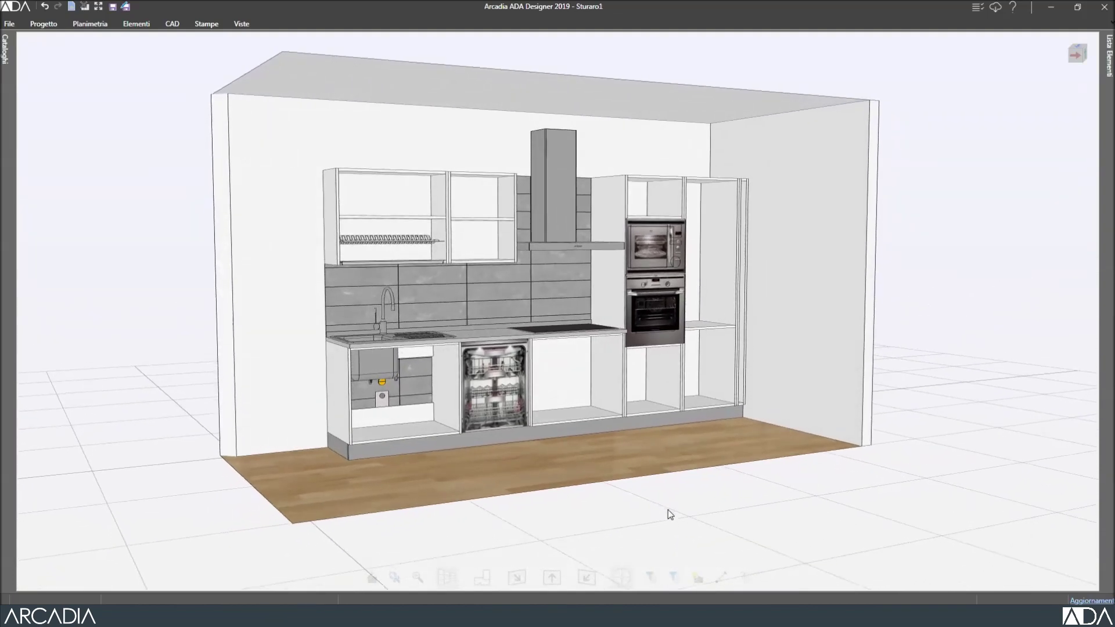